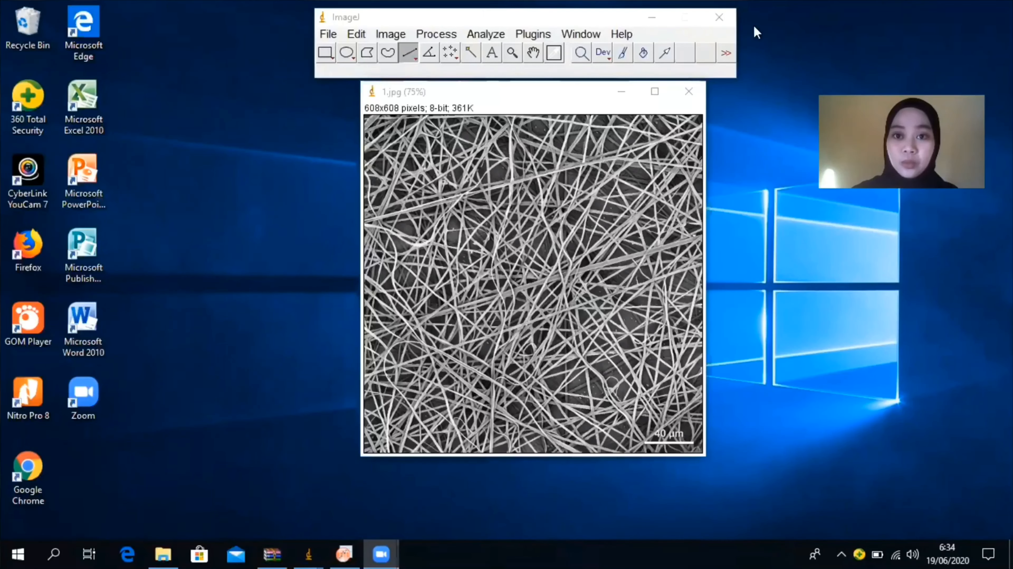
Draw a straight line about 89 pixels long along the full length of the image's 40 µm scale bar.
{"action": "left_click", "coordinate": [502, 257]}
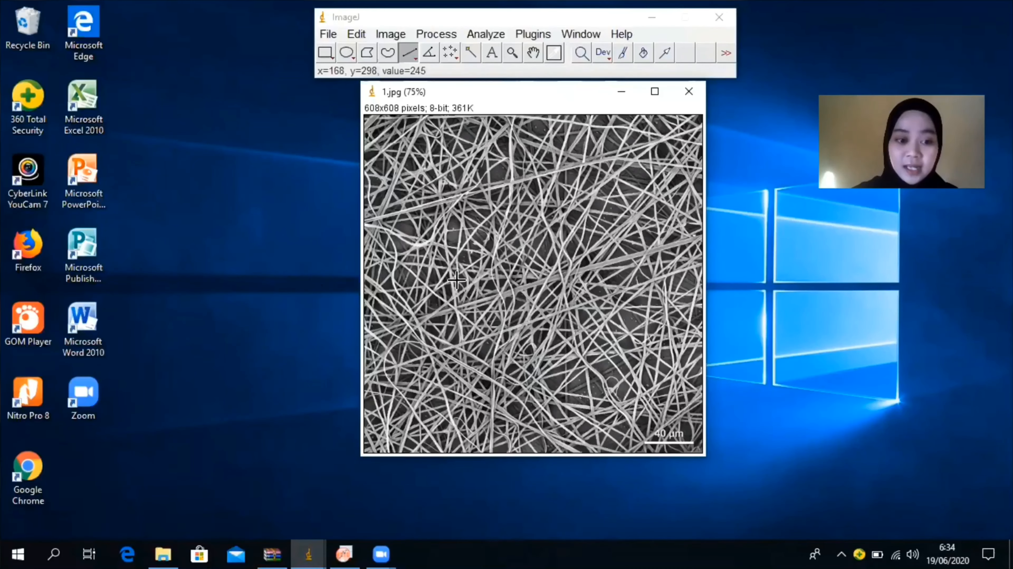
{"action": "left_click", "coordinate": [408, 55]}
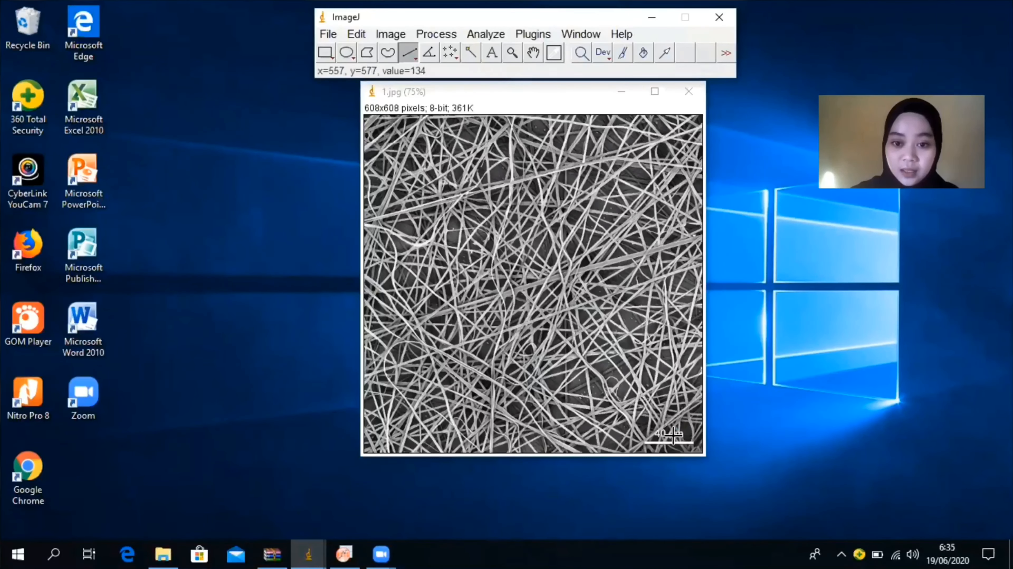
{"action": "key", "text": "plus"}
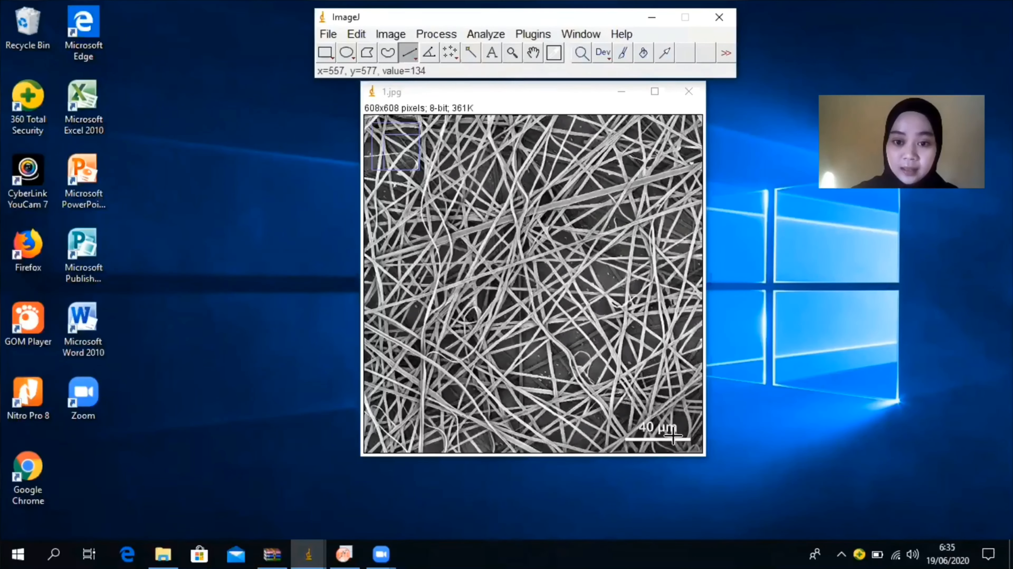
{"action": "key", "text": "plus"}
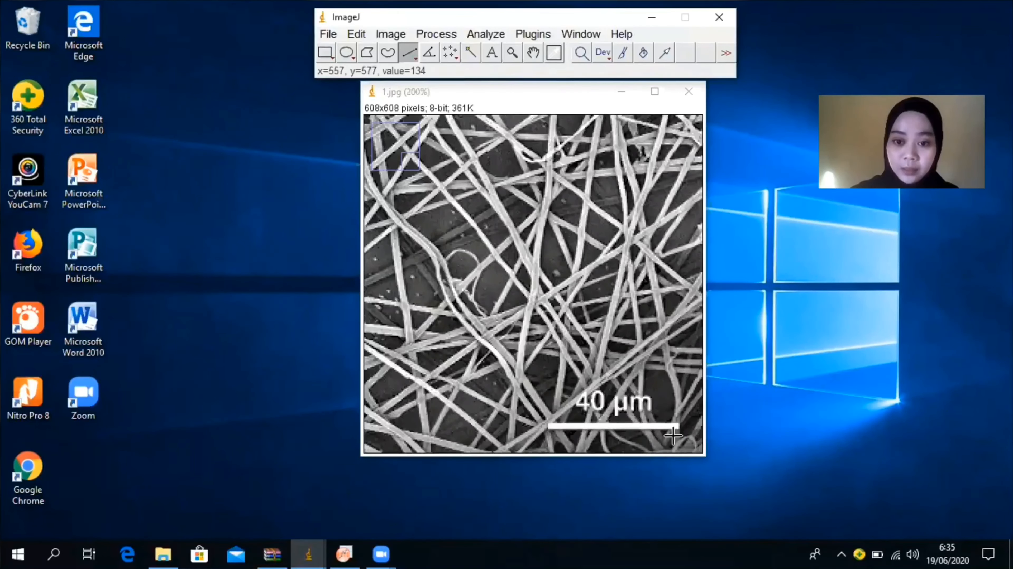
{"action": "key", "text": "plus"}
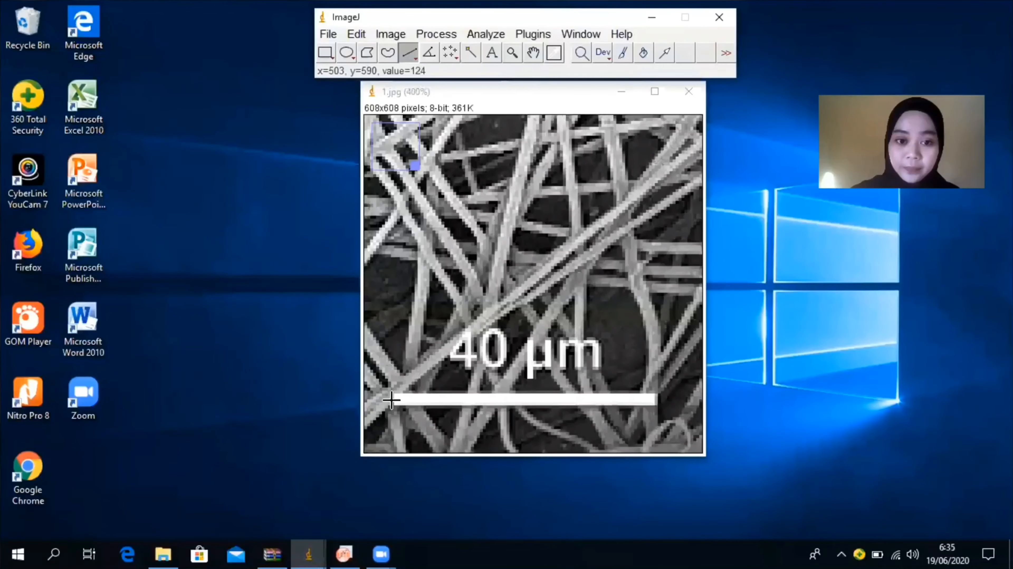
{"action": "left_click_drag", "start_coordinate": [391, 400], "coordinate": [655, 400]}
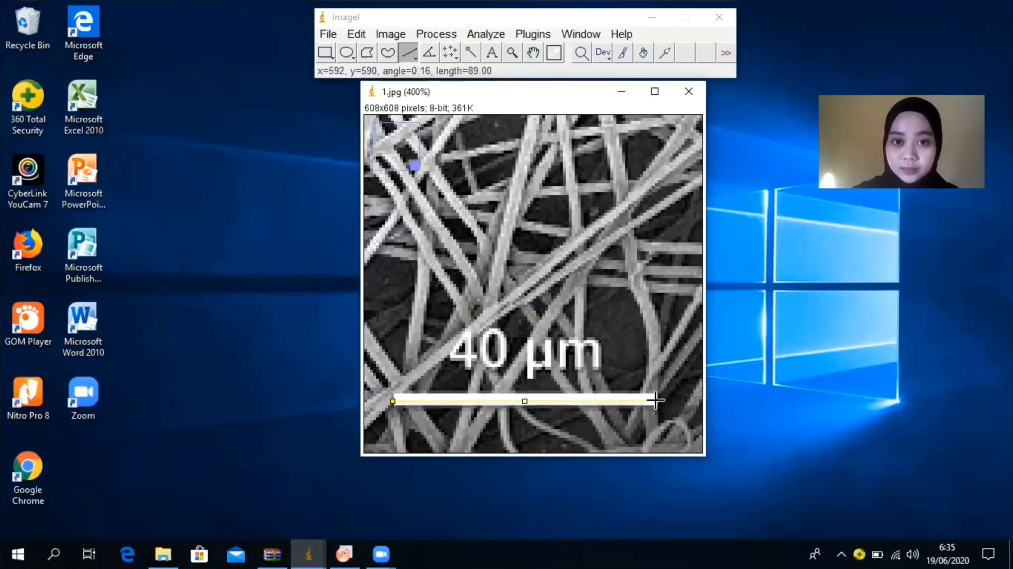
Set the image scale from the drawn line with a known distance of 40 and um as the unit of length.
{"action": "left_click", "coordinate": [487, 35]}
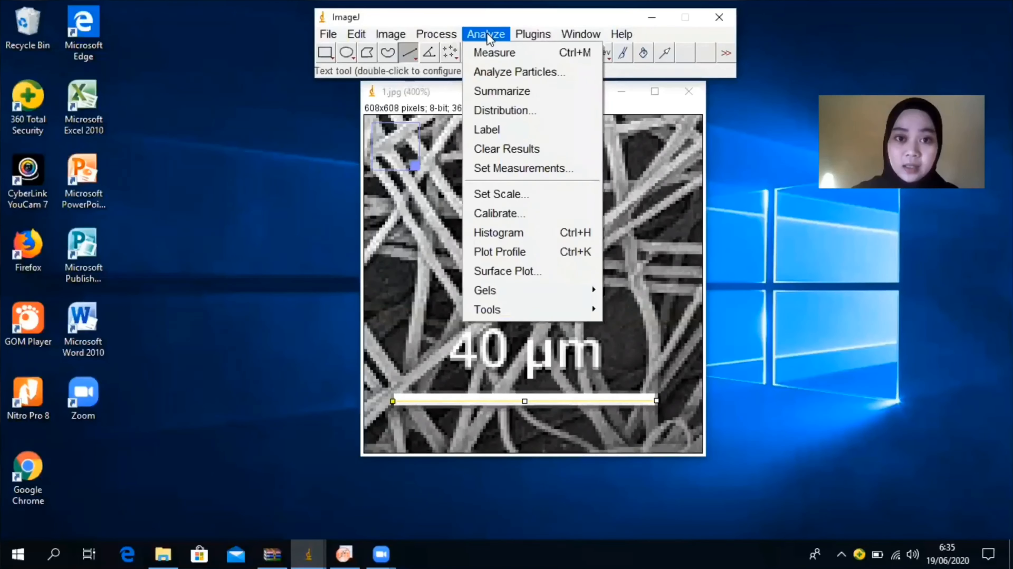
{"action": "left_click", "coordinate": [506, 195]}
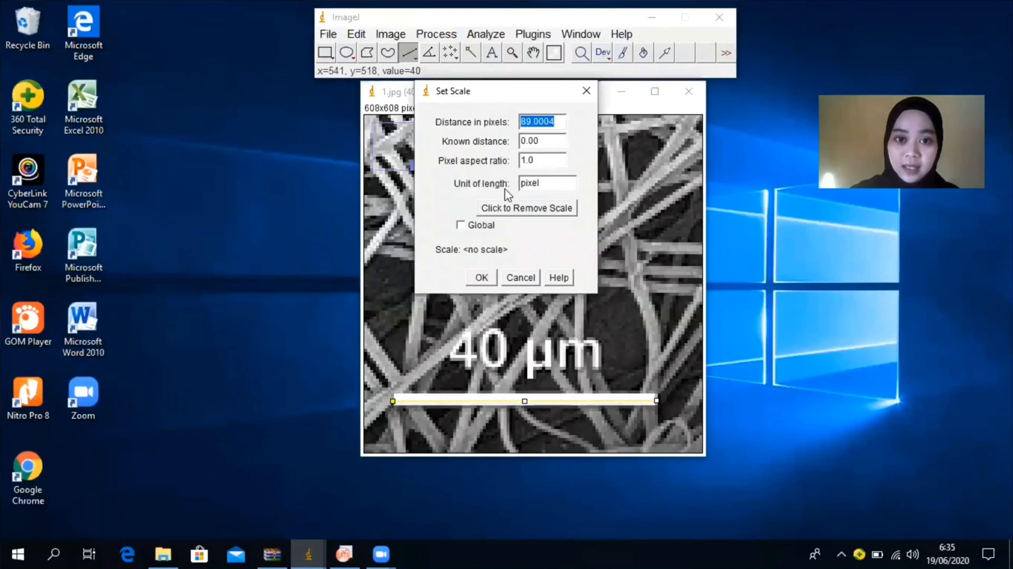
{"action": "left_click", "coordinate": [547, 139]}
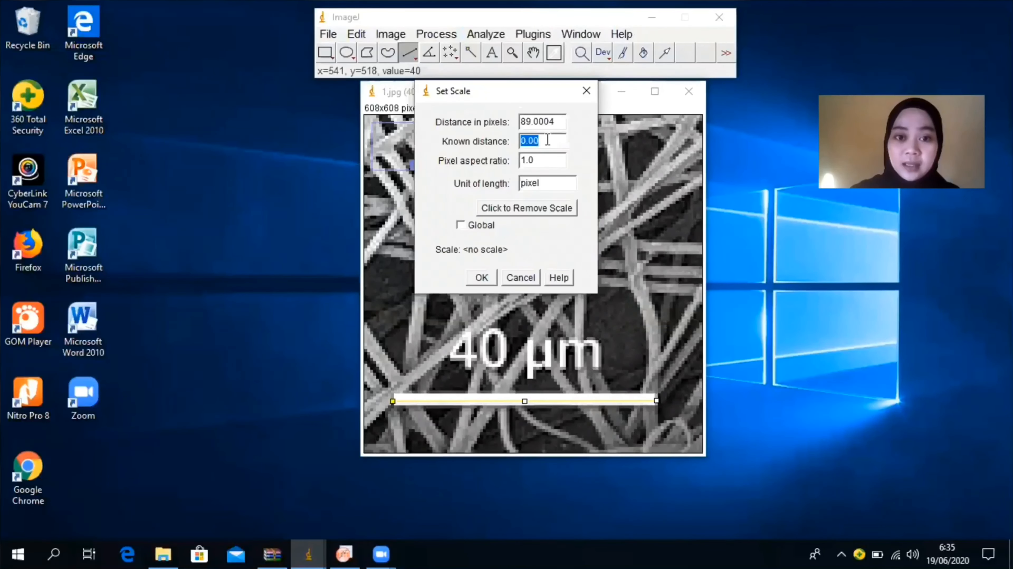
{"action": "type", "text": "4"}
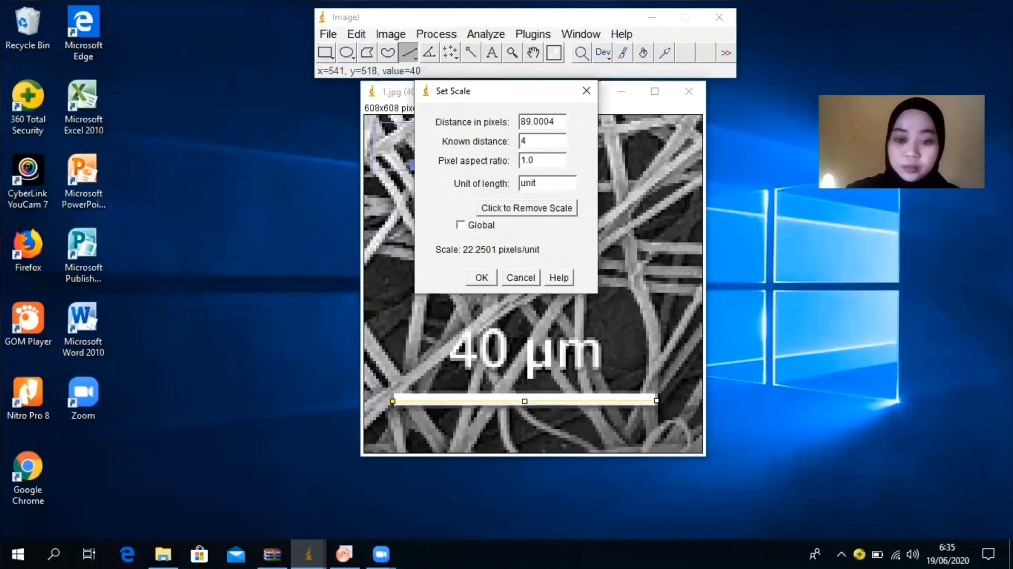
{"action": "type", "text": "0"}
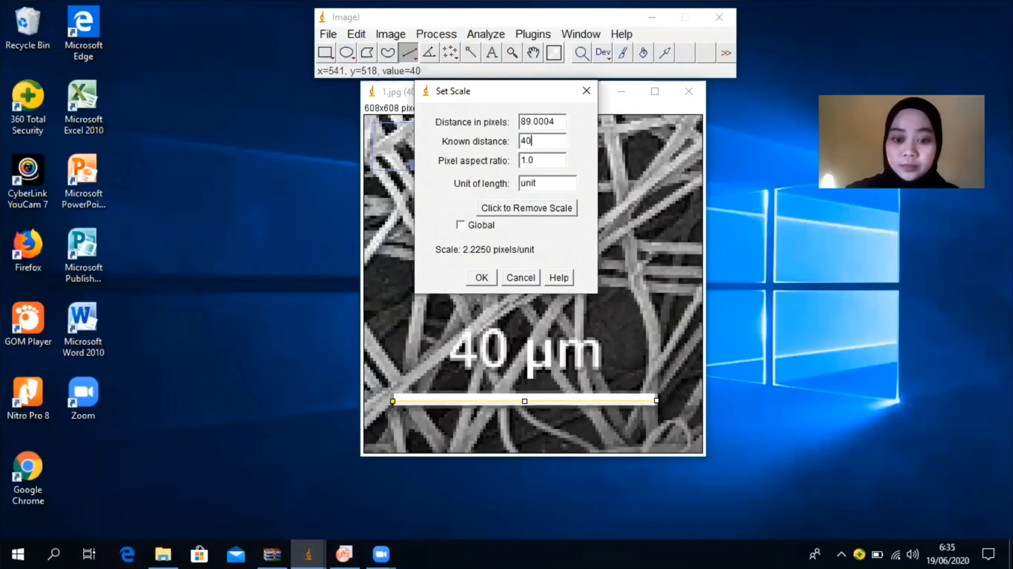
{"action": "left_click", "coordinate": [549, 181]}
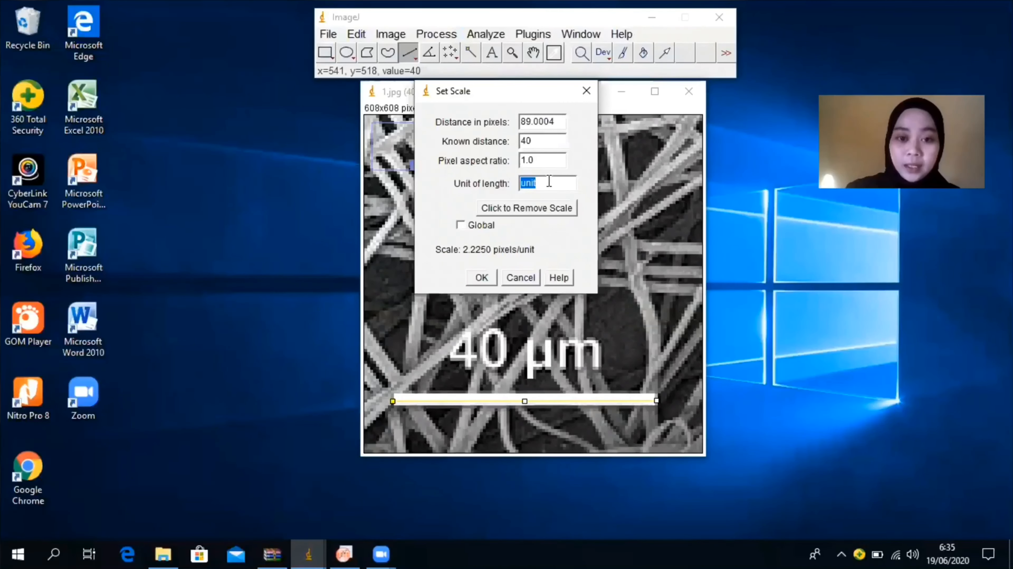
{"action": "type", "text": "um"}
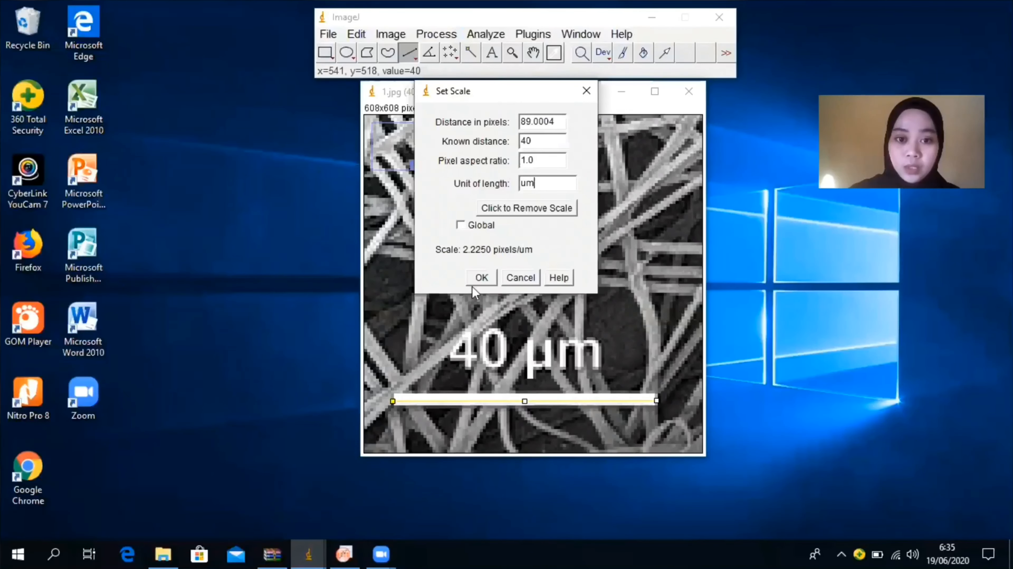
{"action": "left_click", "coordinate": [480, 279]}
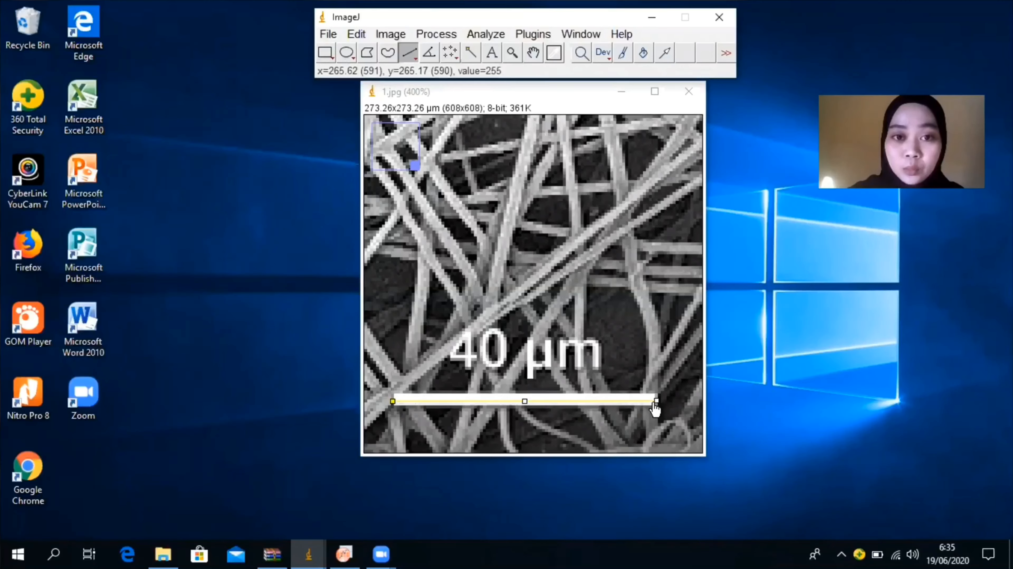
Draw a straight line about 3.85 µm long across the width of a thick fibre near the image centre.
{"action": "key", "text": "minus"}
{"action": "key", "text": "minus"}
{"action": "key", "text": "minus"}
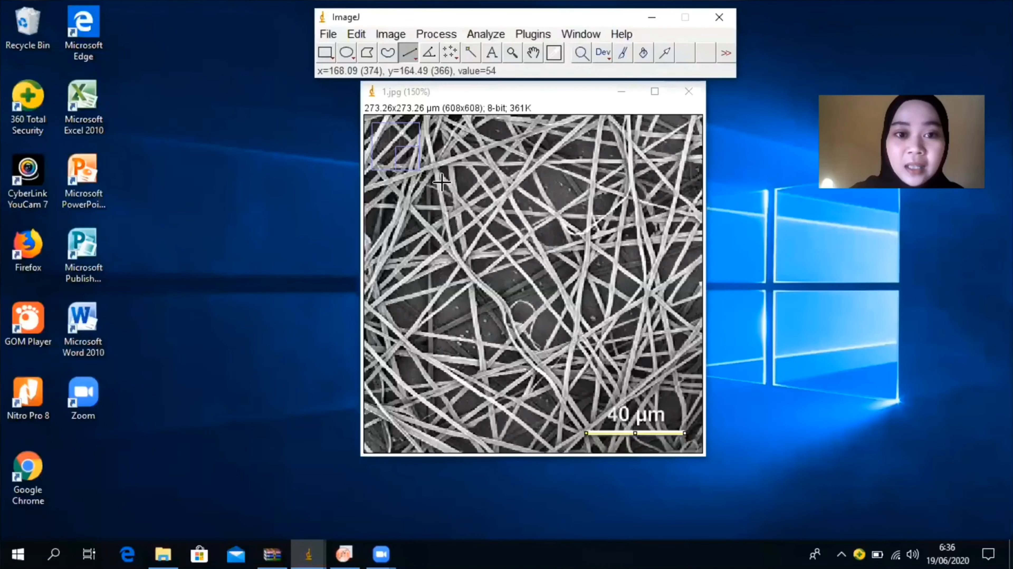
{"action": "key", "text": "plus"}
{"action": "key", "text": "plus"}
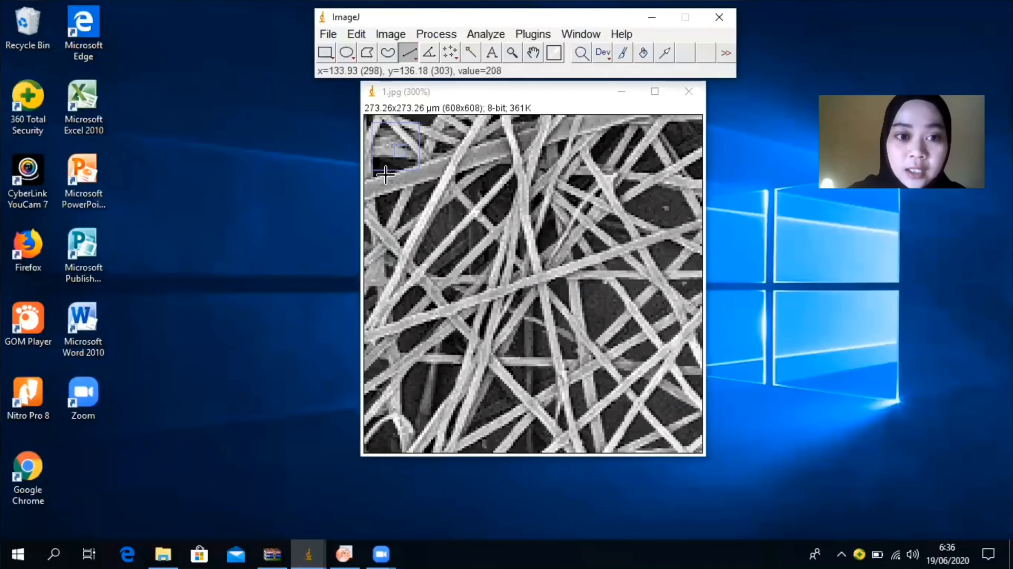
{"action": "left_click_drag", "start_coordinate": [386, 175], "coordinate": [390, 194]}
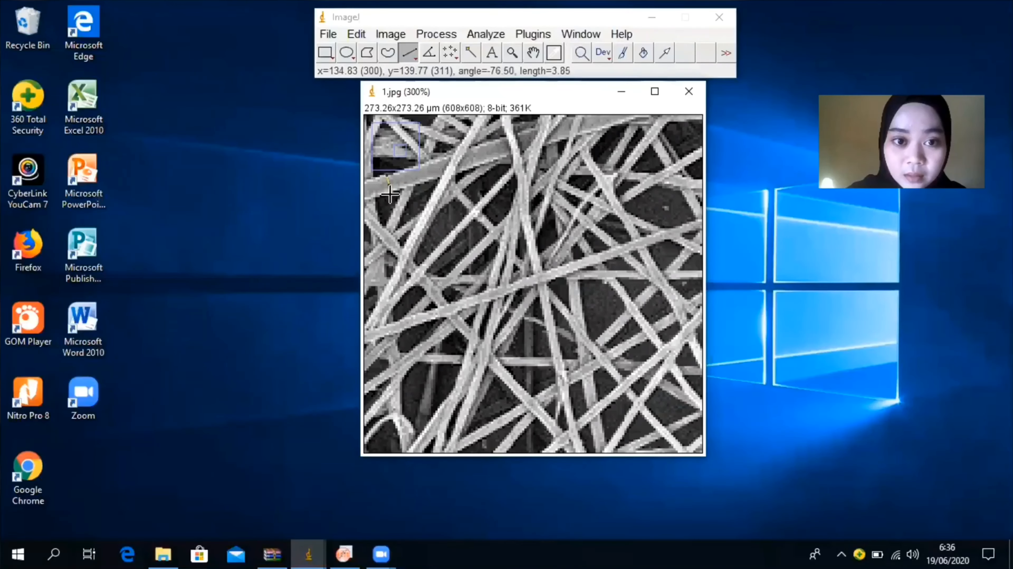
Record the line's measurement and arrange the results table beside the image with its Length column in view.
{"action": "left_click", "coordinate": [490, 35]}
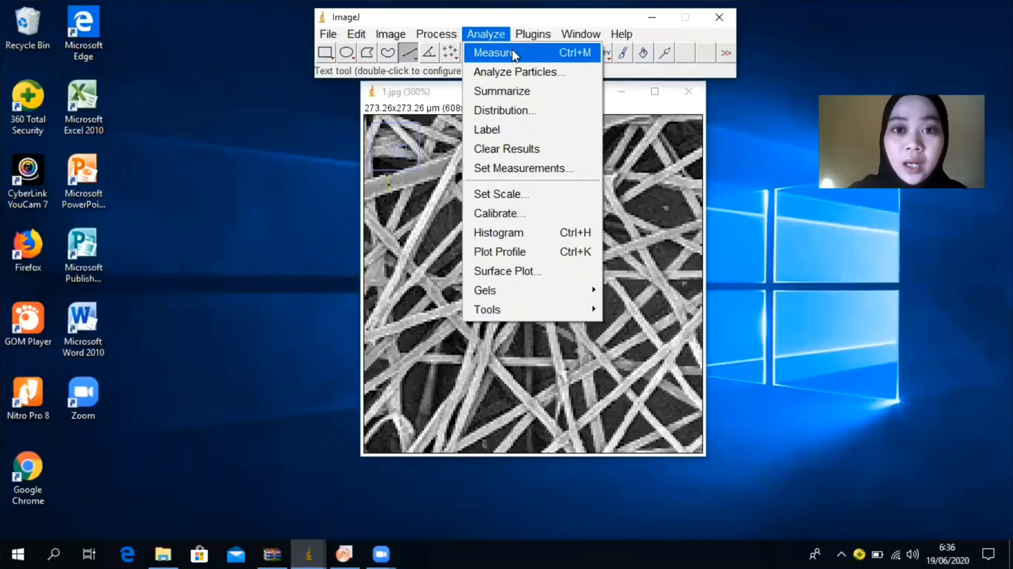
{"action": "left_click", "coordinate": [512, 50]}
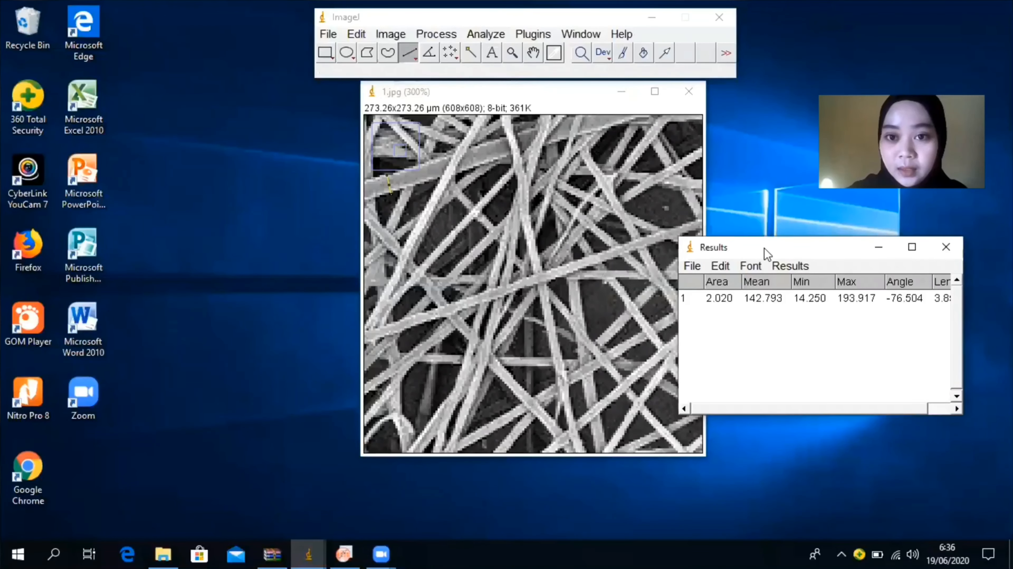
{"action": "left_click_drag", "start_coordinate": [764, 248], "coordinate": [797, 216]}
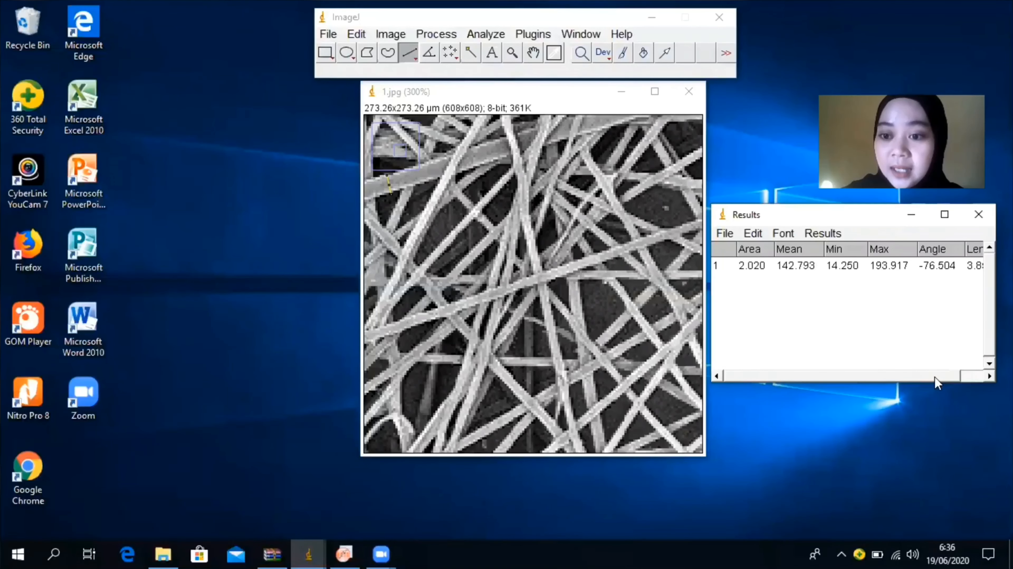
{"action": "left_click_drag", "start_coordinate": [934, 376], "coordinate": [958, 376]}
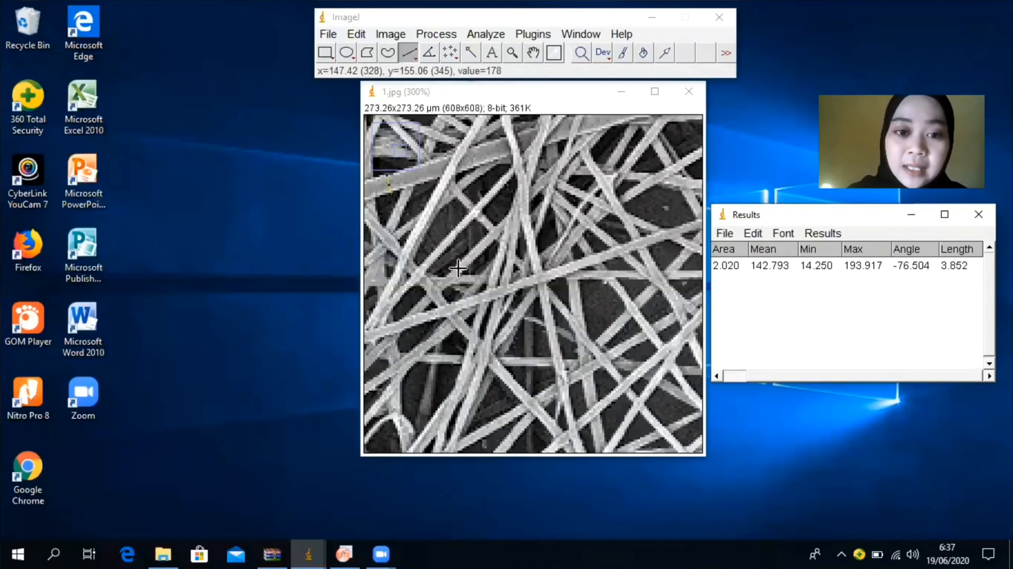
Measure a thinner fibre near the image centre with a line about 1.92 µm long across its width.
{"action": "left_click", "coordinate": [444, 237]}
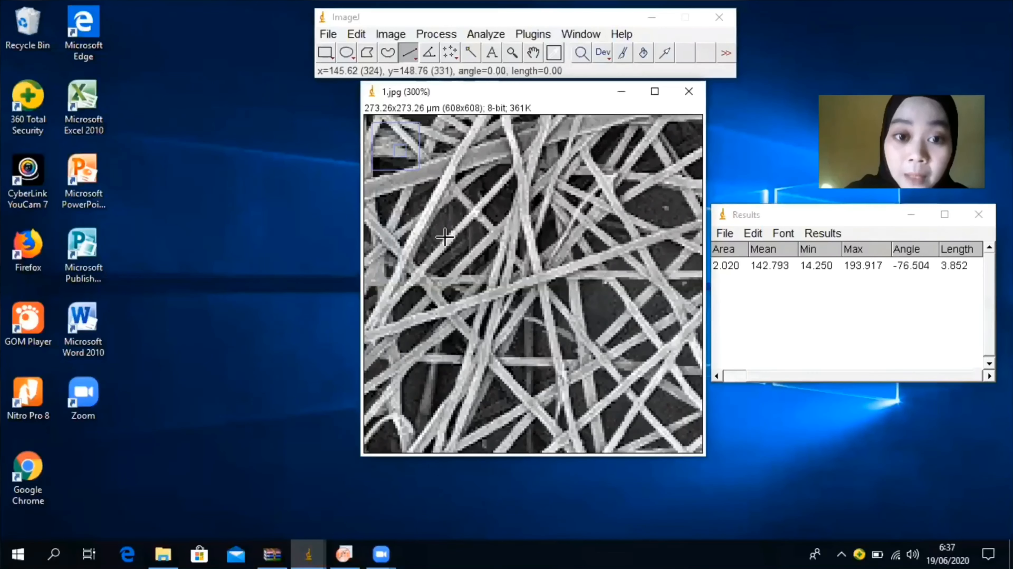
{"action": "left_click_drag", "start_coordinate": [444, 237], "coordinate": [452, 242]}
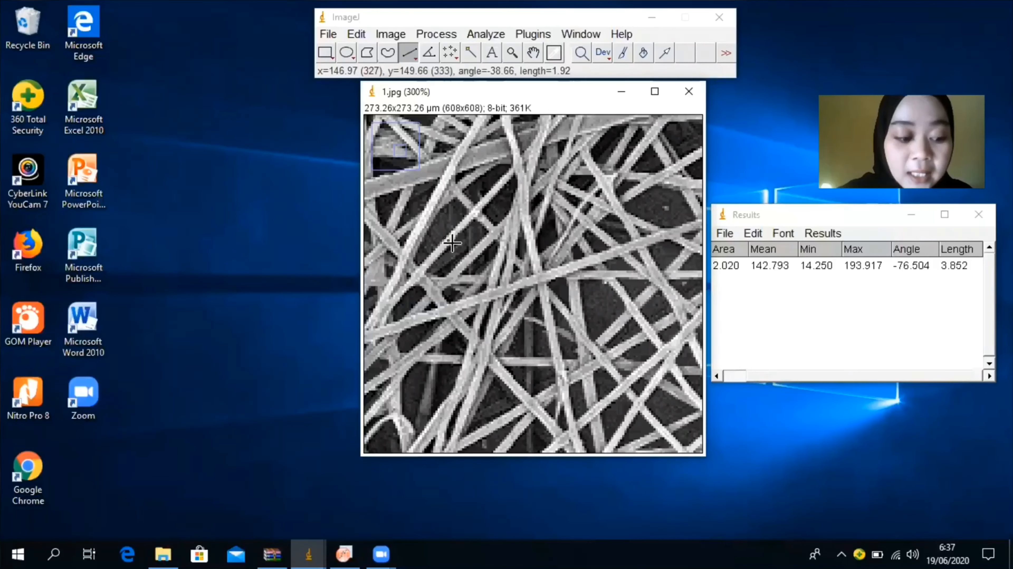
{"action": "key", "text": "ctrl+m"}
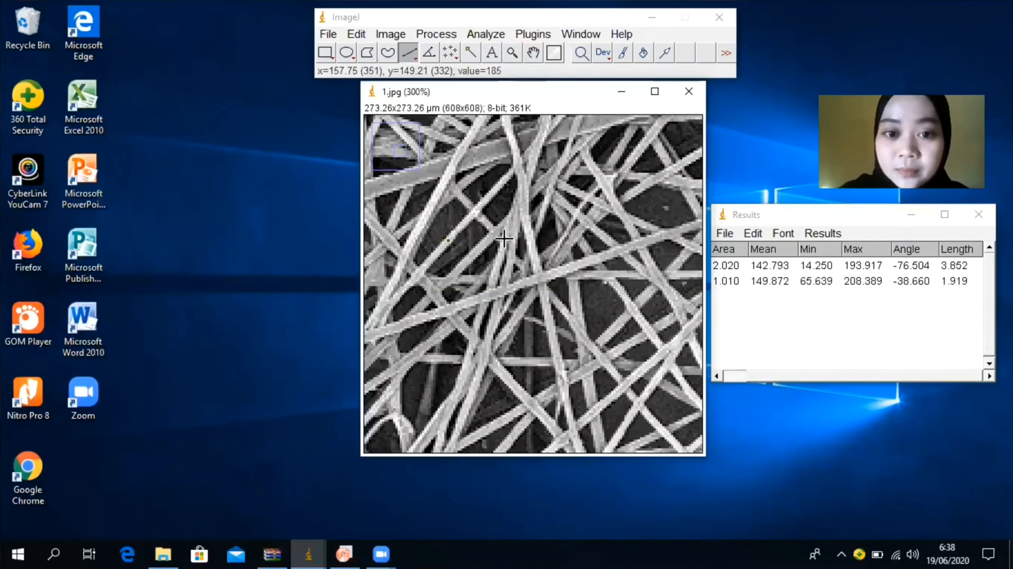
Measure two fibre widths in the image's upper-right area with lines about 1.71 and 3.30 µm long.
{"action": "scroll", "coordinate": [504, 239], "scroll_direction": "down", "scroll_amount": 1}
{"action": "scroll", "coordinate": [504, 239], "scroll_direction": "down", "scroll_amount": 1}
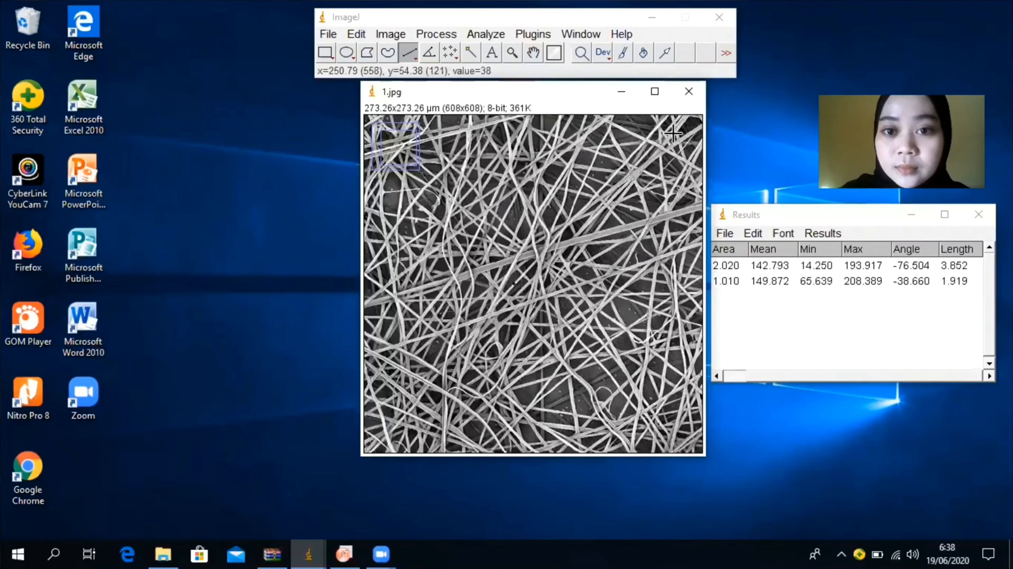
{"action": "scroll", "coordinate": [661, 141], "scroll_direction": "up", "scroll_amount": 2}
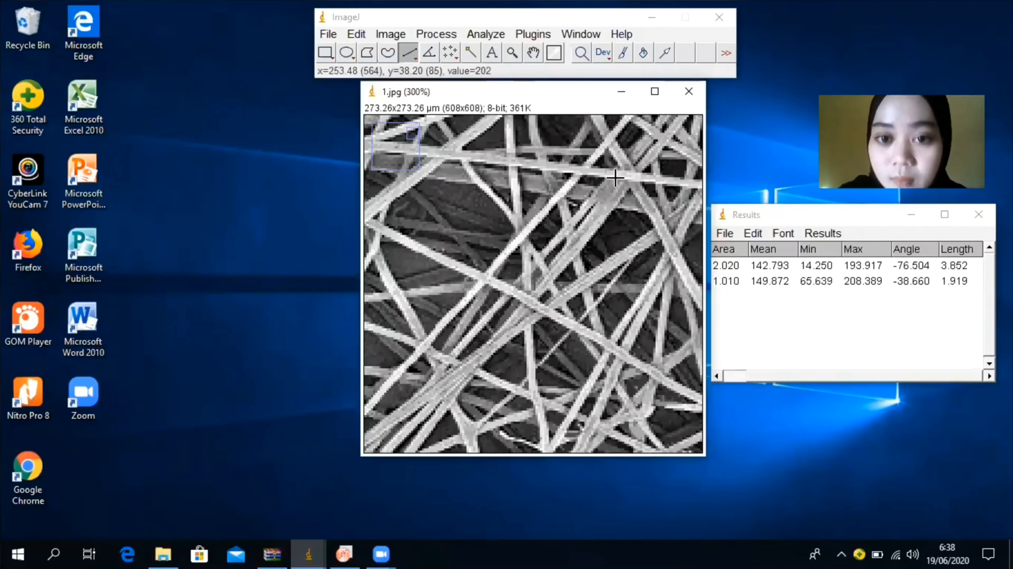
{"action": "left_click_drag", "start_coordinate": [563, 195], "coordinate": [564, 195]}
{"action": "key", "text": "ctrl+m"}
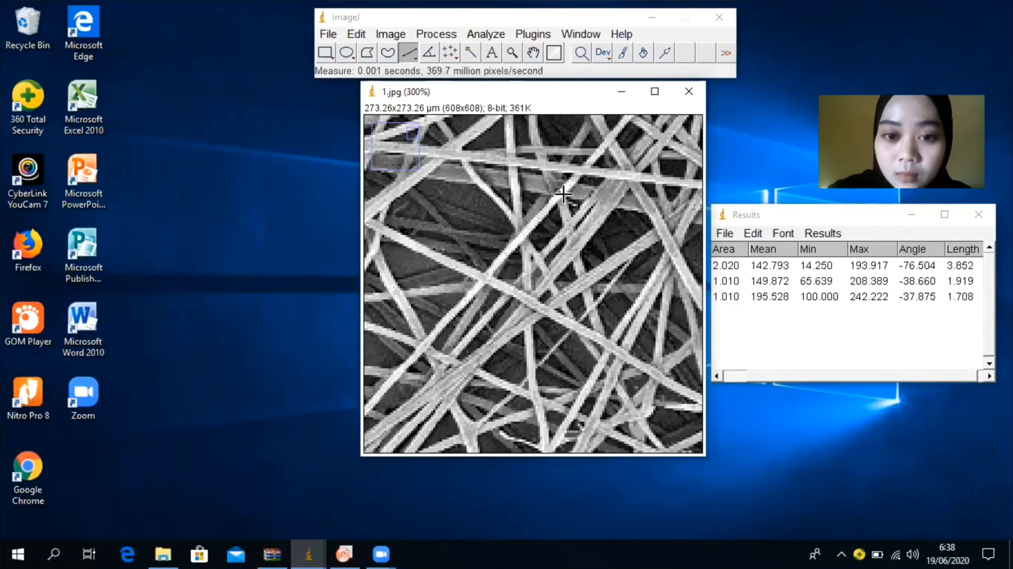
{"action": "left_click_drag", "start_coordinate": [451, 164], "coordinate": [450, 180]}
{"action": "key", "text": "ctrl+m"}
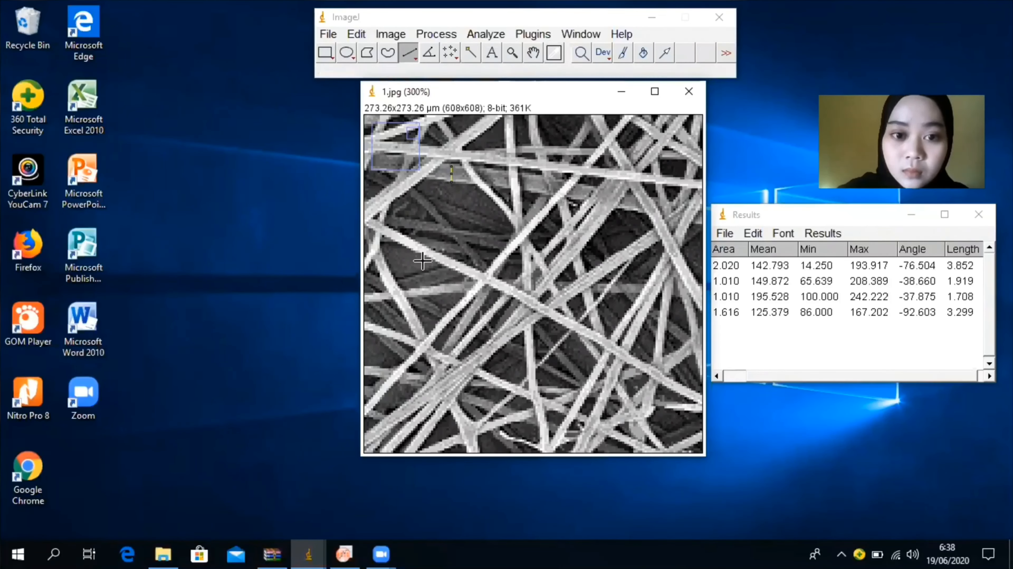
Measure three more fibres in the image's upper-right area with lines about 0.74, 3.93 and 2.75 µm long.
{"action": "scroll", "coordinate": [545, 356], "scroll_direction": "up", "scroll_amount": 2}
{"action": "left_click_drag", "start_coordinate": [520, 296], "coordinate": [523, 299]}
{"action": "key", "text": "ctrl+m"}
{"action": "scroll", "coordinate": [523, 300], "scroll_direction": "down", "scroll_amount": 2}
{"action": "left_click_drag", "start_coordinate": [592, 378], "coordinate": [596, 393]}
{"action": "key", "text": "ctrl+m"}
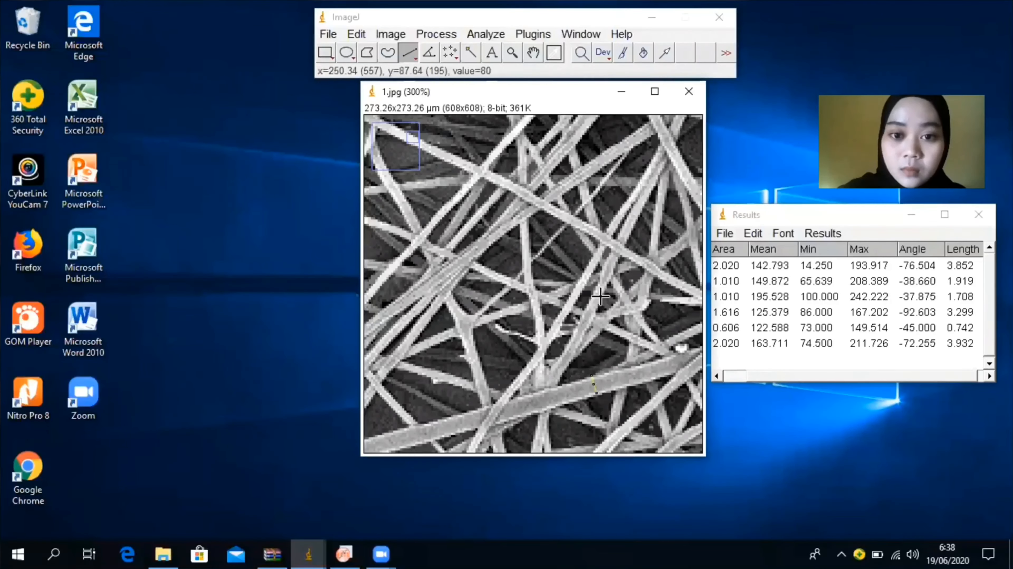
{"action": "left_click_drag", "start_coordinate": [463, 350], "coordinate": [477, 344]}
{"action": "key", "text": "ctrl+m"}
Measure three fibre widths in the image's upper-left area with lines about 0.79, 1.91 and 2.07 µm long.
{"action": "scroll", "coordinate": [477, 344], "scroll_direction": "down", "scroll_amount": 3}
{"action": "scroll", "coordinate": [432, 277], "scroll_direction": "up", "scroll_amount": 4}
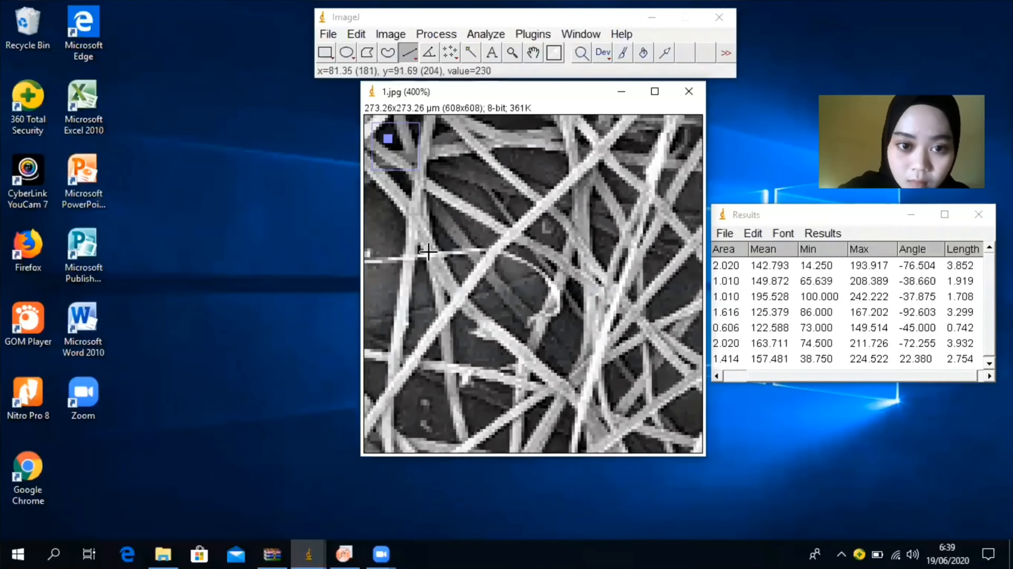
{"action": "left_click_drag", "start_coordinate": [428, 253], "coordinate": [428, 258]}
{"action": "key", "text": "ctrl+m"}
{"action": "left_click_drag", "start_coordinate": [525, 214], "coordinate": [535, 223]}
{"action": "key", "text": "ctrl+m"}
{"action": "left_click_drag", "start_coordinate": [448, 234], "coordinate": [458, 224]}
{"action": "key", "text": "ctrl+m"}
Measure three fibre widths near the middle of the image's left edge with lines about 1.62, 2.35 and 1.46 µm long.
{"action": "scroll", "coordinate": [458, 225], "scroll_direction": "down", "scroll_amount": 3}
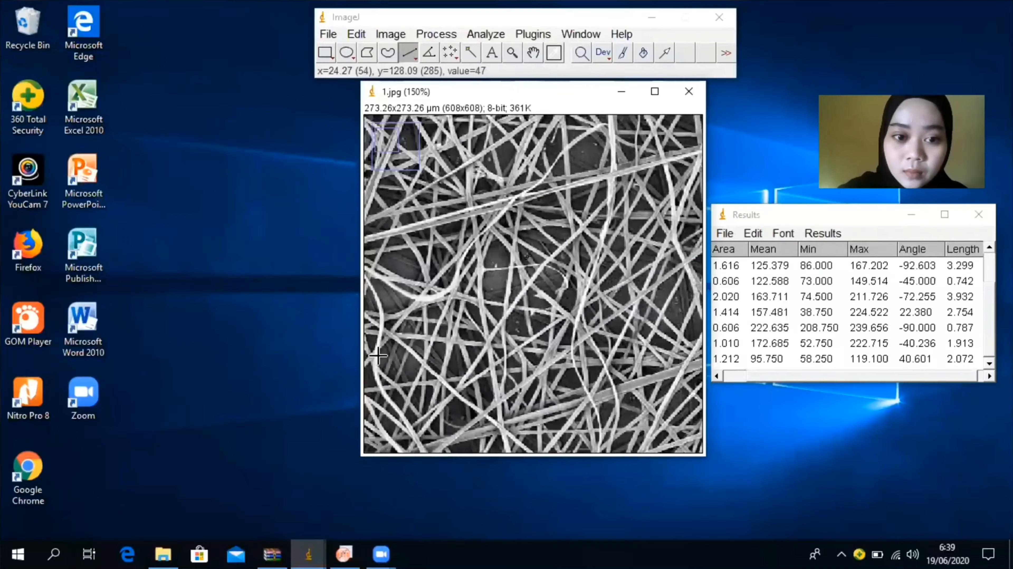
{"action": "scroll", "coordinate": [384, 380], "scroll_direction": "up", "scroll_amount": 3}
{"action": "left_click_drag", "start_coordinate": [445, 345], "coordinate": [441, 350]}
{"action": "key", "text": "ctrl+m"}
{"action": "left_click_drag", "start_coordinate": [549, 302], "coordinate": [557, 304]}
{"action": "key", "text": "ctrl+m"}
{"action": "left_click_drag", "start_coordinate": [531, 357], "coordinate": [526, 359]}
{"action": "key", "text": "ctrl+m"}
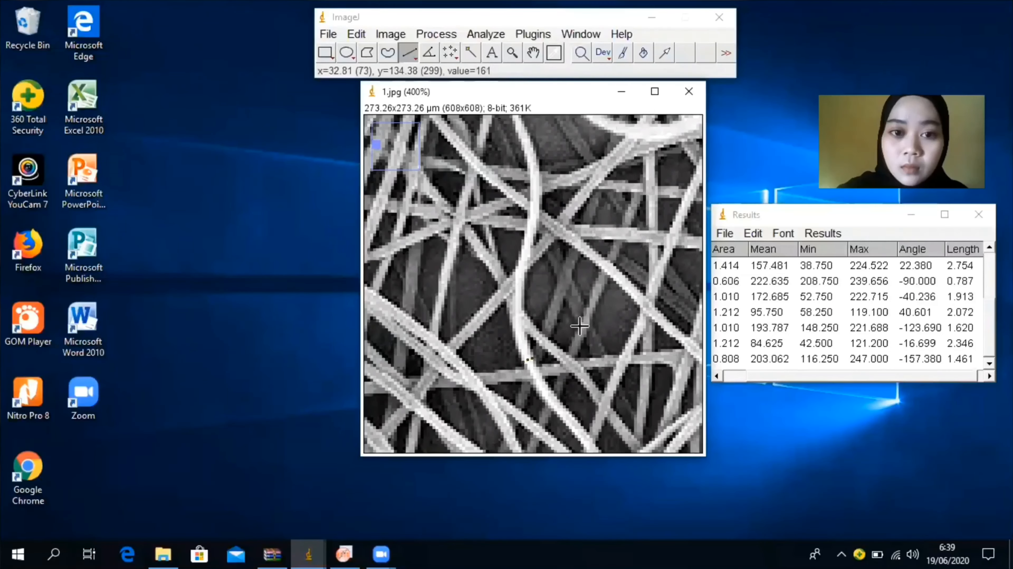
Measure two fibre widths in the image's lower-left area with lines about 1.20 and 1.71 µm long.
{"action": "scroll", "coordinate": [583, 324], "scroll_direction": "down", "scroll_amount": 2}
{"action": "scroll", "coordinate": [582, 403], "scroll_direction": "up", "scroll_amount": 2}
{"action": "left_click_drag", "start_coordinate": [531, 283], "coordinate": [531, 288]}
{"action": "key", "text": "ctrl+m"}
{"action": "left_click_drag", "start_coordinate": [528, 403], "coordinate": [527, 409]}
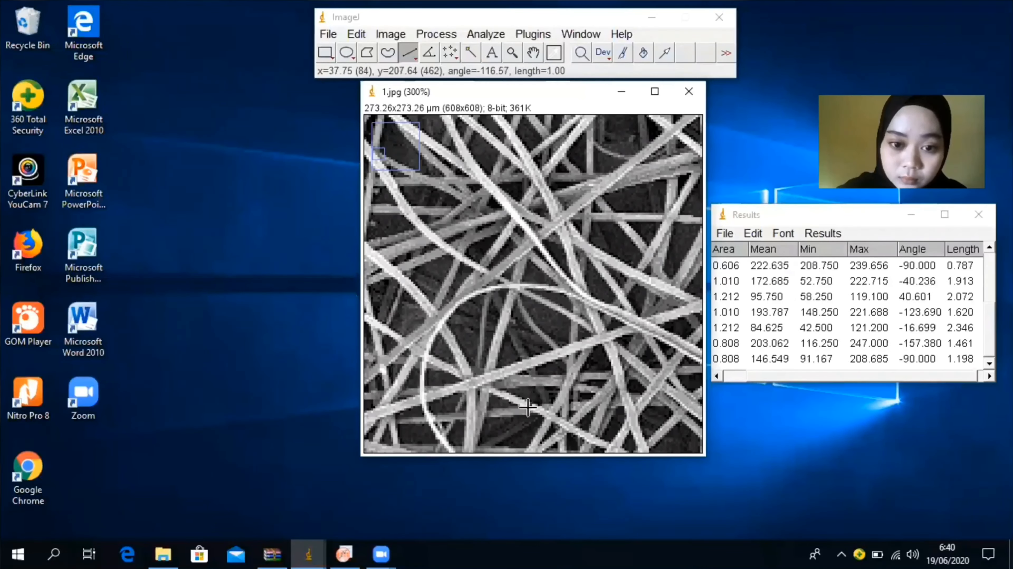
{"action": "key", "text": "ctrl+m"}
Measure two fibre widths near the scale bar in the image's lower-right area with lines about 2.27 and 2.97 µm long.
{"action": "scroll", "coordinate": [585, 378], "scroll_direction": "down", "scroll_amount": 4}
{"action": "scroll", "coordinate": [491, 208], "scroll_direction": "up", "scroll_amount": 3}
{"action": "left_click_drag", "start_coordinate": [491, 208], "coordinate": [498, 209]}
{"action": "key", "text": "ctrl+m"}
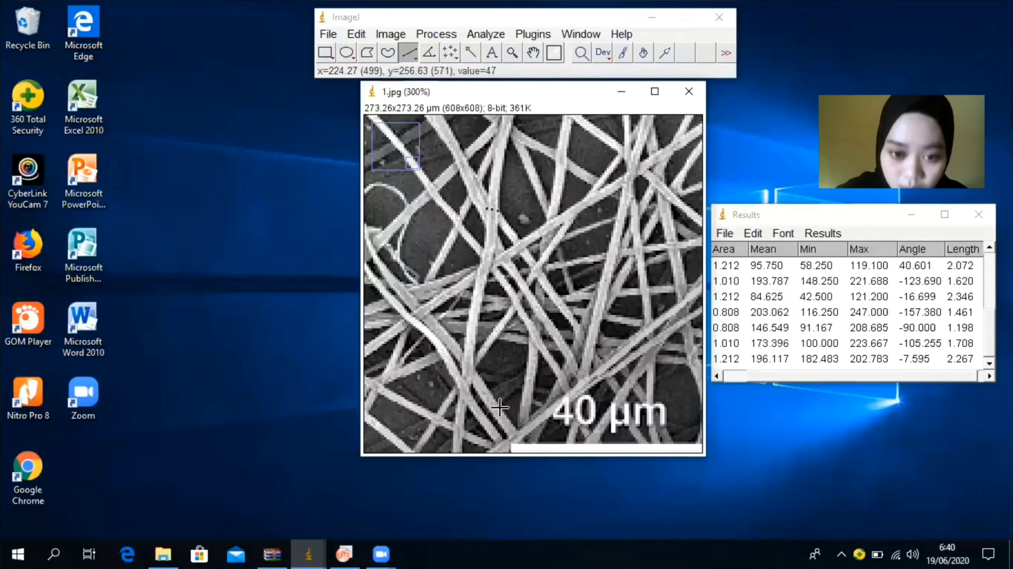
{"action": "left_click_drag", "start_coordinate": [499, 407], "coordinate": [491, 416]}
{"action": "key", "text": "ctrl+m"}
Measure three fibre widths near the middle of the image's right edge, the first with a line about 1.21 µm long.
{"action": "scroll", "coordinate": [490, 415], "scroll_direction": "up", "scroll_amount": 3}
{"action": "left_click_drag", "start_coordinate": [651, 264], "coordinate": [655, 270]}
{"action": "key", "text": "ctrl+m"}
{"action": "left_click_drag", "start_coordinate": [659, 172], "coordinate": [661, 183]}
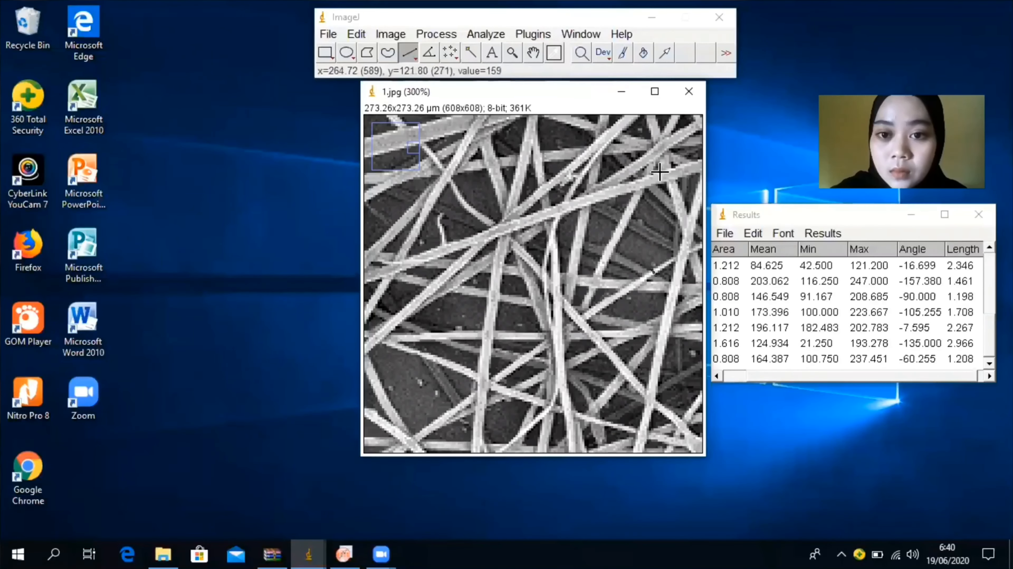
{"action": "key", "text": "ctrl+m"}
{"action": "scroll", "coordinate": [438, 394], "scroll_direction": "up", "scroll_amount": 1}
{"action": "mouse_move", "coordinate": [548, 268]}
{"action": "left_mouse_down"}
{"action": "mouse_move", "coordinate": [536, 274]}
{"action": "mouse_move", "coordinate": [554, 274]}
{"action": "left_mouse_up"}
{"action": "key", "text": "ctrl+m"}
Measure four more fibre widths at other, still unmeasured spots of the image.
{"action": "scroll", "coordinate": [538, 273], "scroll_direction": "down", "scroll_amount": 4}
{"action": "scroll", "coordinate": [576, 260], "scroll_direction": "up", "scroll_amount": 3}
{"action": "scroll", "coordinate": [576, 259], "scroll_direction": "up", "scroll_amount": 1}
{"action": "key", "text": "ctrl+m"}
{"action": "scroll", "coordinate": [534, 303], "scroll_direction": "down", "scroll_amount": 4}
{"action": "scroll", "coordinate": [534, 303], "scroll_direction": "up", "scroll_amount": 4}
{"action": "key", "text": "ctrl+m"}
{"action": "left_click_drag", "start_coordinate": [462, 305], "coordinate": [511, 314]}
{"action": "key", "text": "ctrl+m"}
{"action": "left_click_drag", "start_coordinate": [452, 416], "coordinate": [452, 421]}
{"action": "key", "text": "ctrl+m"}
Measure four fibre widths in the central region of the image.
{"action": "scroll", "coordinate": [521, 406], "scroll_direction": "down", "scroll_amount": 4}
{"action": "scroll", "coordinate": [560, 298], "scroll_direction": "up", "scroll_amount": 3}
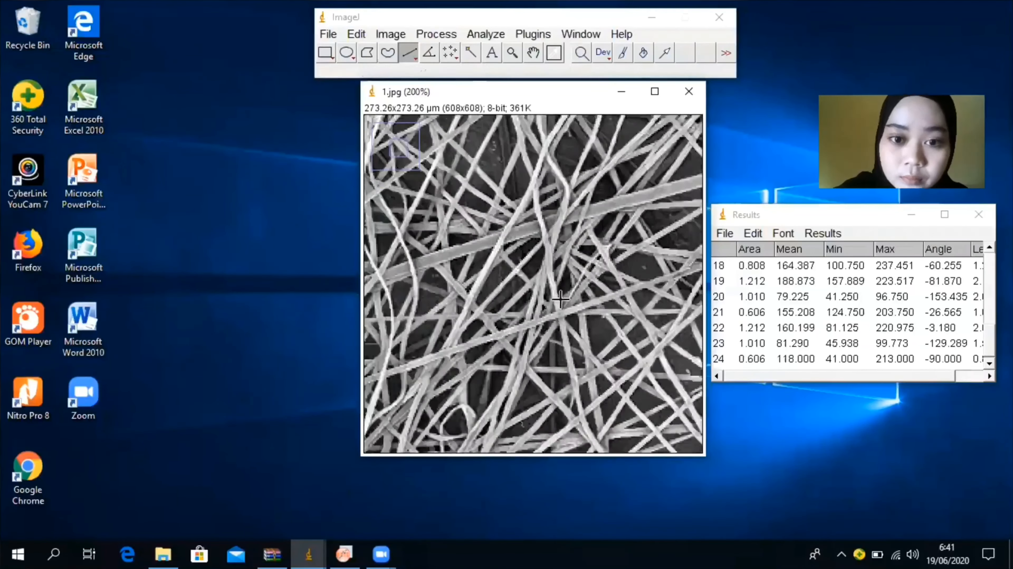
{"action": "left_click_drag", "start_coordinate": [534, 290], "coordinate": [529, 291]}
{"action": "key", "text": "ctrl+m"}
{"action": "left_click_drag", "start_coordinate": [514, 393], "coordinate": [529, 377]}
{"action": "key", "text": "ctrl+m"}
{"action": "key", "text": "ctrl+m"}
{"action": "key", "text": "ctrl+m"}
Measure the widths of one thick fibre and two thinner fibres at further unmeasured spots.
{"action": "scroll", "coordinate": [534, 355], "scroll_direction": "down", "scroll_amount": 4}
{"action": "scroll", "coordinate": [568, 272], "scroll_direction": "up", "scroll_amount": 3}
{"action": "left_click_drag", "start_coordinate": [594, 269], "coordinate": [595, 281]}
{"action": "key", "text": "ctrl+m"}
{"action": "scroll", "coordinate": [498, 293], "scroll_direction": "up", "scroll_amount": 2}
{"action": "left_click_drag", "start_coordinate": [483, 332], "coordinate": [496, 330]}
{"action": "key", "text": "ctrl+m"}
{"action": "left_click_drag", "start_coordinate": [553, 238], "coordinate": [550, 251]}
{"action": "key", "text": "ctrl+m"}
Measure five fibre widths near the image's centre, including that of the small looped fibre.
{"action": "scroll", "coordinate": [550, 255], "scroll_direction": "down", "scroll_amount": 4}
{"action": "scroll", "coordinate": [522, 331], "scroll_direction": "up", "scroll_amount": 4}
{"action": "left_click_drag", "start_coordinate": [454, 281], "coordinate": [457, 290]}
{"action": "key", "text": "ctrl+m"}
{"action": "left_click_drag", "start_coordinate": [489, 402], "coordinate": [497, 414]}
{"action": "key", "text": "ctrl+m"}
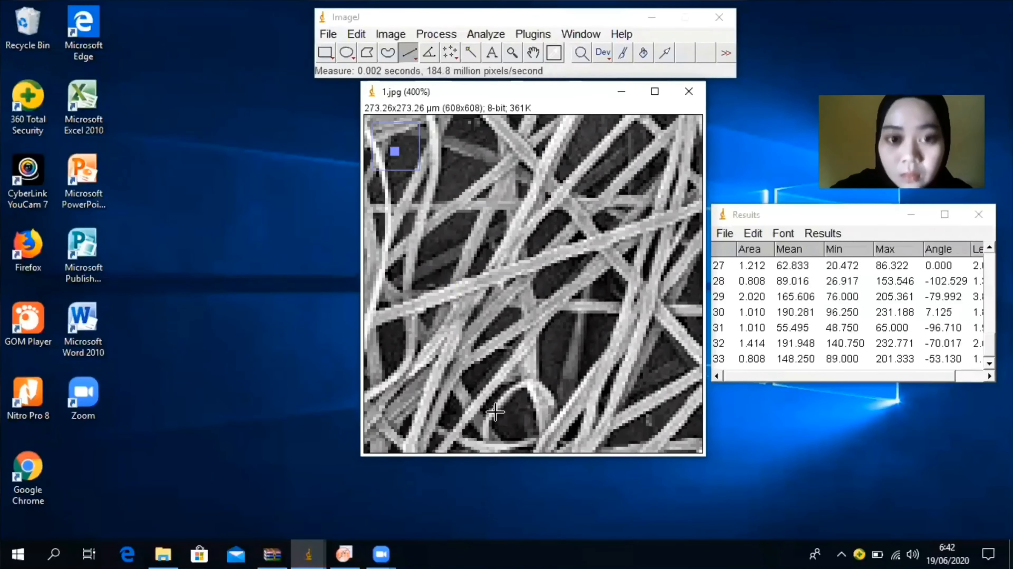
{"action": "left_click_drag", "start_coordinate": [602, 163], "coordinate": [609, 172]}
{"action": "key", "text": "ctrl+m"}
{"action": "scroll", "coordinate": [626, 401], "scroll_direction": "down", "scroll_amount": 1}
{"action": "left_click_drag", "start_coordinate": [629, 406], "coordinate": [660, 449]}
{"action": "key", "text": "ctrl+m"}
{"action": "key", "text": "ctrl+m"}
Measure four fibre widths in the area of the image's upper-left corner.
{"action": "scroll", "coordinate": [654, 444], "scroll_direction": "down", "scroll_amount": 4}
{"action": "scroll", "coordinate": [396, 142], "scroll_direction": "up", "scroll_amount": 3}
{"action": "scroll", "coordinate": [396, 142], "scroll_direction": "up", "scroll_amount": 1}
{"action": "left_click_drag", "start_coordinate": [439, 146], "coordinate": [442, 154]}
{"action": "key", "text": "ctrl+m"}
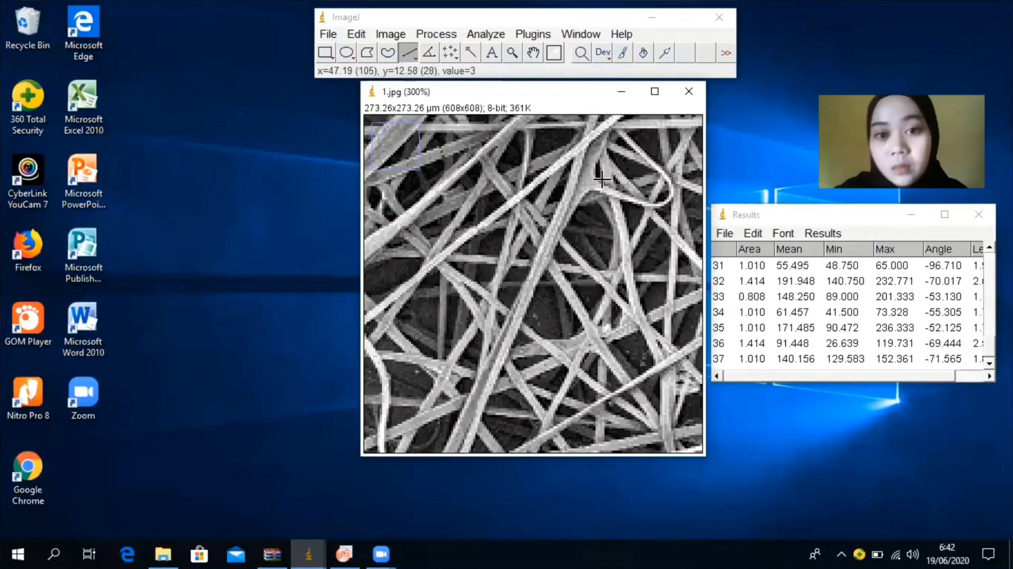
{"action": "left_click_drag", "start_coordinate": [588, 155], "coordinate": [598, 162]}
{"action": "key", "text": "ctrl+m"}
{"action": "left_click_drag", "start_coordinate": [565, 335], "coordinate": [538, 375]}
{"action": "key", "text": "ctrl+m"}
{"action": "key", "text": "ctrl+m"}
Measure the width of one curved fibre in the image's upper area, left of centre.
{"action": "scroll", "coordinate": [626, 232], "scroll_direction": "down", "scroll_amount": 4}
{"action": "scroll", "coordinate": [591, 226], "scroll_direction": "up", "scroll_amount": 4}
{"action": "left_click_drag", "start_coordinate": [581, 224], "coordinate": [585, 232]}
{"action": "key", "text": "ctrl+m"}
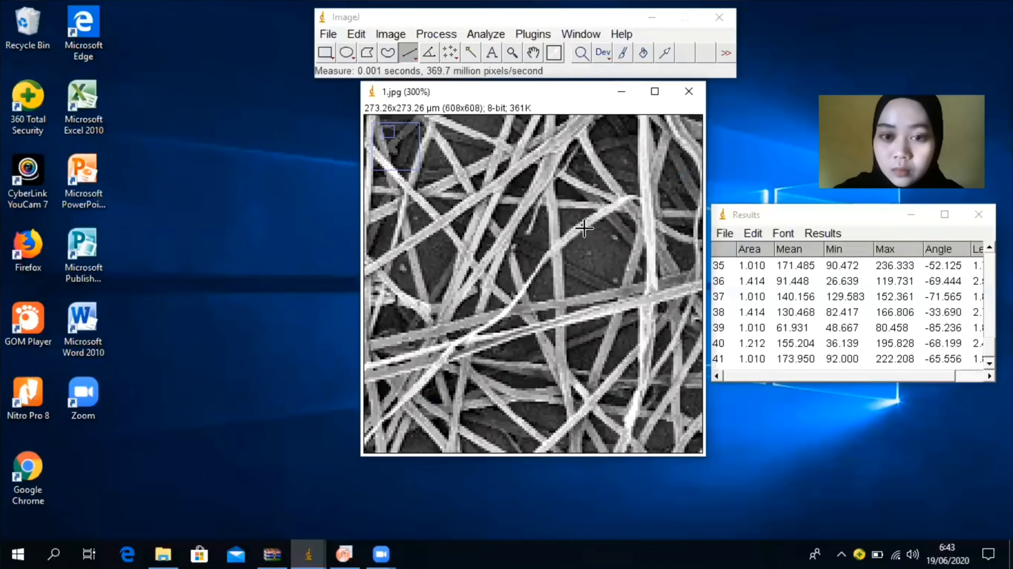
Measure three fibre widths at the image's left edge, about halfway down.
{"action": "scroll", "coordinate": [588, 235], "scroll_direction": "down", "scroll_amount": 4}
{"action": "scroll", "coordinate": [398, 295], "scroll_direction": "up", "scroll_amount": 5}
{"action": "left_click_drag", "start_coordinate": [404, 304], "coordinate": [414, 305]}
{"action": "key", "text": "ctrl+m"}
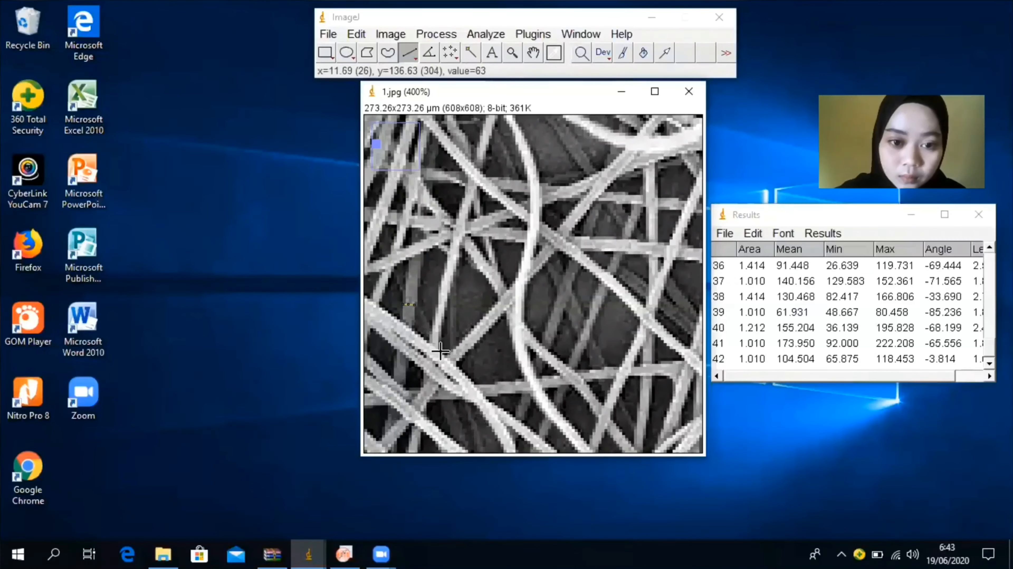
{"action": "left_click_drag", "start_coordinate": [440, 352], "coordinate": [434, 358]}
{"action": "key", "text": "ctrl+m"}
{"action": "left_click_drag", "start_coordinate": [545, 320], "coordinate": [556, 324]}
{"action": "key", "text": "ctrl+m"}
Measure two fibre widths in the lower half of the image's left part.
{"action": "scroll", "coordinate": [556, 325], "scroll_direction": "down", "scroll_amount": 2}
{"action": "scroll", "coordinate": [546, 367], "scroll_direction": "up", "scroll_amount": 2}
{"action": "left_click_drag", "start_coordinate": [526, 272], "coordinate": [525, 279]}
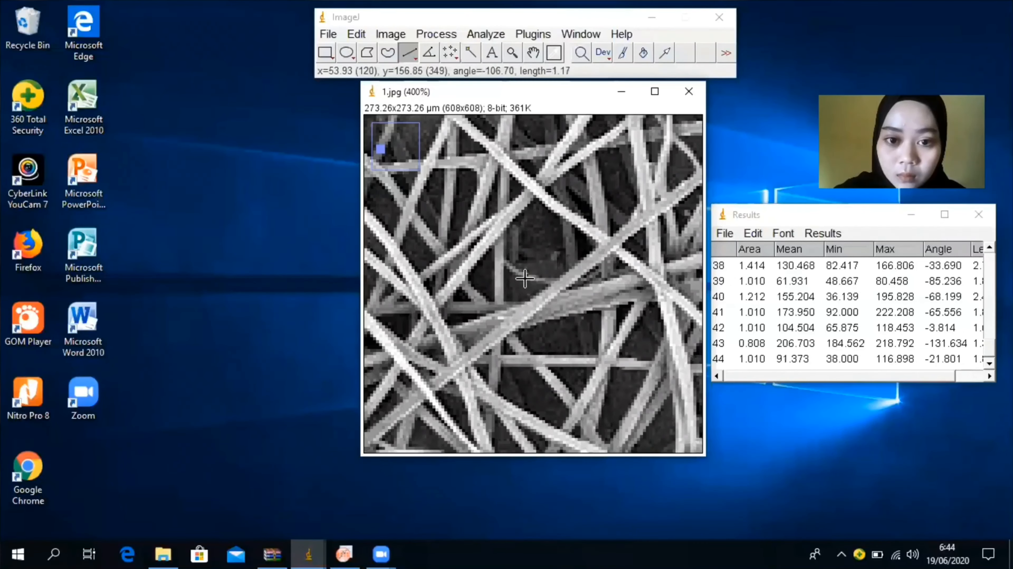
{"action": "key", "text": "ctrl+m"}
{"action": "scroll", "coordinate": [525, 373], "scroll_direction": "down", "scroll_amount": 2}
{"action": "scroll", "coordinate": [425, 423], "scroll_direction": "up", "scroll_amount": 1}
{"action": "left_click_drag", "start_coordinate": [448, 336], "coordinate": [453, 338]}
{"action": "key", "text": "ctrl+m"}
Measure four more fibre widths in the image's lower-left quadrant.
{"action": "scroll", "coordinate": [452, 337], "scroll_direction": "down", "scroll_amount": 2}
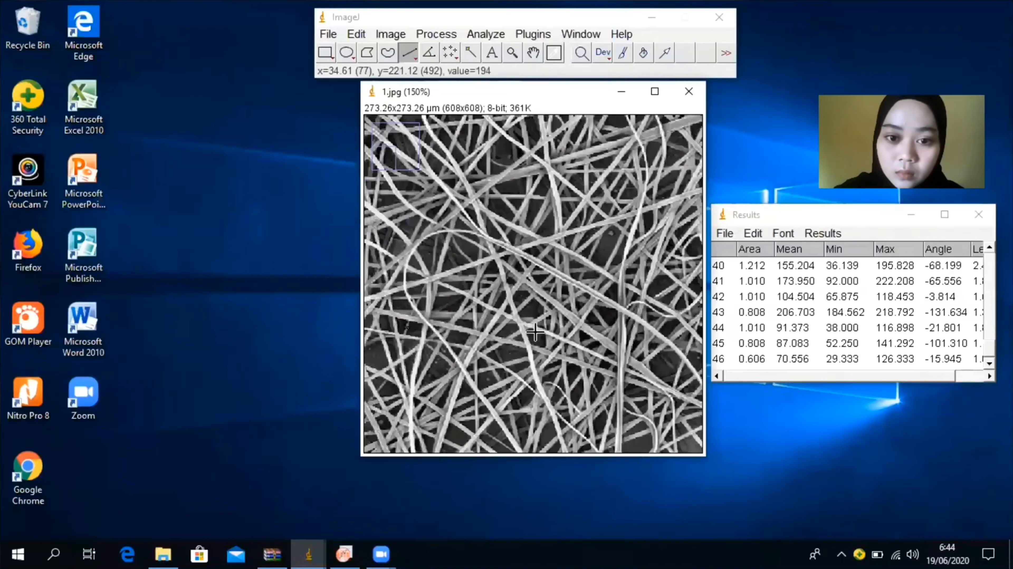
{"action": "scroll", "coordinate": [474, 331], "scroll_direction": "up", "scroll_amount": 3}
{"action": "left_click_drag", "start_coordinate": [441, 273], "coordinate": [439, 294]}
{"action": "key", "text": "ctrl+m"}
{"action": "left_click_drag", "start_coordinate": [578, 326], "coordinate": [591, 323]}
{"action": "key", "text": "ctrl+m"}
{"action": "left_click_drag", "start_coordinate": [661, 238], "coordinate": [655, 251]}
{"action": "key", "text": "ctrl+m"}
{"action": "left_click_drag", "start_coordinate": [378, 273], "coordinate": [379, 289]}
{"action": "key", "text": "ctrl+m"}
Measure the width of the long vertical fibre in the image's lower area, left of centre.
{"action": "scroll", "coordinate": [444, 360], "scroll_direction": "down", "scroll_amount": 3}
{"action": "scroll", "coordinate": [576, 285], "scroll_direction": "up", "scroll_amount": 3}
{"action": "left_click_drag", "start_coordinate": [496, 307], "coordinate": [514, 308]}
{"action": "key", "text": "ctrl+m"}
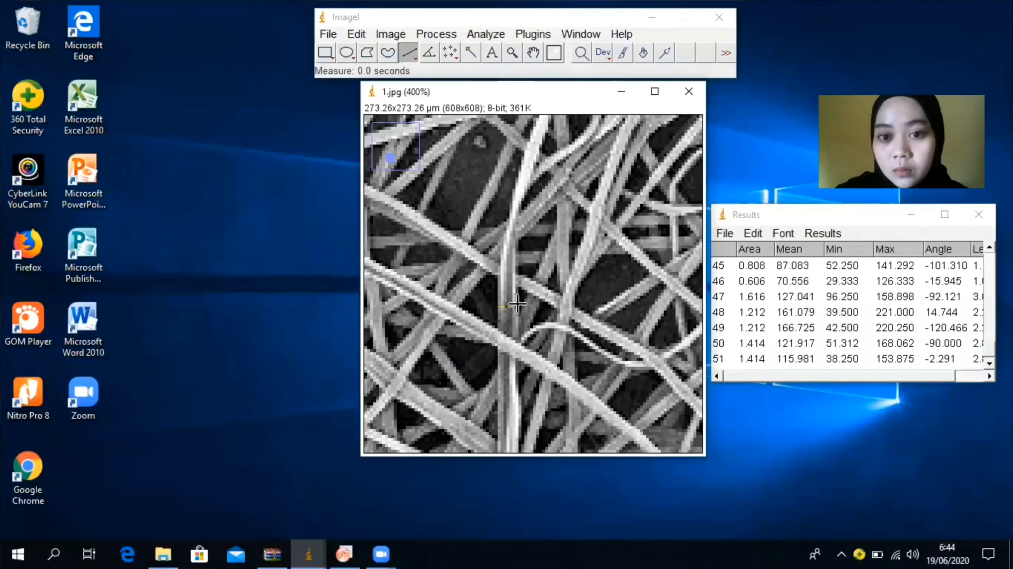
Measure four fibre widths in the image's lower-central area, the second with a line about 2.07 µm long.
{"action": "scroll", "coordinate": [633, 296], "scroll_direction": "down", "scroll_amount": 1}
{"action": "scroll", "coordinate": [675, 297], "scroll_direction": "up", "scroll_amount": 1}
{"action": "left_click_drag", "start_coordinate": [646, 297], "coordinate": [653, 305]}
{"action": "key", "text": "ctrl+m"}
{"action": "left_click_drag", "start_coordinate": [558, 322], "coordinate": [554, 328]}
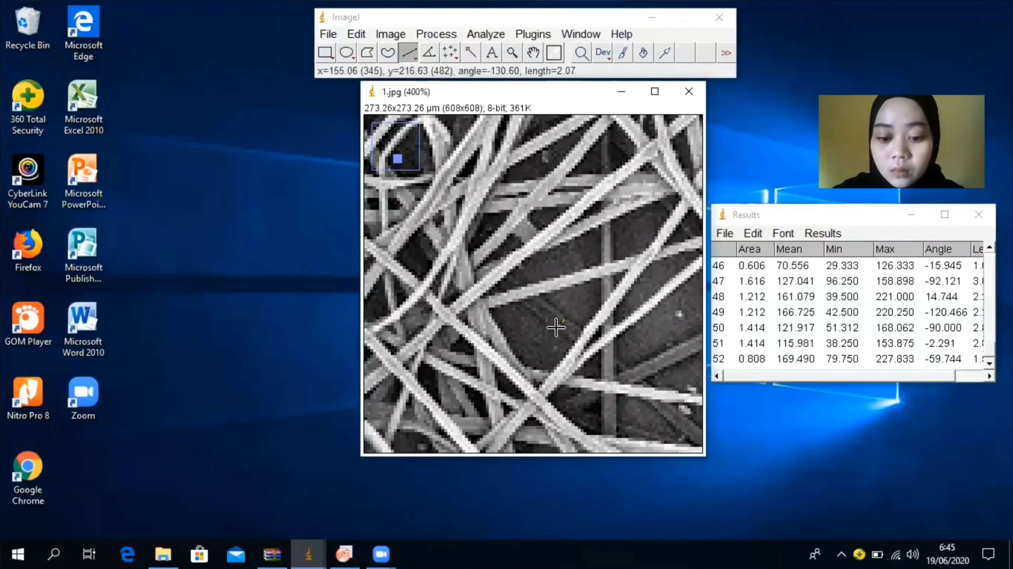
{"action": "key", "text": "ctrl+m"}
{"action": "left_click_drag", "start_coordinate": [667, 352], "coordinate": [670, 358]}
{"action": "key", "text": "ctrl+m"}
{"action": "mouse_move", "coordinate": [465, 378]}
{"action": "left_mouse_down"}
{"action": "mouse_move", "coordinate": [465, 386]}
{"action": "mouse_move", "coordinate": [518, 390]}
{"action": "left_mouse_up"}
{"action": "key", "text": "ctrl+m"}
Measure three fibre widths in the image's lower area, right of centre.
{"action": "scroll", "coordinate": [597, 261], "scroll_direction": "down", "scroll_amount": 3}
{"action": "scroll", "coordinate": [575, 408], "scroll_direction": "up", "scroll_amount": 3}
{"action": "key", "text": "ctrl+m"}
{"action": "left_click_drag", "start_coordinate": [677, 385], "coordinate": [694, 388]}
{"action": "key", "text": "ctrl+m"}
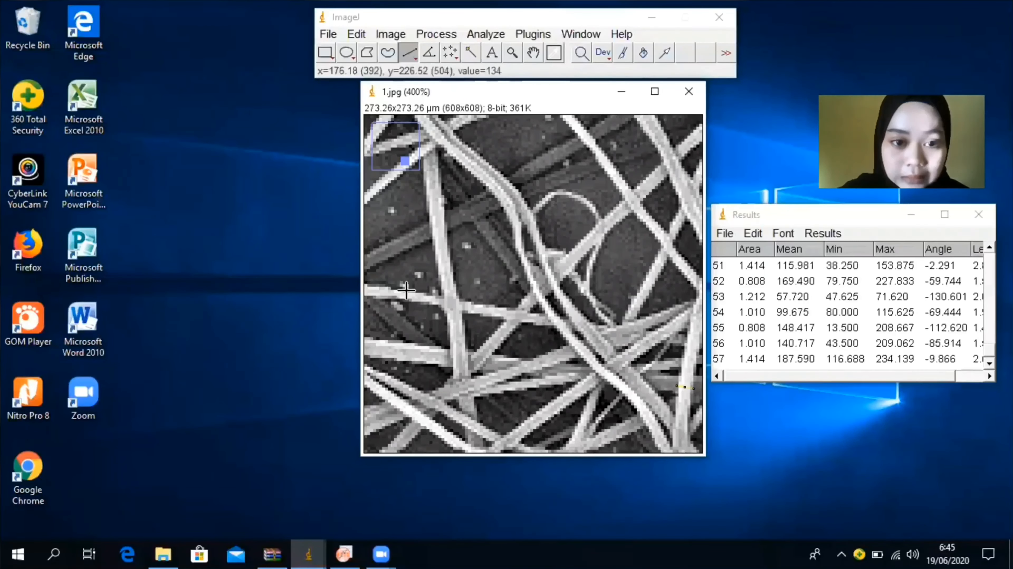
{"action": "left_click_drag", "start_coordinate": [404, 290], "coordinate": [402, 302]}
{"action": "key", "text": "ctrl+m"}
Measure four fibre widths along the middle of the image's bottom edge.
{"action": "scroll", "coordinate": [501, 328], "scroll_direction": "down", "scroll_amount": 3}
{"action": "scroll", "coordinate": [472, 406], "scroll_direction": "up", "scroll_amount": 3}
{"action": "left_click_drag", "start_coordinate": [471, 406], "coordinate": [466, 414]}
{"action": "key", "text": "ctrl+m"}
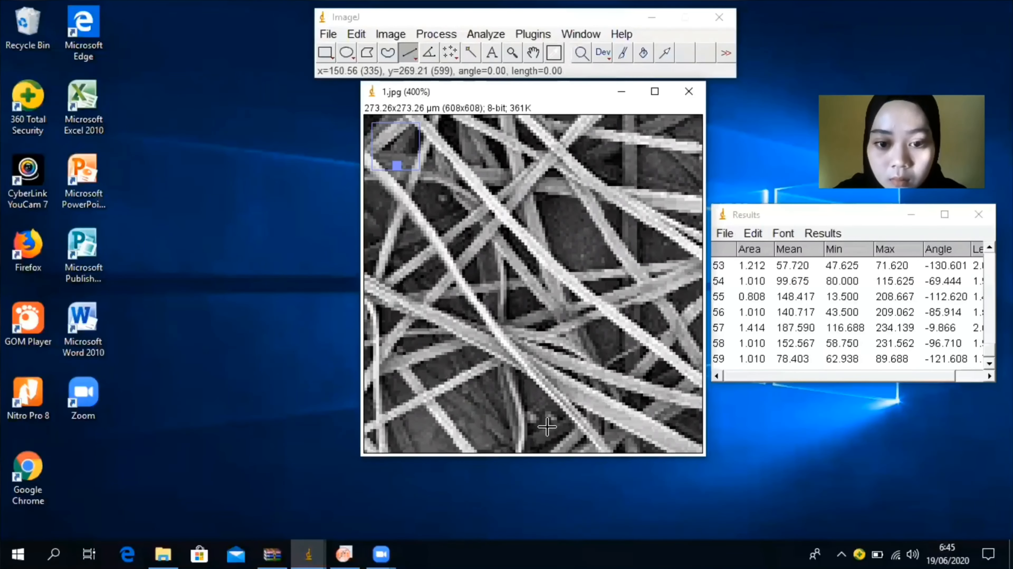
{"action": "left_click_drag", "start_coordinate": [546, 418], "coordinate": [551, 432]}
{"action": "key", "text": "ctrl+m"}
{"action": "left_click_drag", "start_coordinate": [600, 269], "coordinate": [603, 279]}
{"action": "key", "text": "ctrl+m"}
{"action": "left_click_drag", "start_coordinate": [374, 398], "coordinate": [382, 398]}
{"action": "key", "text": "ctrl+m"}
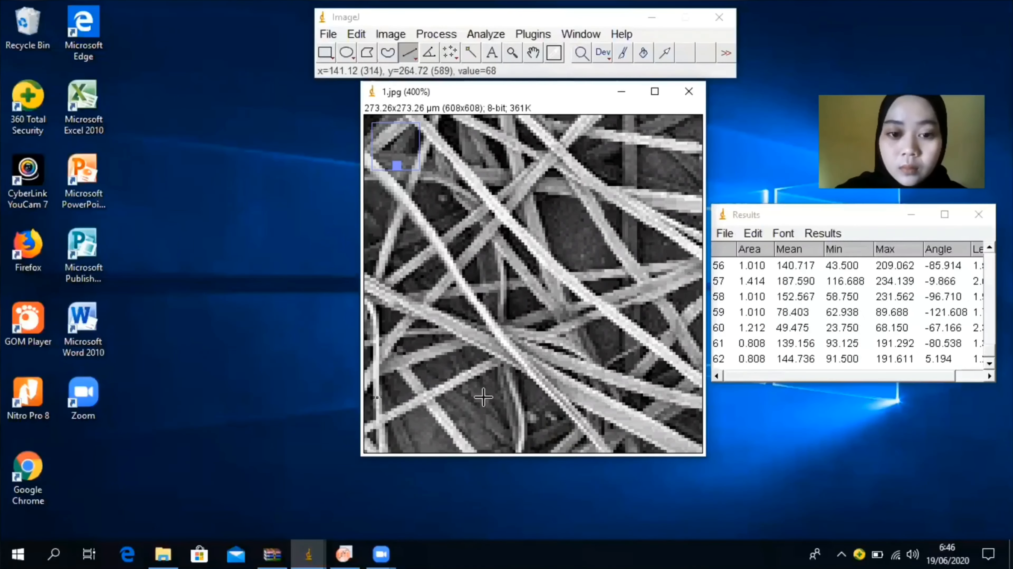
Measure five more fibre widths farther up from the bottom edge, towards the image's centre.
{"action": "scroll", "coordinate": [483, 397], "scroll_direction": "down", "scroll_amount": 3}
{"action": "scroll", "coordinate": [436, 281], "scroll_direction": "up", "scroll_amount": 3}
{"action": "left_click_drag", "start_coordinate": [430, 269], "coordinate": [442, 275]}
{"action": "key", "text": "ctrl+m"}
{"action": "left_click_drag", "start_coordinate": [605, 224], "coordinate": [605, 232]}
{"action": "key", "text": "ctrl+m"}
{"action": "left_click_drag", "start_coordinate": [591, 163], "coordinate": [595, 184]}
{"action": "key", "text": "ctrl+m"}
{"action": "left_click_drag", "start_coordinate": [530, 322], "coordinate": [542, 317]}
{"action": "key", "text": "ctrl+m"}
{"action": "left_click_drag", "start_coordinate": [592, 438], "coordinate": [599, 442]}
{"action": "key", "text": "ctrl+m"}
Measure three fibre widths just left of the image's centre, the last with a line about 1.65 µm long.
{"action": "scroll", "coordinate": [628, 396], "scroll_direction": "down", "scroll_amount": 3}
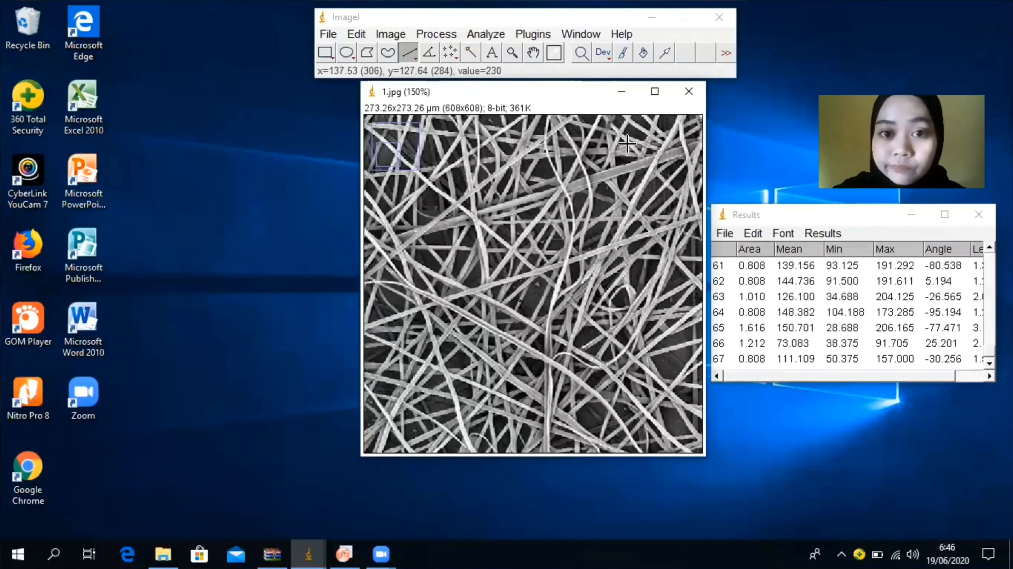
{"action": "scroll", "coordinate": [528, 149], "scroll_direction": "up", "scroll_amount": 2}
{"action": "left_click_drag", "start_coordinate": [525, 149], "coordinate": [516, 157]}
{"action": "key", "text": "ctrl+m"}
{"action": "left_click_drag", "start_coordinate": [603, 180], "coordinate": [609, 187]}
{"action": "key", "text": "ctrl+m"}
{"action": "left_click_drag", "start_coordinate": [501, 266], "coordinate": [499, 274]}
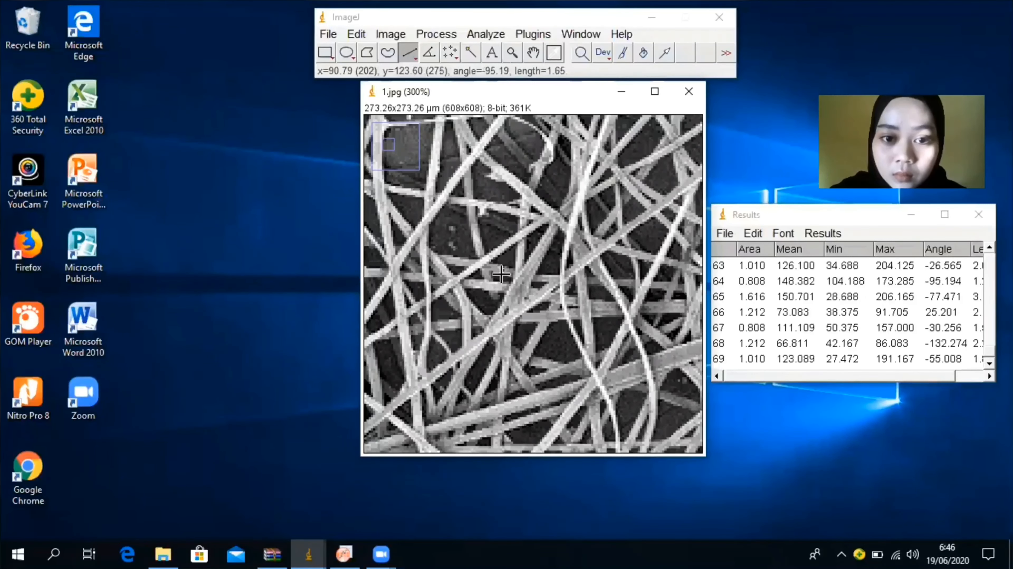
{"action": "key", "text": "ctrl+m"}
Measure four more fibre widths within the same magnified region left of the image's centre.
{"action": "left_click_drag", "start_coordinate": [427, 169], "coordinate": [436, 171]}
{"action": "key", "text": "ctrl+m"}
{"action": "key", "text": "ctrl+m"}
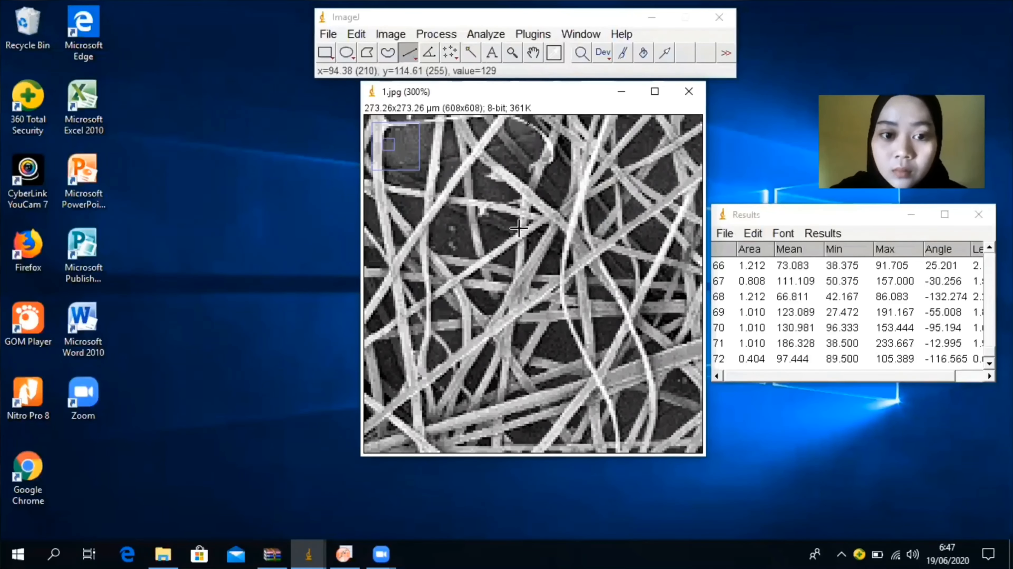
{"action": "left_click_drag", "start_coordinate": [442, 339], "coordinate": [439, 343]}
{"action": "key", "text": "ctrl+m"}
{"action": "left_click_drag", "start_coordinate": [526, 417], "coordinate": [526, 423]}
{"action": "key", "text": "ctrl+m"}
Measure three fibre widths in the image's upper area, from the middle towards the right.
{"action": "scroll", "coordinate": [582, 348], "scroll_direction": "down", "scroll_amount": 1}
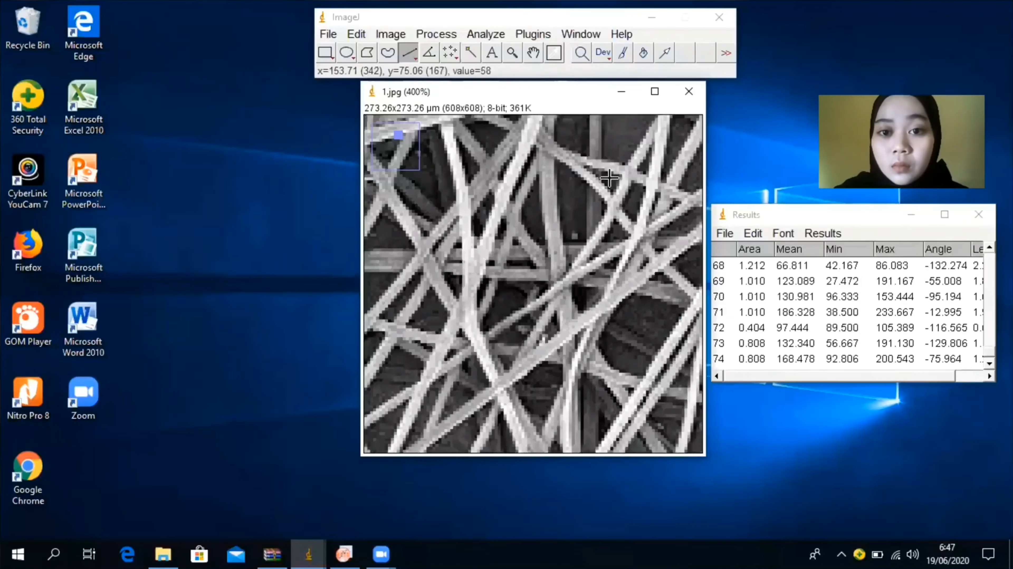
{"action": "key", "text": "ctrl+m"}
{"action": "scroll", "coordinate": [604, 289], "scroll_direction": "up", "scroll_amount": 2}
{"action": "left_click_drag", "start_coordinate": [585, 299], "coordinate": [583, 313]}
{"action": "key", "text": "ctrl+m"}
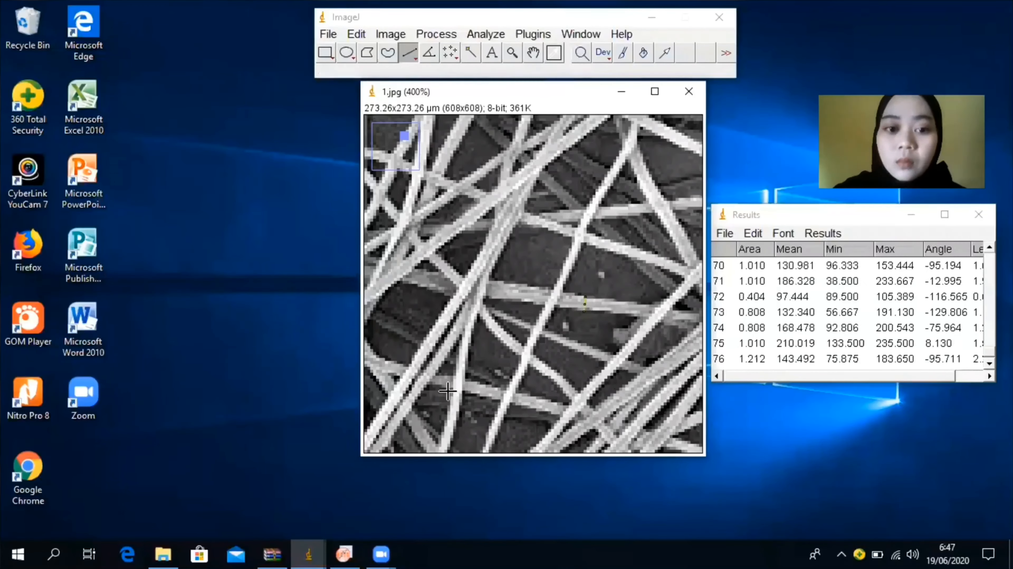
{"action": "left_click_drag", "start_coordinate": [405, 321], "coordinate": [399, 333]}
{"action": "key", "text": "ctrl+m"}
Measure one fibre width in the image's right part at about mid-height.
{"action": "scroll", "coordinate": [522, 342], "scroll_direction": "down", "scroll_amount": 3}
{"action": "scroll", "coordinate": [622, 397], "scroll_direction": "up", "scroll_amount": 3}
{"action": "left_click_drag", "start_coordinate": [573, 284], "coordinate": [565, 293]}
{"action": "key", "text": "ctrl+m"}
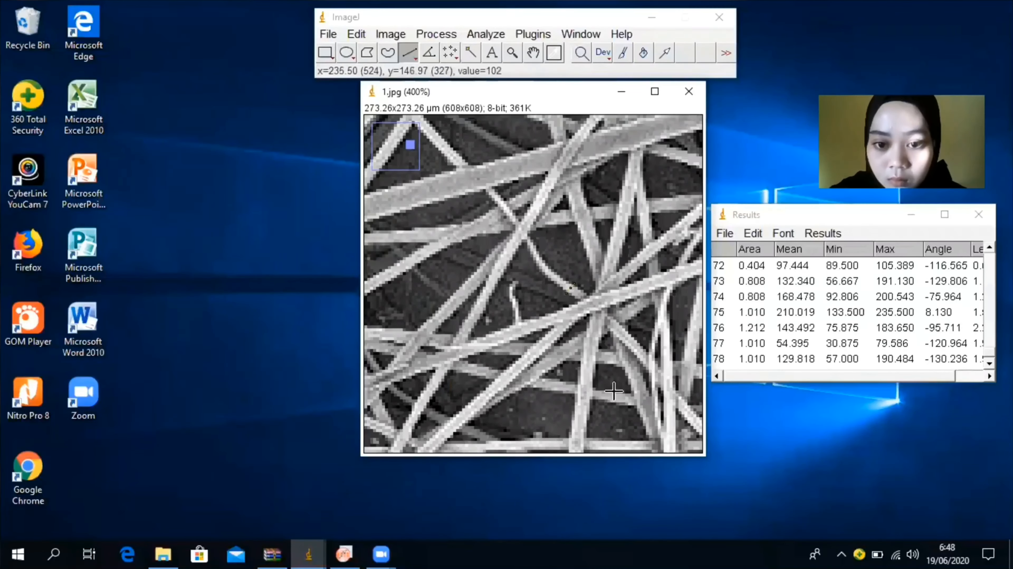
Measure three fibre widths in the image's right part around mid-height, finishing with the thick band crossing it.
{"action": "left_click_drag", "start_coordinate": [612, 393], "coordinate": [610, 401]}
{"action": "key", "text": "ctrl+m"}
{"action": "left_click_drag", "start_coordinate": [476, 427], "coordinate": [470, 434]}
{"action": "key", "text": "ctrl+m"}
{"action": "left_click_drag", "start_coordinate": [437, 174], "coordinate": [446, 200]}
{"action": "key", "text": "ctrl+m"}
Measure two fibre widths near the image's right edge, just below mid-height.
{"action": "scroll", "coordinate": [518, 247], "scroll_direction": "down", "scroll_amount": 3}
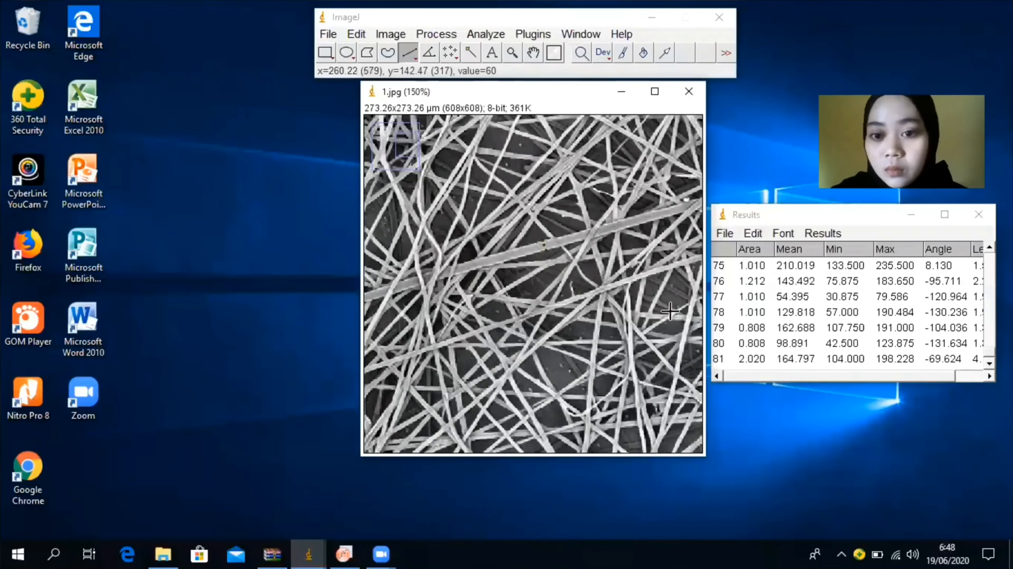
{"action": "scroll", "coordinate": [673, 343], "scroll_direction": "up", "scroll_amount": 2}
{"action": "left_click_drag", "start_coordinate": [651, 336], "coordinate": [662, 336]}
{"action": "key", "text": "ctrl+m"}
{"action": "left_click_drag", "start_coordinate": [686, 375], "coordinate": [691, 379]}
{"action": "key", "text": "ctrl+m"}
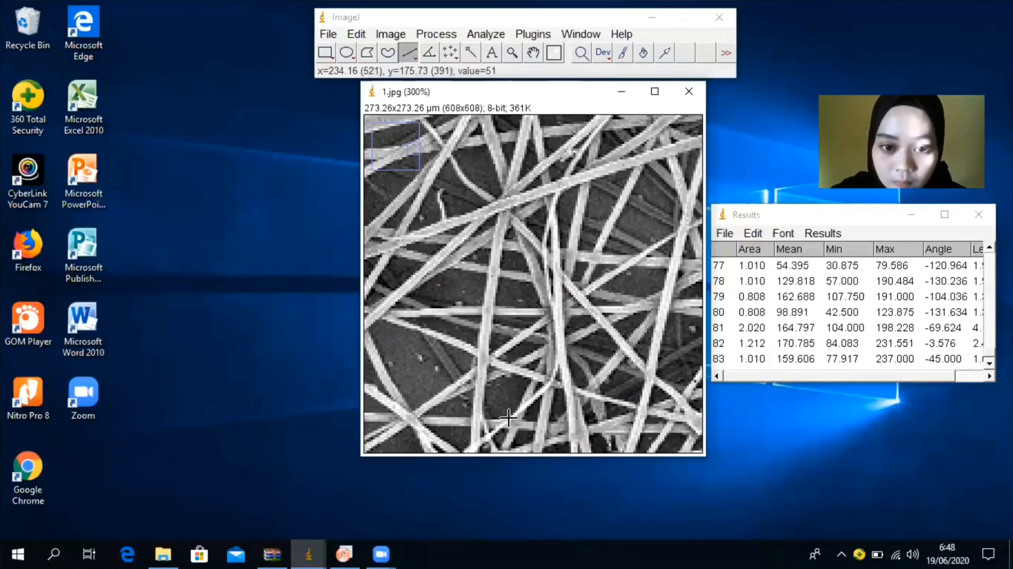
Measure three fibre widths in the image's lower right area, below the previous two measurements.
{"action": "scroll", "coordinate": [509, 417], "scroll_direction": "up", "scroll_amount": 1}
{"action": "left_click_drag", "start_coordinate": [547, 392], "coordinate": [537, 401]}
{"action": "key", "text": "ctrl+m"}
{"action": "left_click_drag", "start_coordinate": [402, 414], "coordinate": [410, 427]}
{"action": "key", "text": "ctrl+m"}
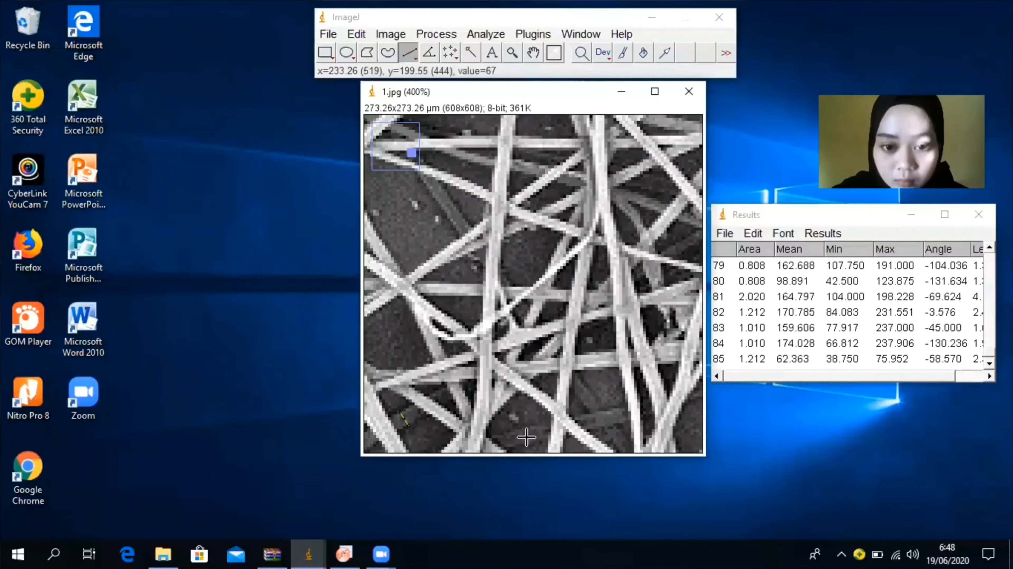
{"action": "left_click_drag", "start_coordinate": [521, 430], "coordinate": [524, 446]}
{"action": "key", "text": "ctrl+m"}
Measure four fibre widths around the scale bar in the image's lower right corner.
{"action": "scroll", "coordinate": [599, 442], "scroll_direction": "down", "scroll_amount": 4}
{"action": "scroll", "coordinate": [599, 441], "scroll_direction": "up", "scroll_amount": 4}
{"action": "left_click_drag", "start_coordinate": [615, 354], "coordinate": [627, 368]}
{"action": "key", "text": "ctrl+m"}
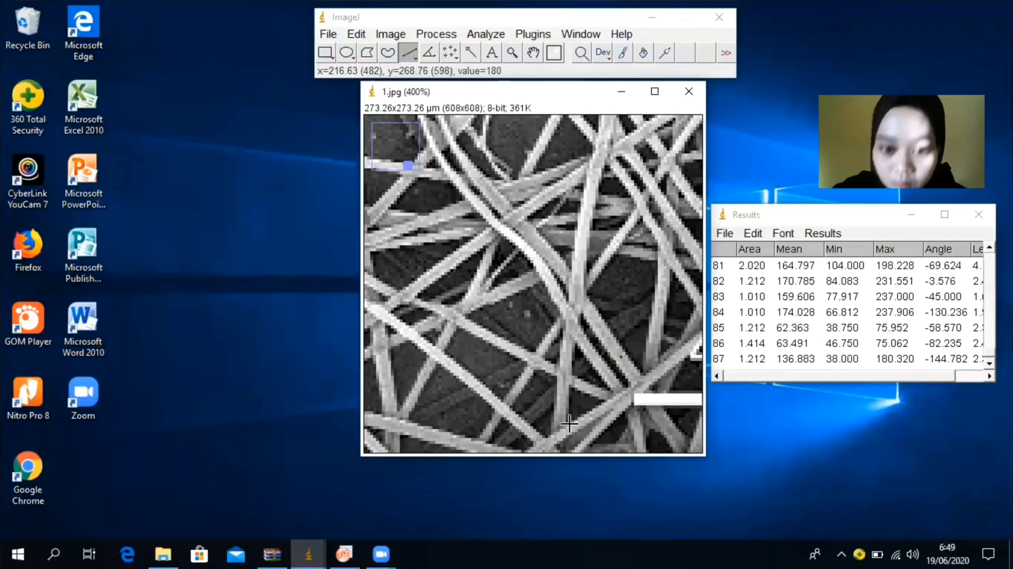
{"action": "left_click_drag", "start_coordinate": [560, 421], "coordinate": [574, 439]}
{"action": "key", "text": "ctrl+m"}
{"action": "left_click_drag", "start_coordinate": [439, 399], "coordinate": [444, 413]}
{"action": "key", "text": "ctrl+m"}
{"action": "left_click_drag", "start_coordinate": [377, 379], "coordinate": [388, 377]}
{"action": "key", "text": "ctrl+m"}
Measure three more fibre widths in the same magnified region, above and to the left of the scale bar.
{"action": "left_click_drag", "start_coordinate": [501, 258], "coordinate": [503, 260]}
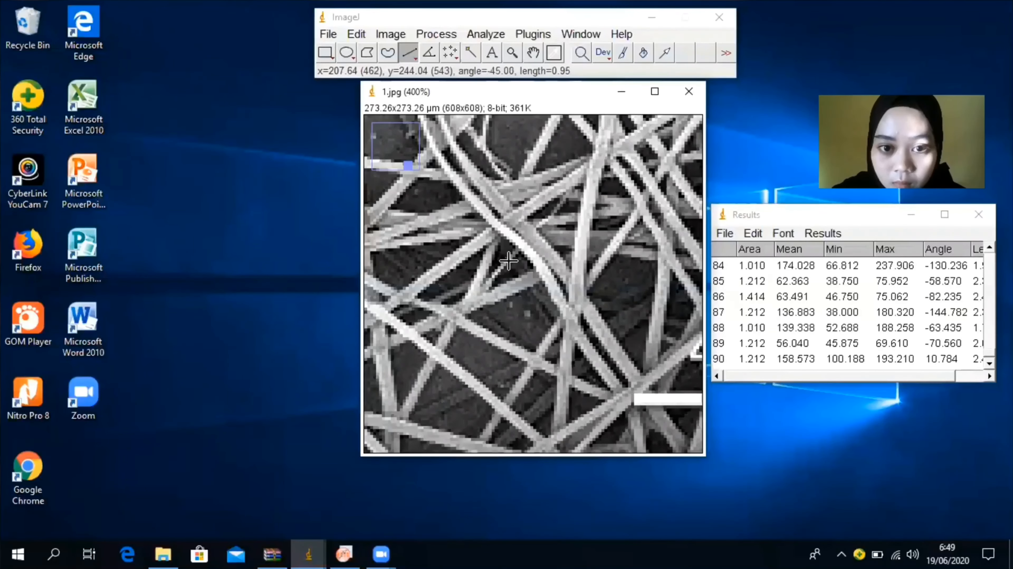
{"action": "key", "text": "ctrl+m"}
{"action": "key", "text": "ctrl+m"}
{"action": "left_click_drag", "start_coordinate": [542, 130], "coordinate": [554, 136]}
{"action": "key", "text": "ctrl+m"}
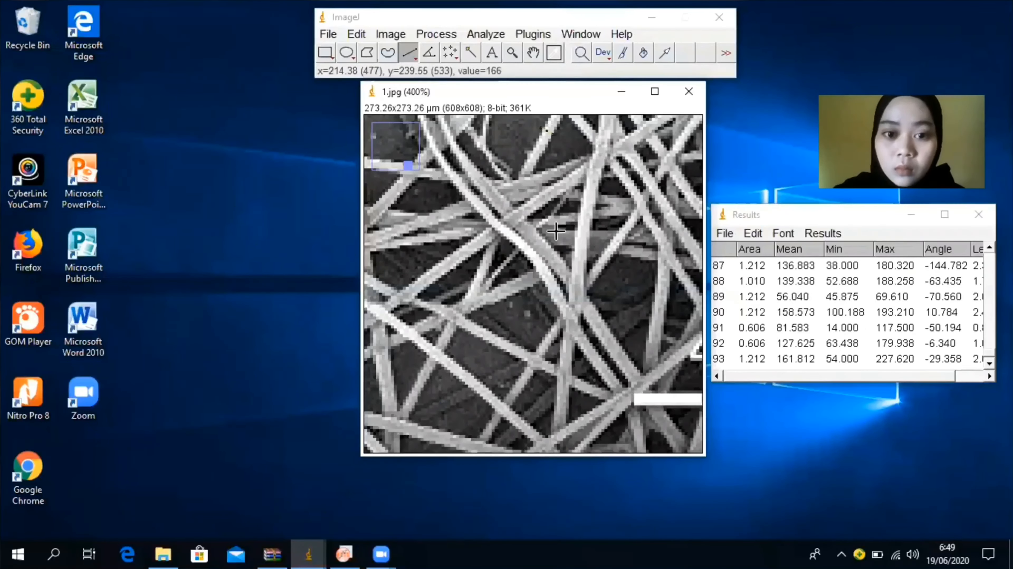
Measure four fibre widths in the image's lower area, slightly left of the middle.
{"action": "scroll", "coordinate": [554, 137], "scroll_direction": "down", "scroll_amount": 3}
{"action": "scroll", "coordinate": [375, 443], "scroll_direction": "up", "scroll_amount": 2}
{"action": "left_click_drag", "start_coordinate": [526, 415], "coordinate": [521, 423]}
{"action": "key", "text": "ctrl+m"}
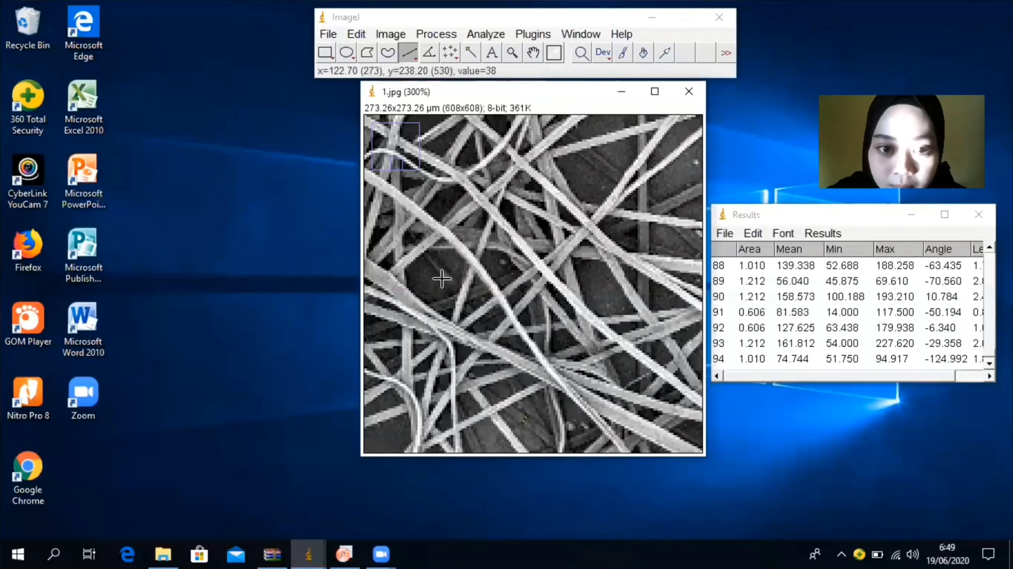
{"action": "left_click_drag", "start_coordinate": [442, 280], "coordinate": [453, 274]}
{"action": "key", "text": "ctrl+m"}
{"action": "left_click_drag", "start_coordinate": [390, 377], "coordinate": [389, 383]}
{"action": "key", "text": "ctrl+m"}
{"action": "left_click_drag", "start_coordinate": [519, 409], "coordinate": [514, 416]}
{"action": "key", "text": "ctrl+m"}
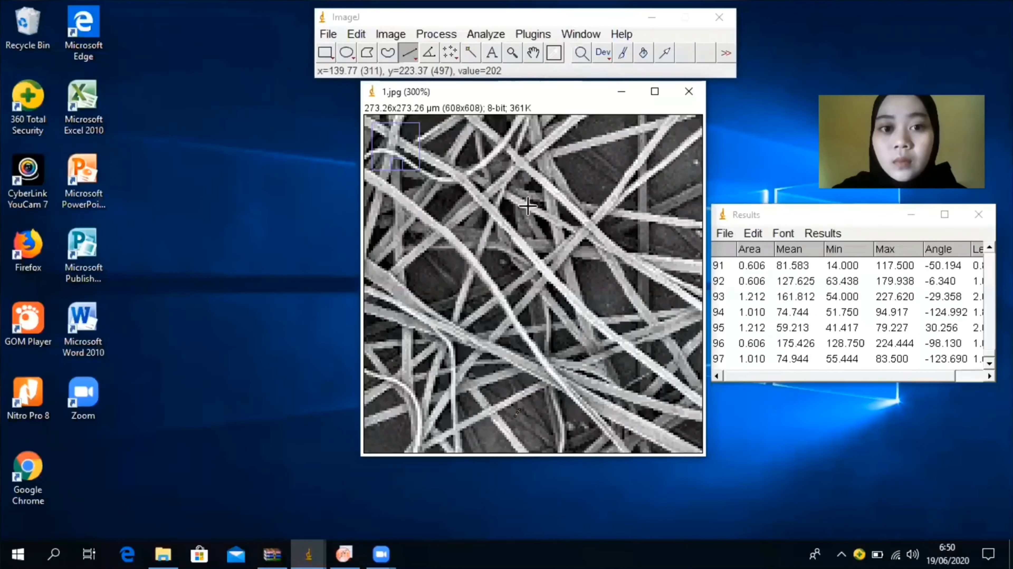
Measure two fibre widths near the image's centre, beside the thick diagonal band.
{"action": "scroll", "coordinate": [525, 208], "scroll_direction": "down", "scroll_amount": 3}
{"action": "scroll", "coordinate": [541, 271], "scroll_direction": "up", "scroll_amount": 3}
{"action": "left_click_drag", "start_coordinate": [570, 237], "coordinate": [574, 245]}
{"action": "key", "text": "ctrl+m"}
{"action": "left_click_drag", "start_coordinate": [461, 344], "coordinate": [461, 354]}
{"action": "key", "text": "ctrl+m"}
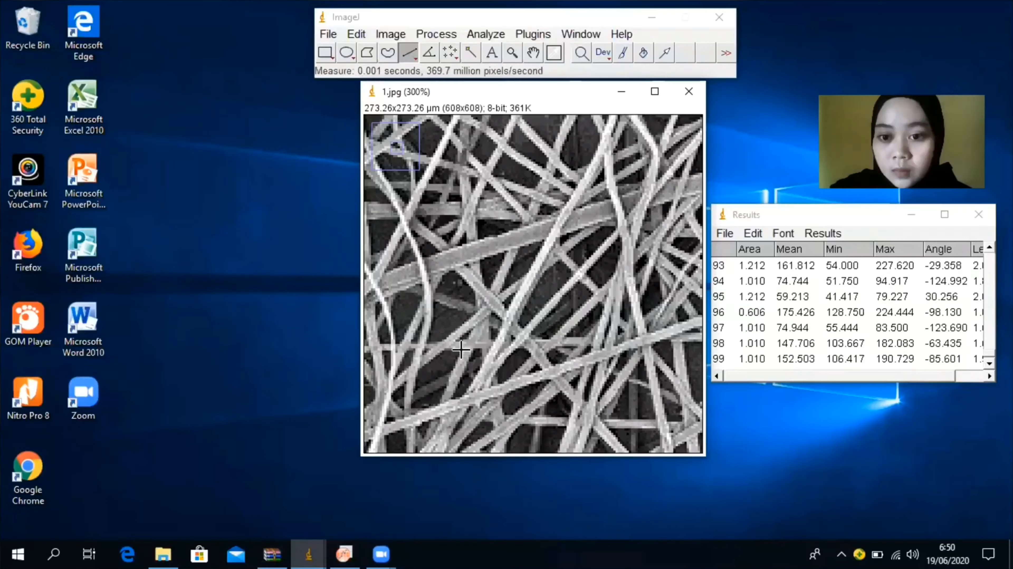
Measure the width of the curved fibre beneath the small loop, below the image's centre.
{"action": "scroll", "coordinate": [529, 417], "scroll_direction": "up", "scroll_amount": 2}
{"action": "scroll", "coordinate": [522, 329], "scroll_direction": "down", "scroll_amount": 2}
{"action": "scroll", "coordinate": [482, 351], "scroll_direction": "up", "scroll_amount": 1}
{"action": "scroll", "coordinate": [482, 351], "scroll_direction": "down", "scroll_amount": 1}
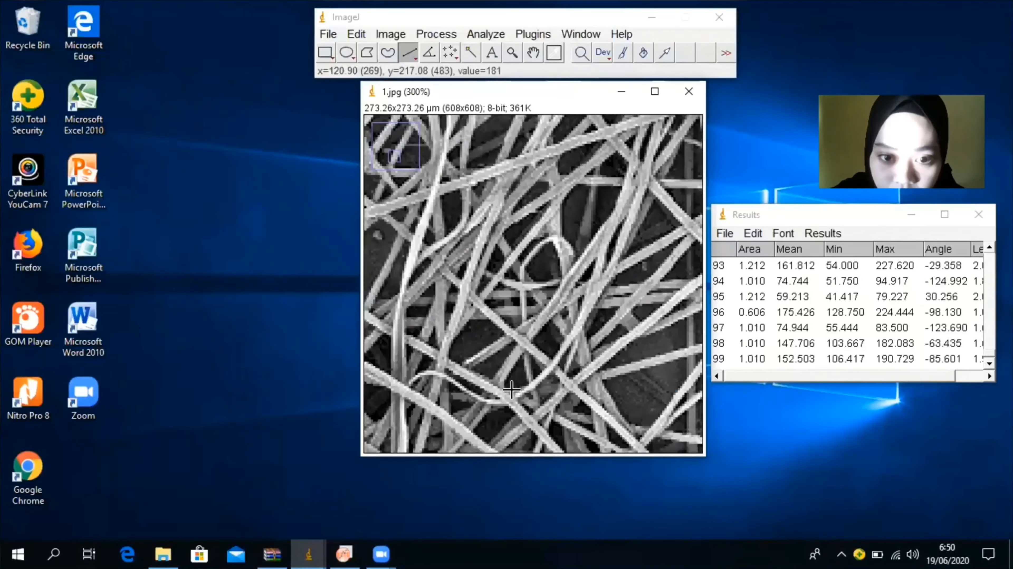
{"action": "left_click_drag", "start_coordinate": [532, 380], "coordinate": [537, 385]}
{"action": "key", "text": "ctrl+m"}
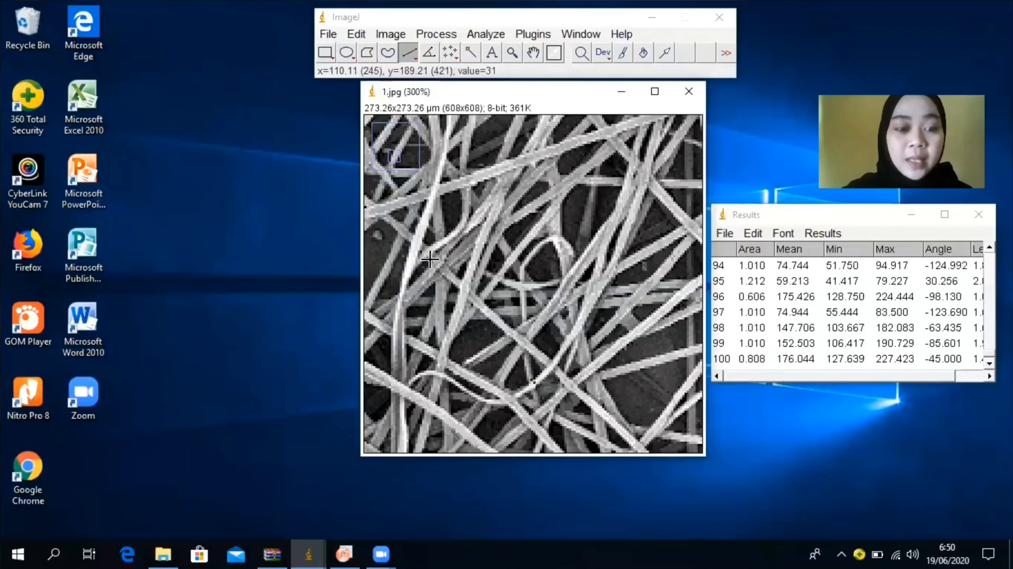
Save the measurement table as Results in the Nano Teknologi folder and open the saved file in Excel.
{"action": "scroll", "coordinate": [430, 260], "scroll_direction": "down", "scroll_amount": 3}
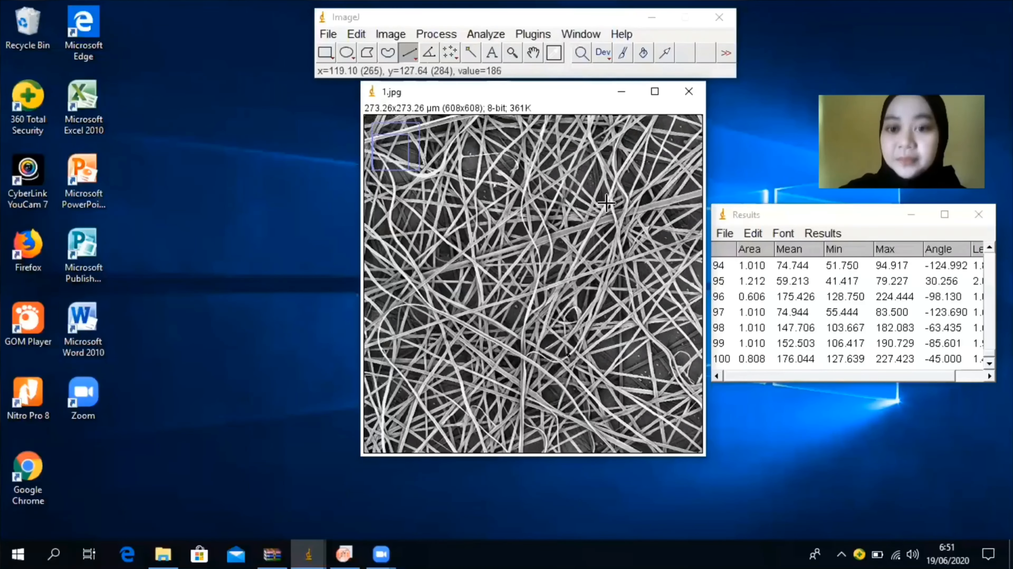
{"action": "left_click", "coordinate": [724, 233]}
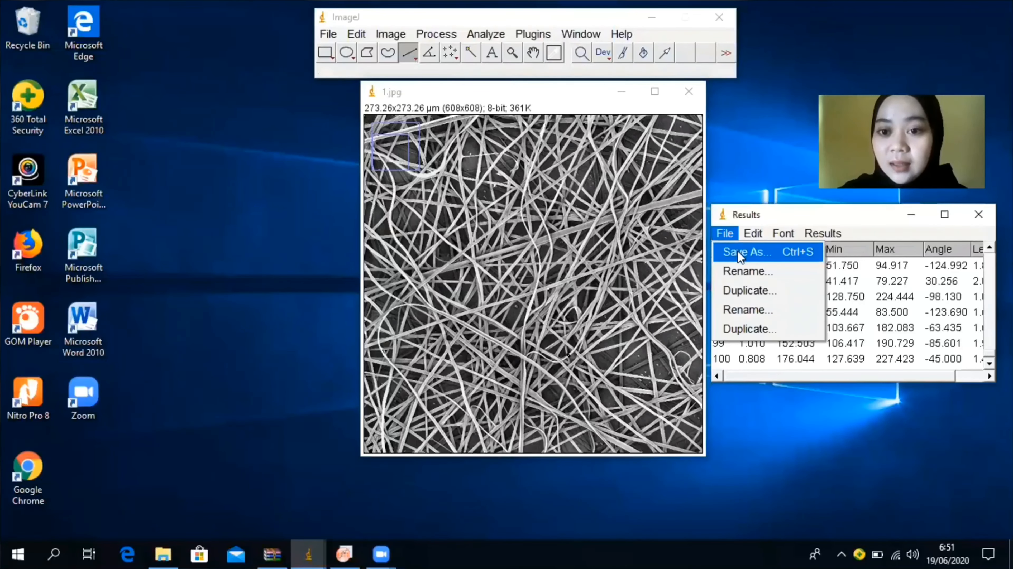
{"action": "left_click", "coordinate": [739, 254]}
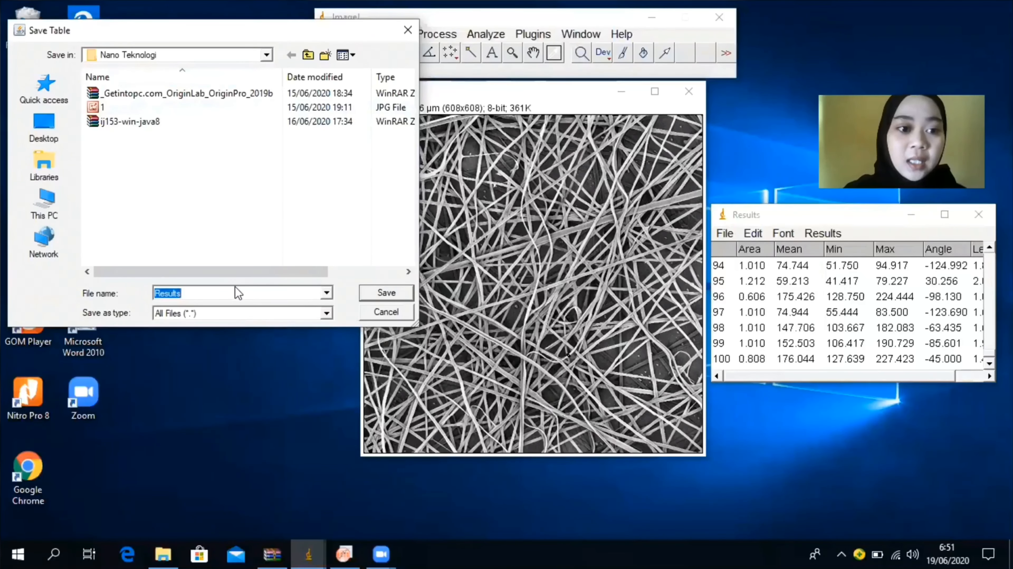
{"action": "left_click", "coordinate": [381, 293]}
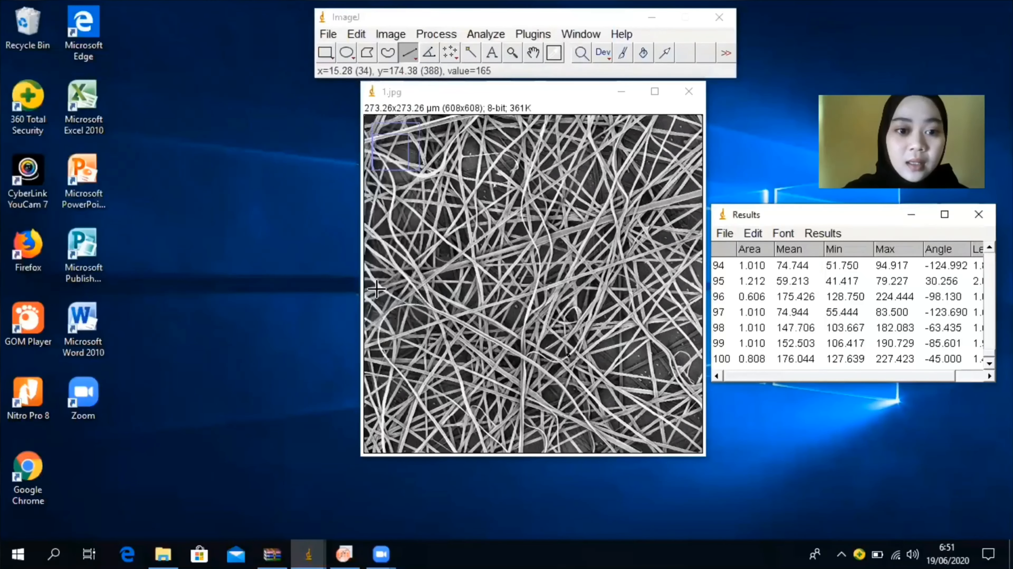
{"action": "left_click", "coordinate": [163, 553]}
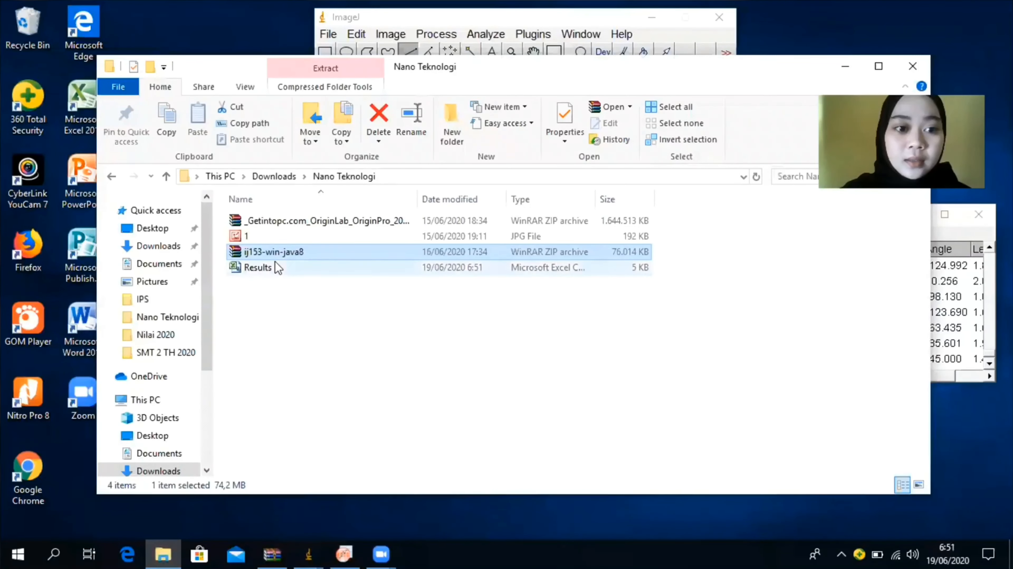
{"action": "left_click", "coordinate": [258, 268]}
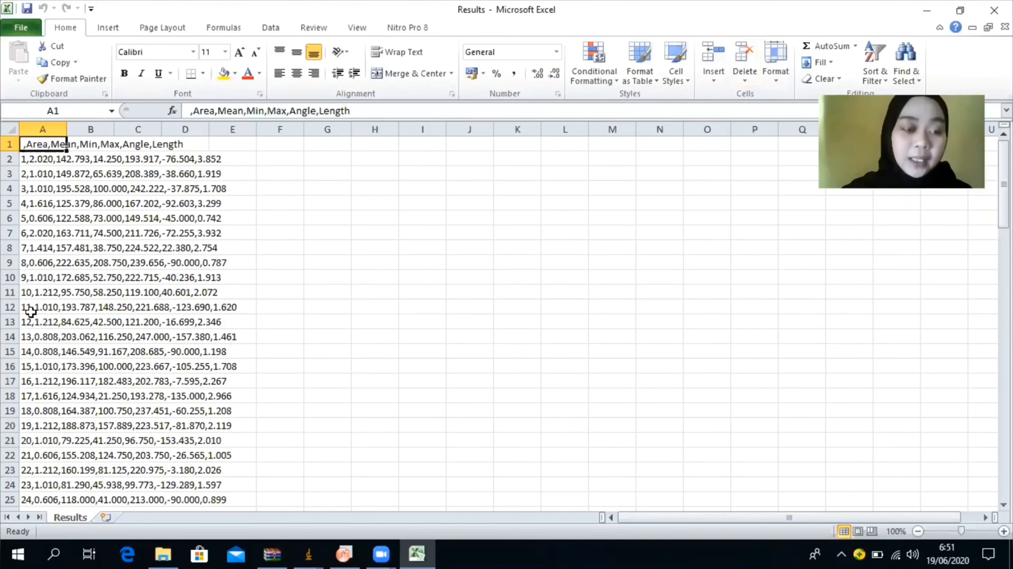
Split the text in A1:A101 into separate columns, delimited by commas, with the General data format.
{"action": "left_click_drag", "start_coordinate": [41, 144], "coordinate": [36, 489]}
{"action": "left_click", "coordinate": [271, 27]}
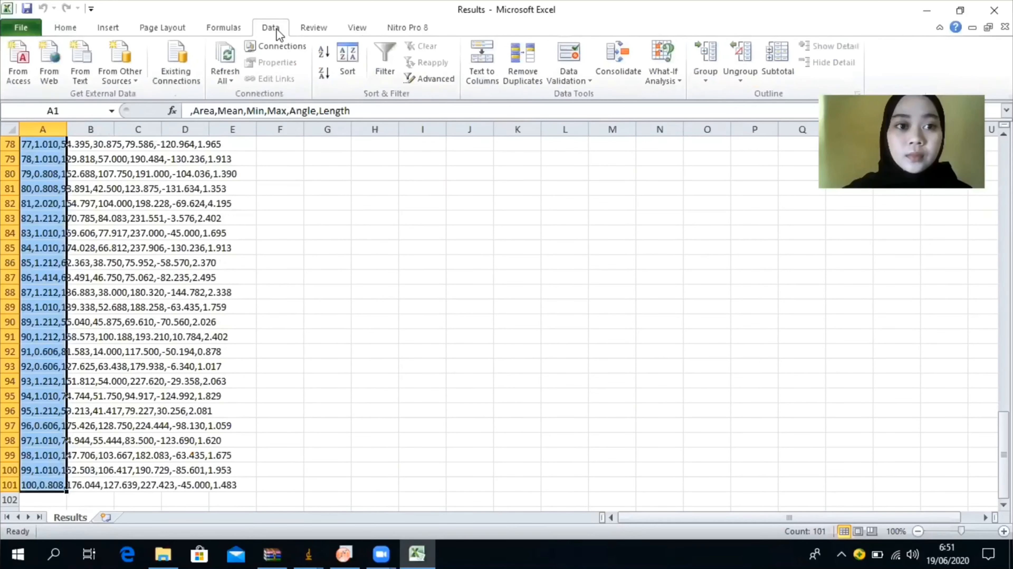
{"action": "left_click", "coordinate": [494, 78]}
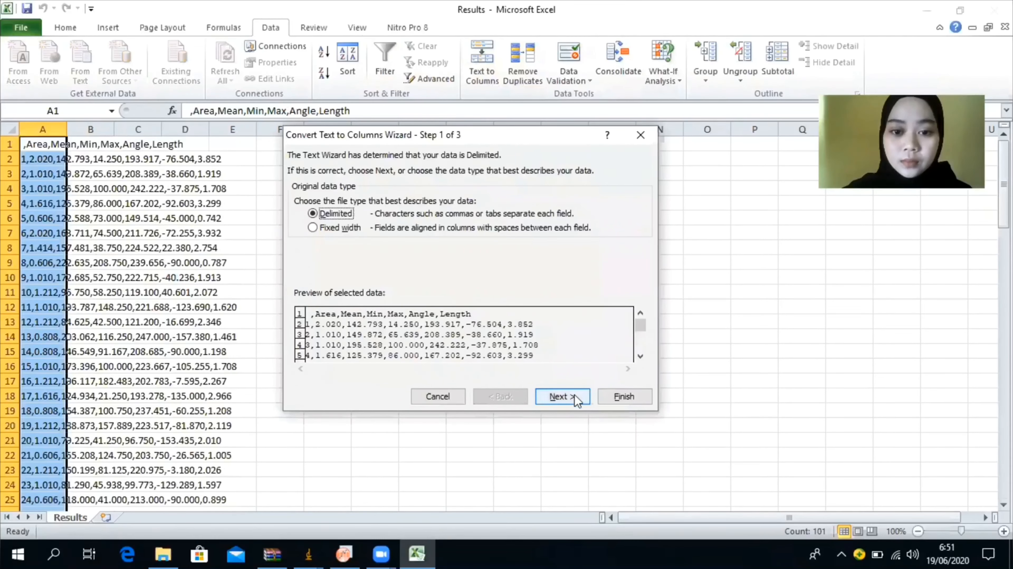
{"action": "left_click", "coordinate": [562, 397]}
{"action": "left_click", "coordinate": [300, 226]}
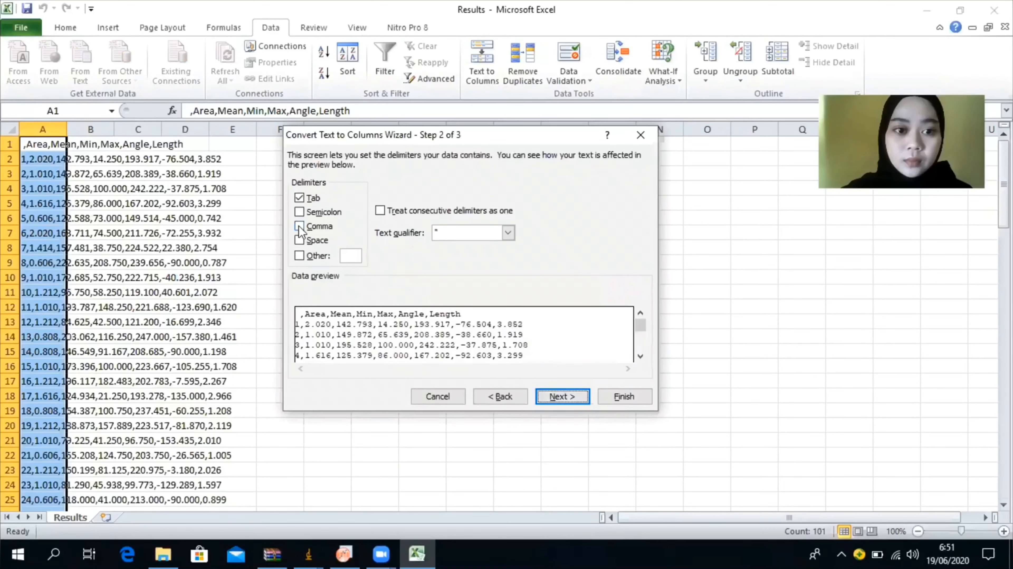
{"action": "left_click", "coordinate": [561, 396]}
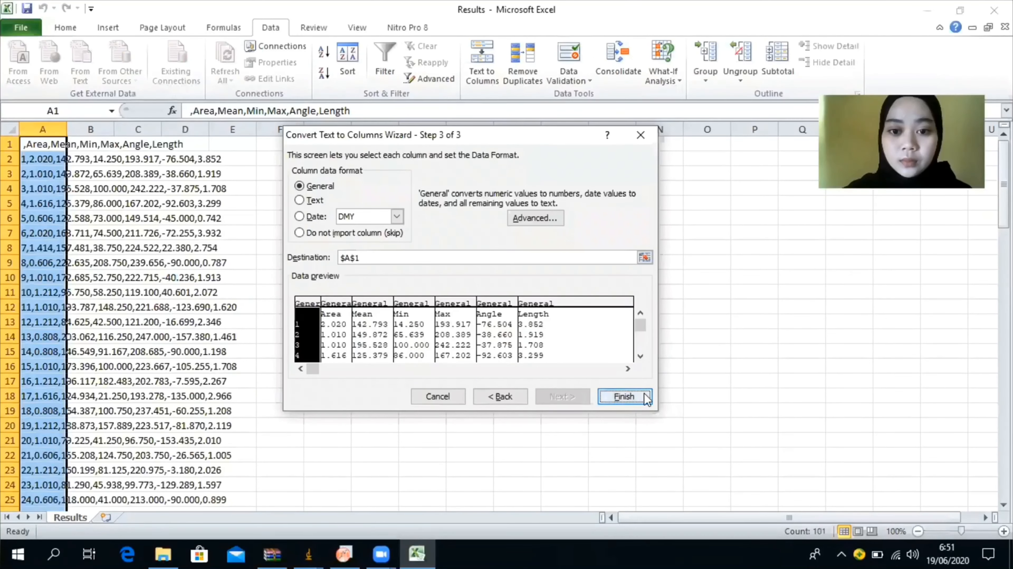
{"action": "left_click", "coordinate": [641, 396]}
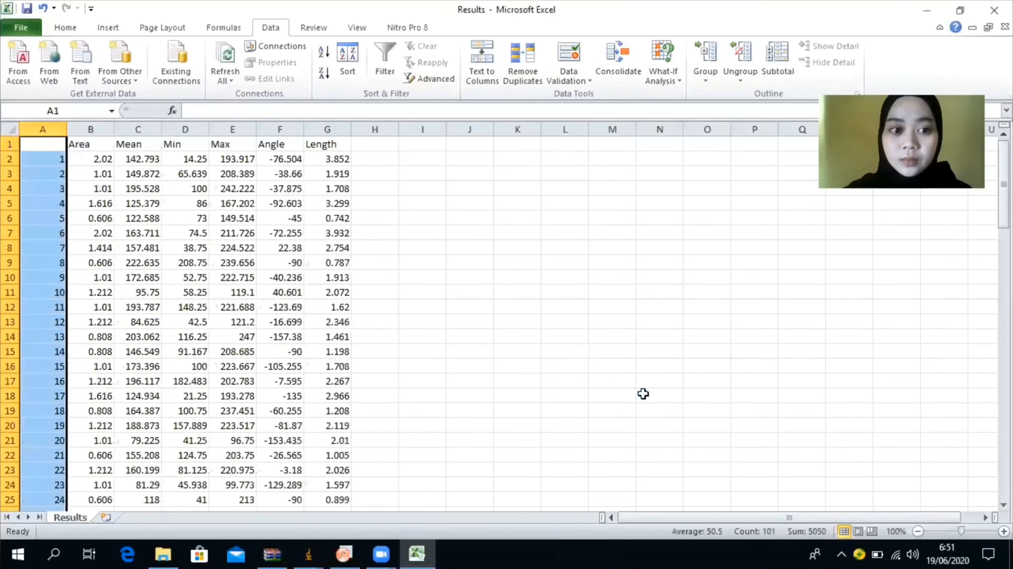
Centre the contents of the table A1:G101 and apply borders to all its cells.
{"action": "left_click", "coordinate": [96, 145]}
{"action": "left_click_drag", "start_coordinate": [55, 143], "coordinate": [349, 429]}
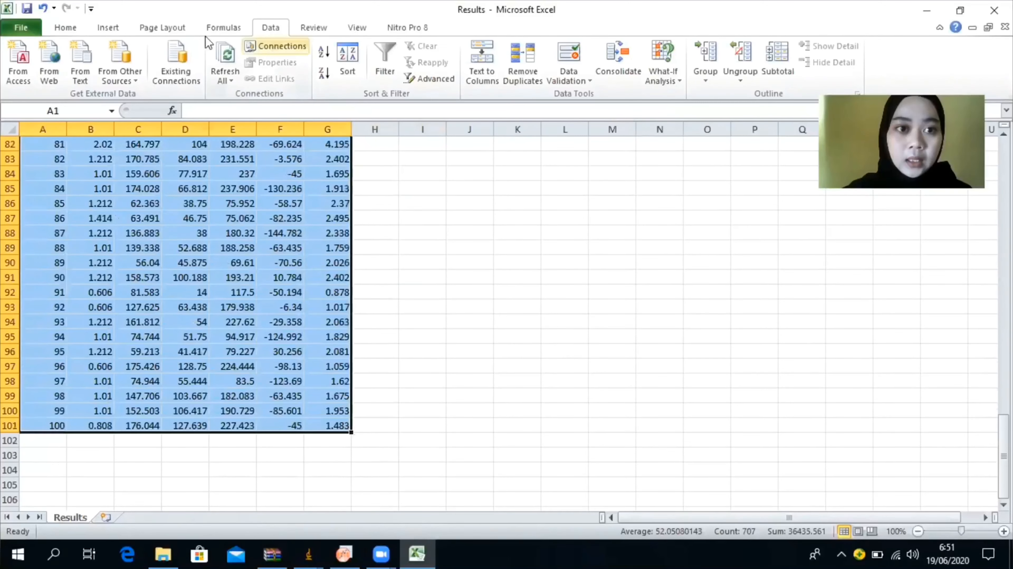
{"action": "left_click", "coordinate": [65, 28]}
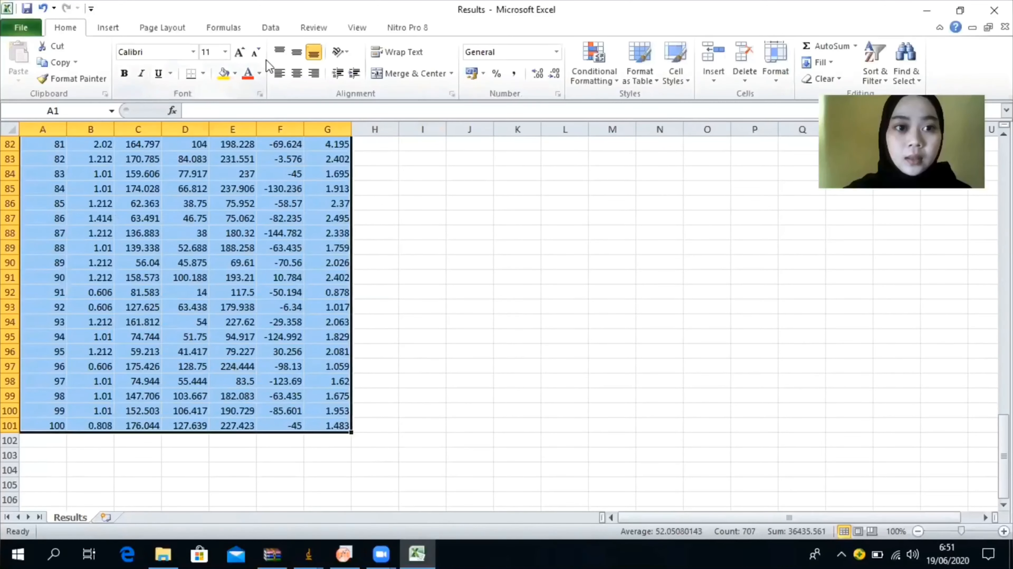
{"action": "left_click", "coordinate": [297, 74]}
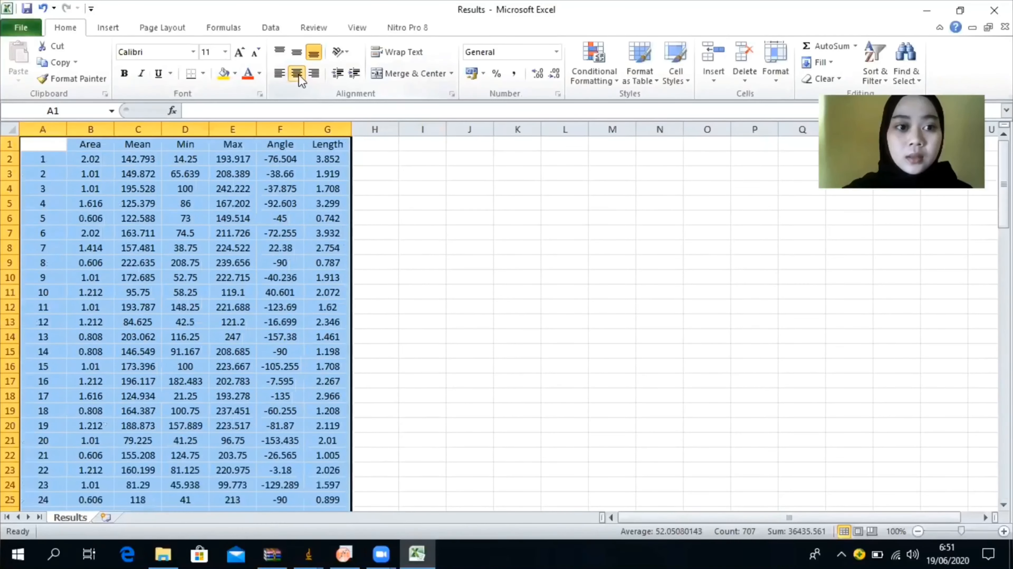
{"action": "left_click", "coordinate": [203, 74]}
{"action": "left_click", "coordinate": [212, 191]}
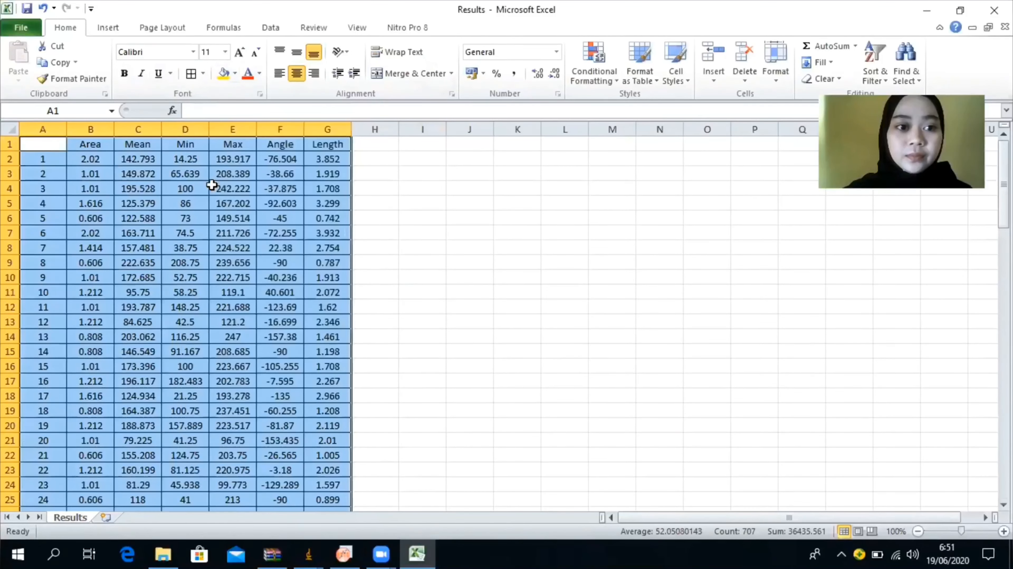
{"action": "left_click", "coordinate": [746, 334]}
Add the label "rata rata length" in row 102 below the table and merge and centre it across A102:F102.
{"action": "left_click_drag", "start_coordinate": [1003, 184], "coordinate": [1003, 455]}
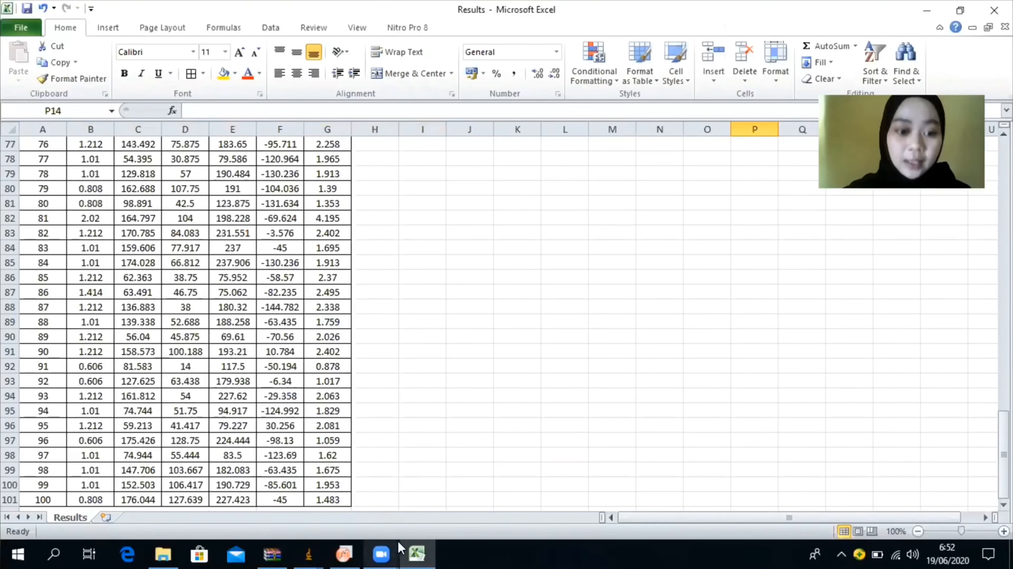
{"action": "left_click", "coordinate": [368, 506]}
{"action": "key", "text": "Down"}
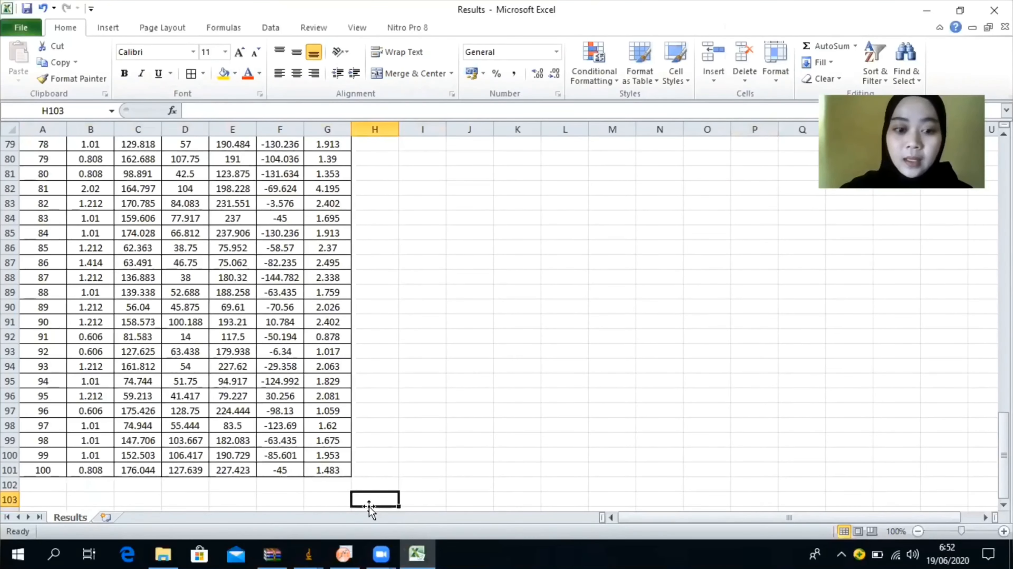
{"action": "left_click", "coordinate": [179, 486]}
{"action": "type", "text": "rata"}
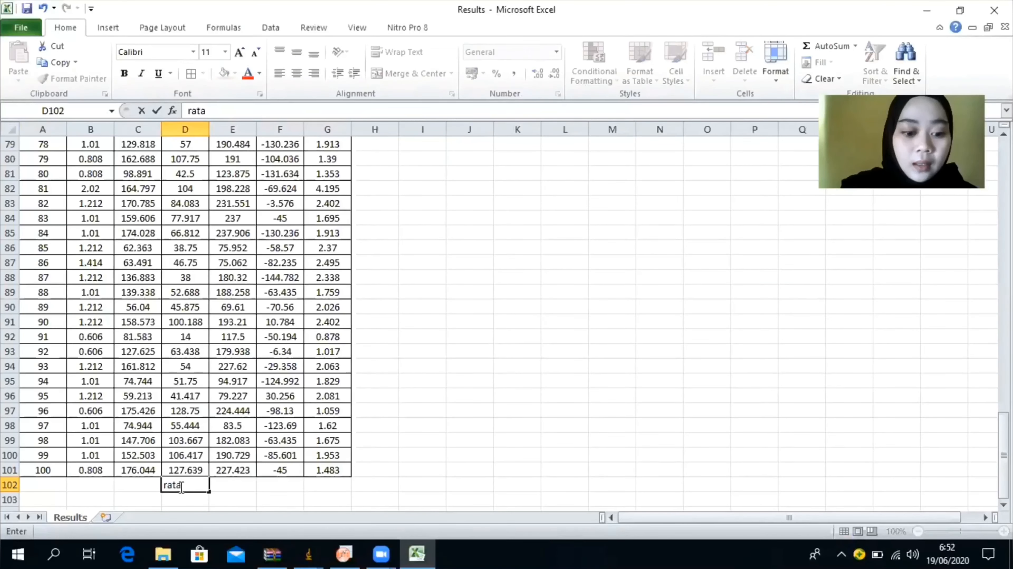
{"action": "type", "text": " rata"}
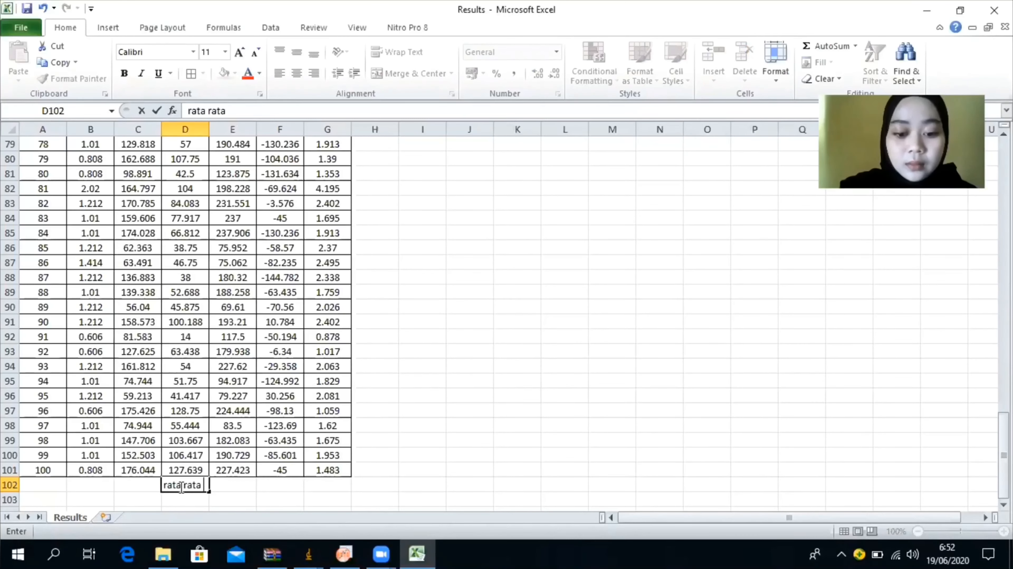
{"action": "type", "text": " lenght"}
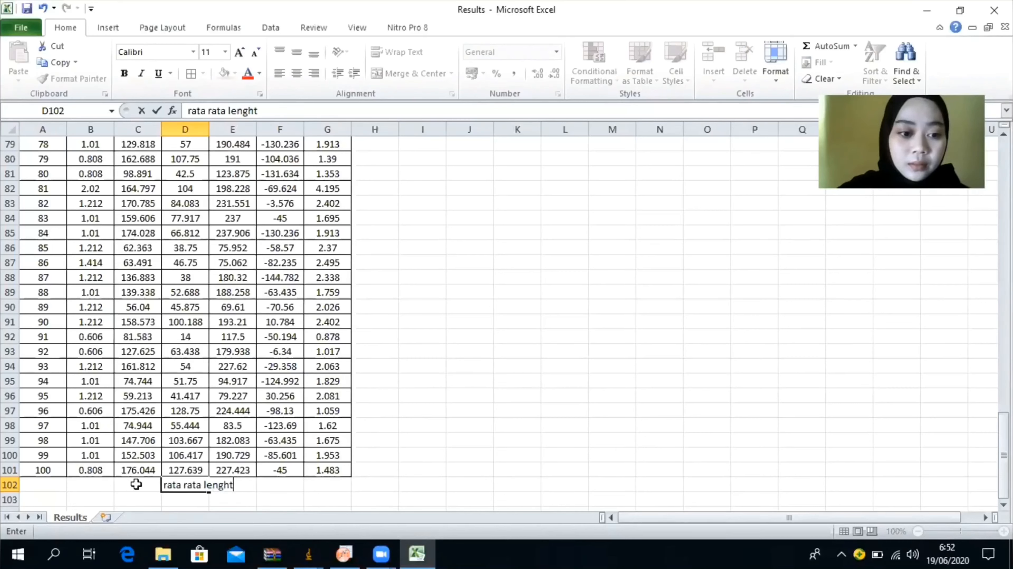
{"action": "key", "text": "BackSpace"}
{"action": "key", "text": "BackSpace"}
{"action": "type", "text": "th"}
{"action": "left_click_drag", "start_coordinate": [37, 487], "coordinate": [270, 486]}
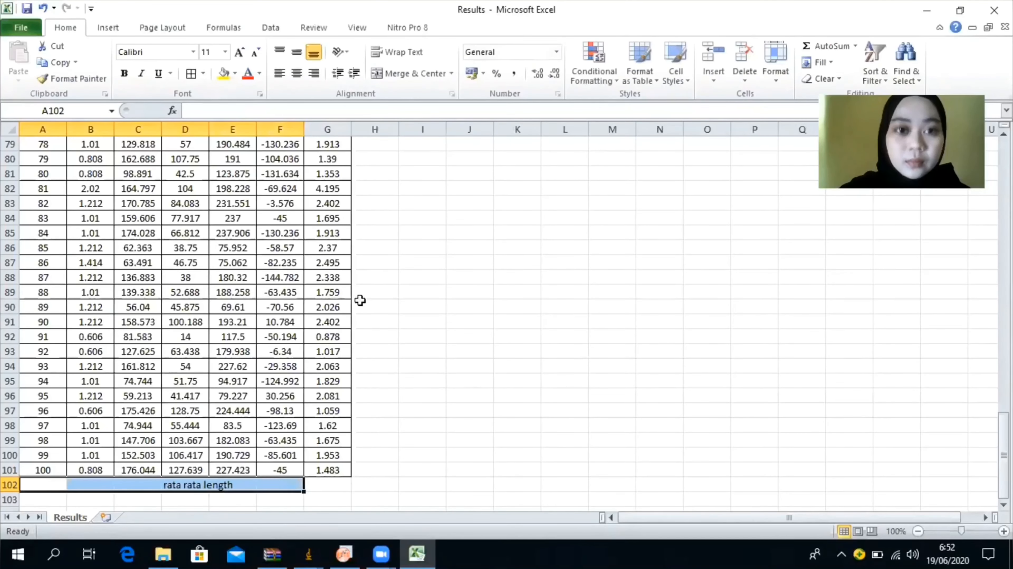
{"action": "left_click", "coordinate": [412, 73]}
Calculate the average of the Length values G2:G101 in cell G102 with the AVERAGE function.
{"action": "left_click", "coordinate": [335, 485]}
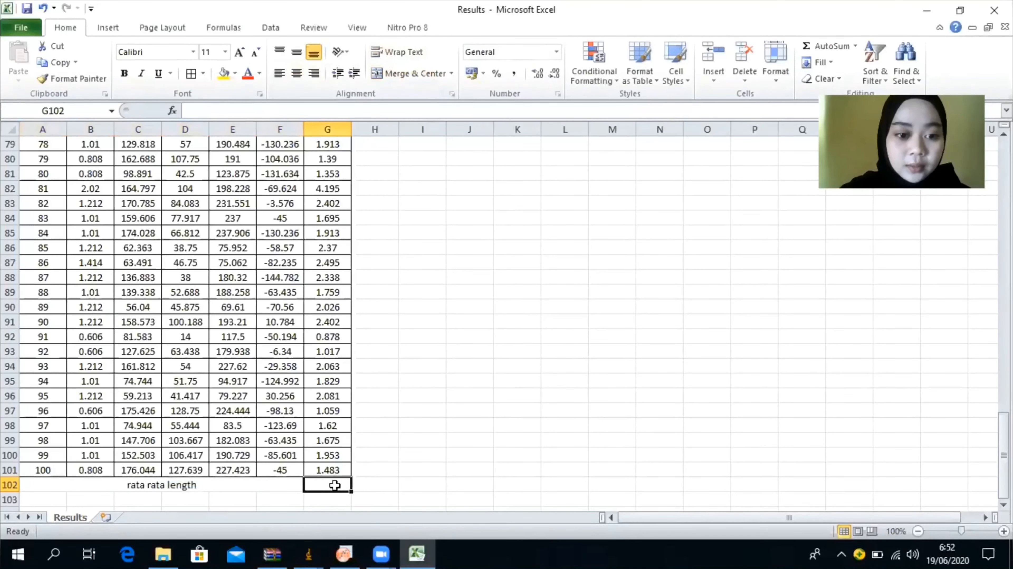
{"action": "type", "text": "="}
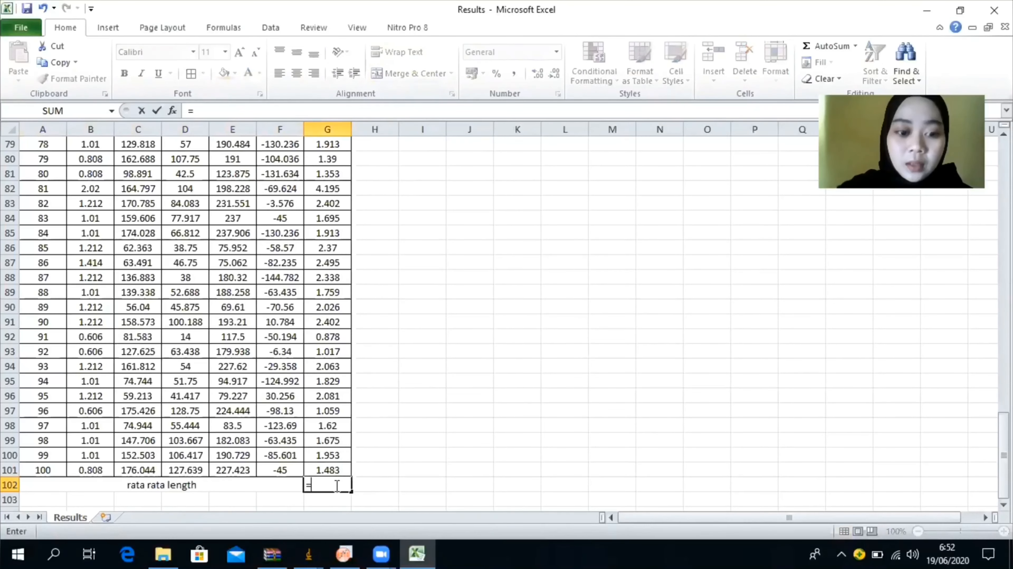
{"action": "type", "text": "aver"}
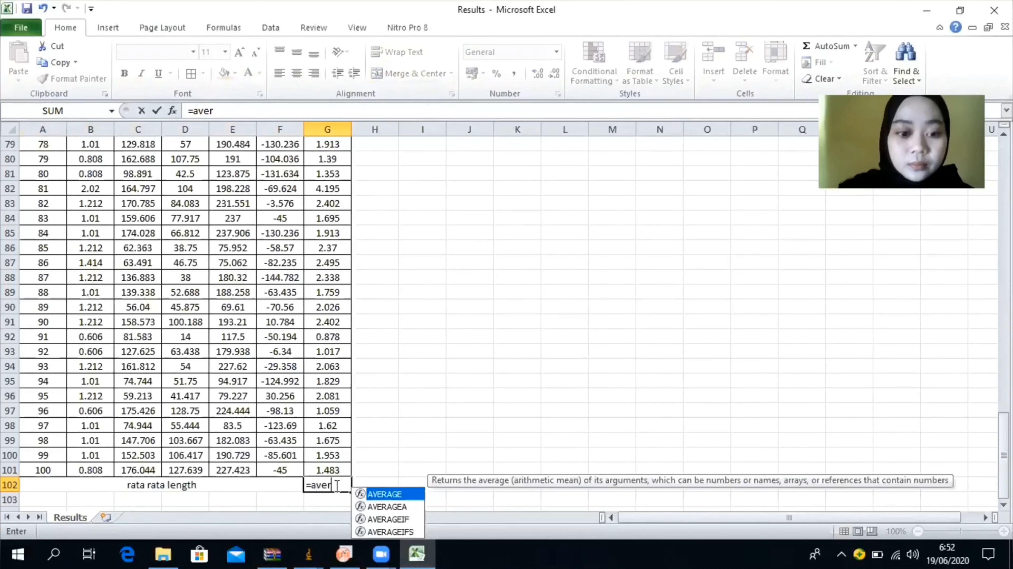
{"action": "type", "text": "age"}
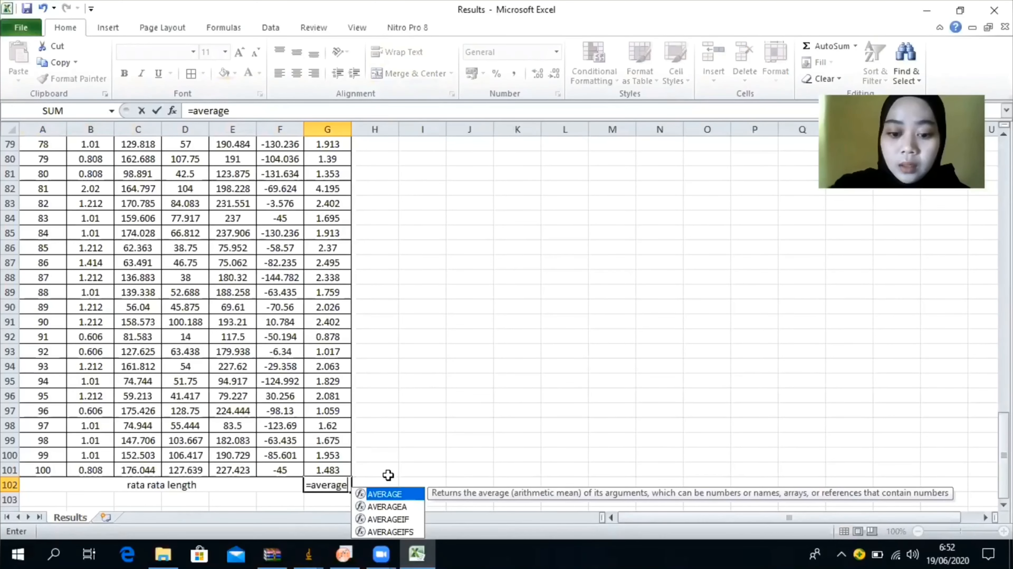
{"action": "type", "text": "("}
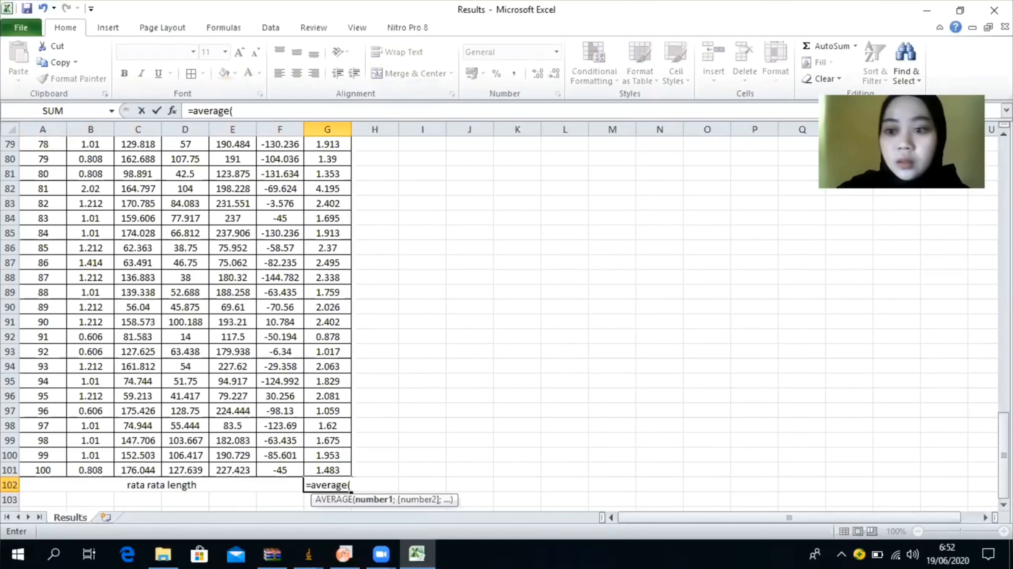
{"action": "left_click_drag", "start_coordinate": [1003, 454], "coordinate": [1003, 183]}
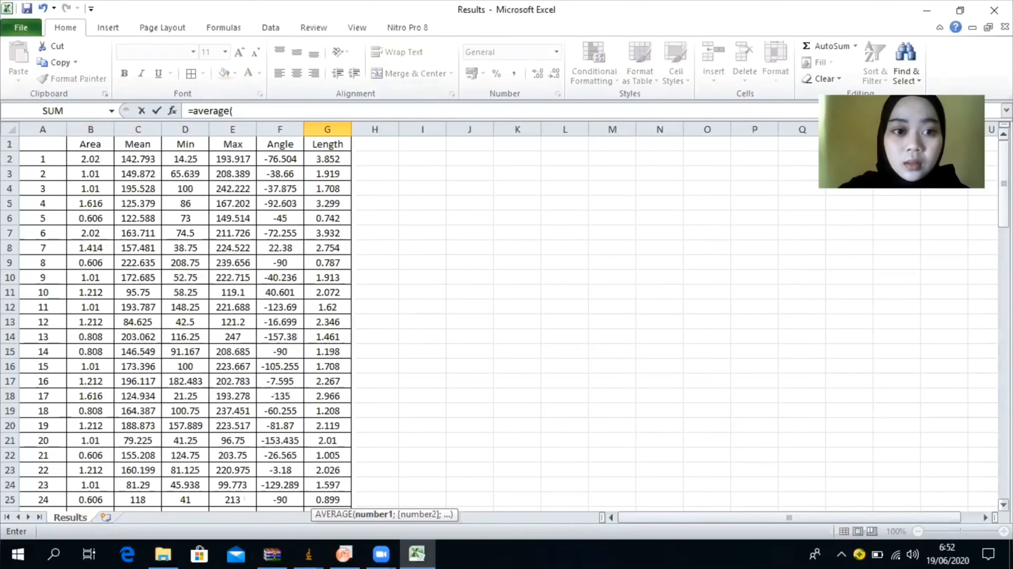
{"action": "left_click_drag", "start_coordinate": [327, 159], "coordinate": [327, 470]}
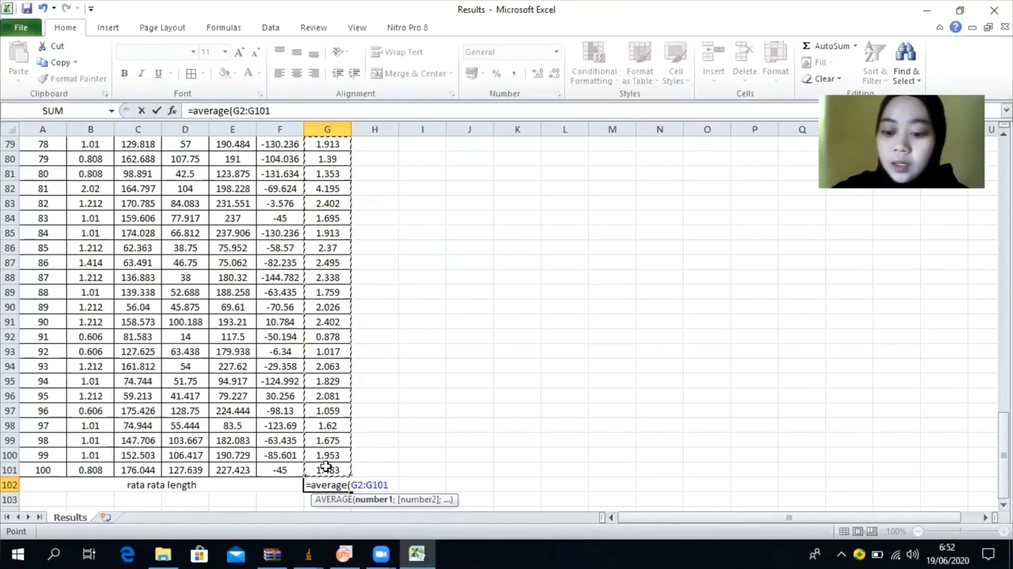
{"action": "type", "text": ")"}
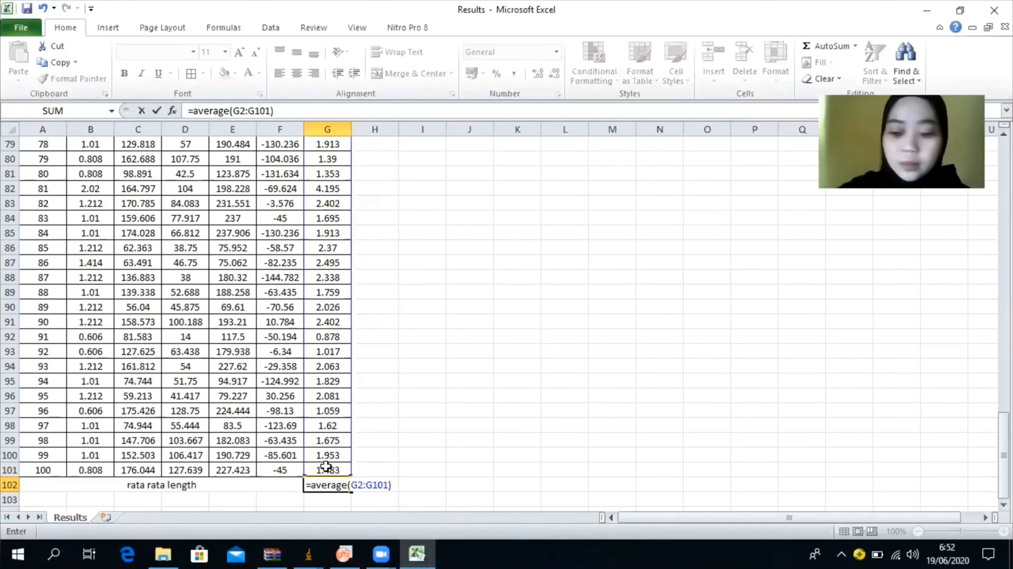
{"action": "key", "text": "Return"}
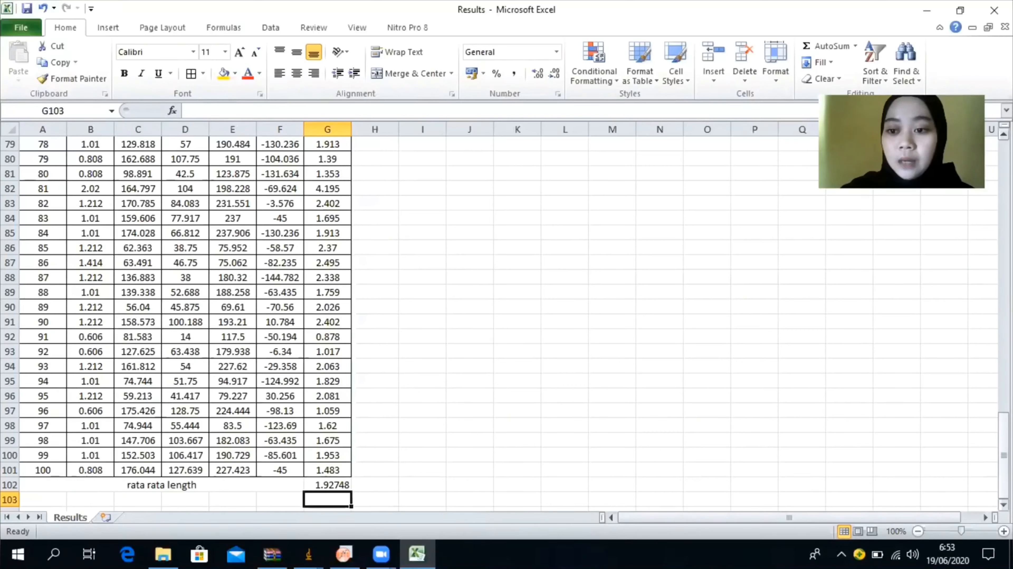
Copy the Length values G2:G101 and paste them into column A(X) of Book1 in OriginPro, starting at row 1.
{"action": "left_click_drag", "start_coordinate": [1003, 456], "coordinate": [1003, 179]}
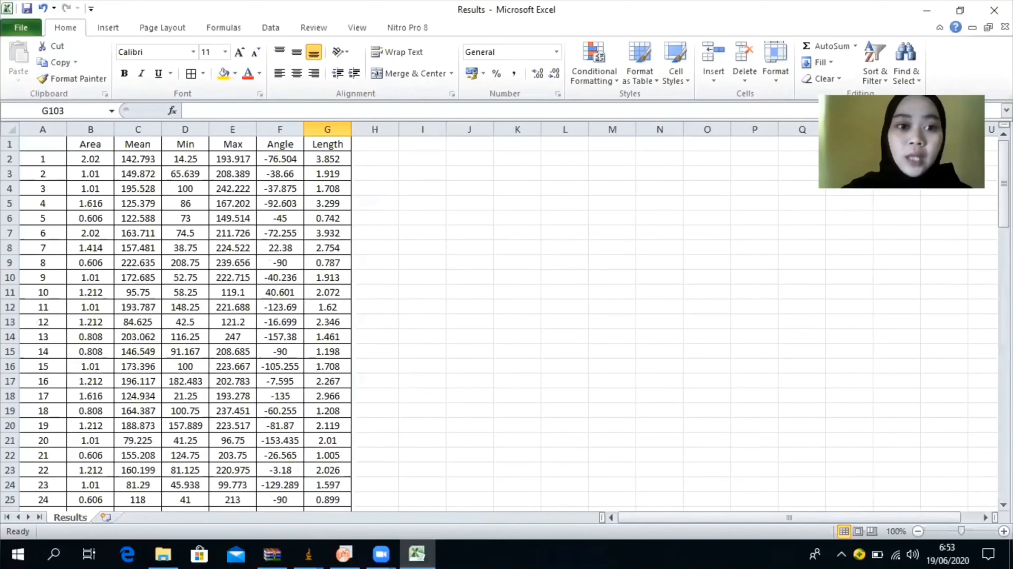
{"action": "left_click", "coordinate": [327, 157]}
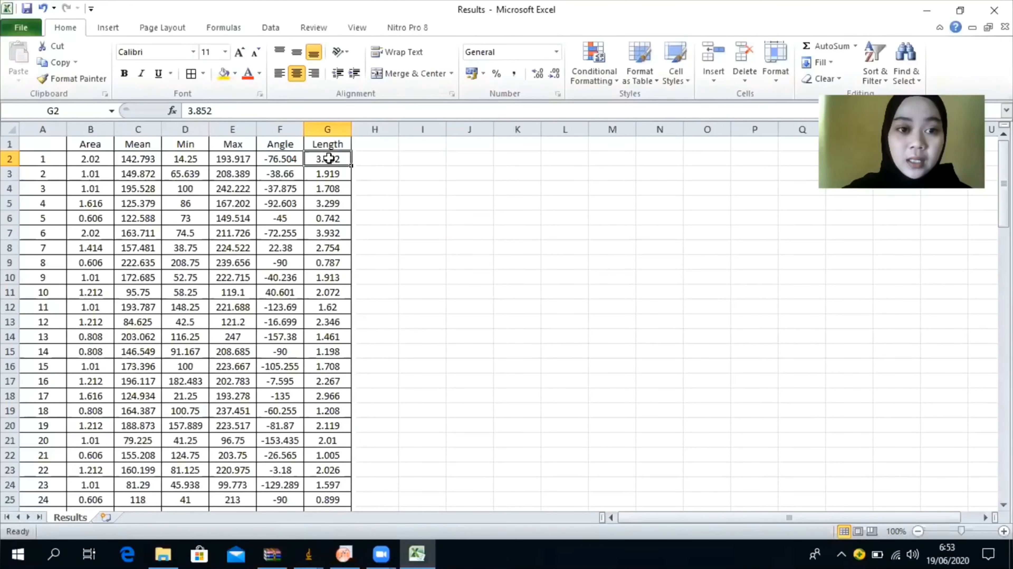
{"action": "left_click_drag", "start_coordinate": [328, 158], "coordinate": [328, 472]}
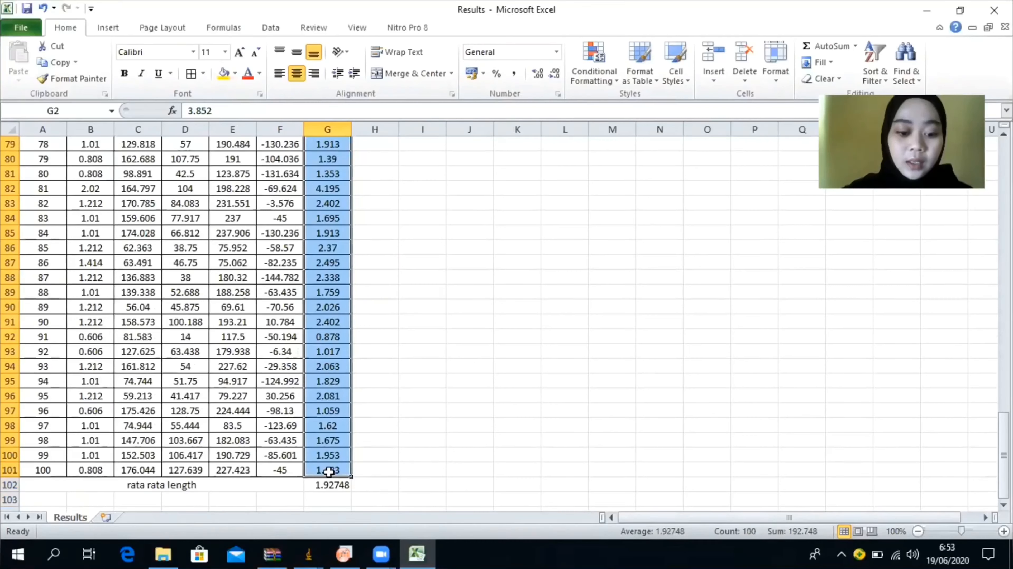
{"action": "right_click", "coordinate": [329, 472]}
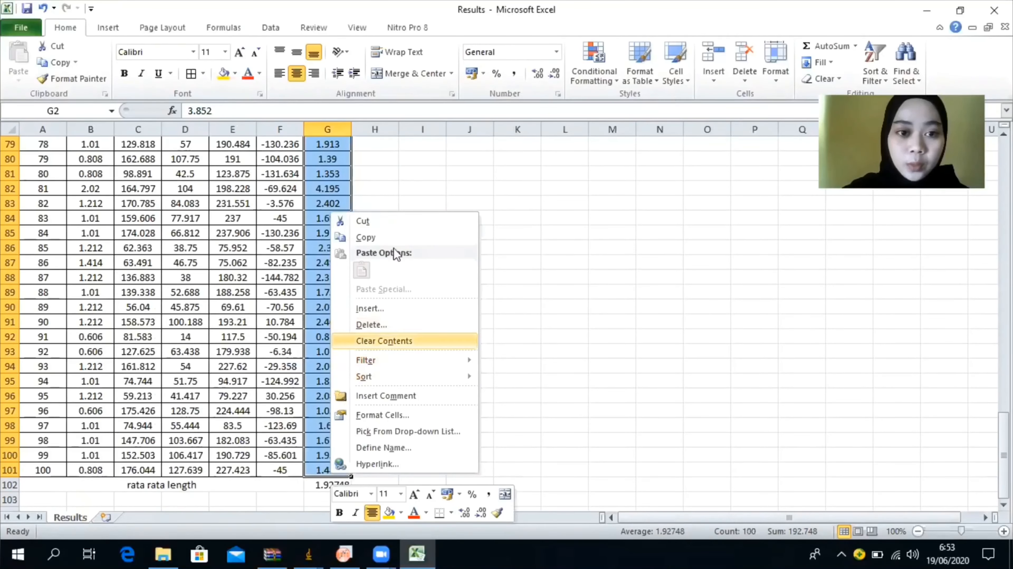
{"action": "left_click", "coordinate": [395, 239]}
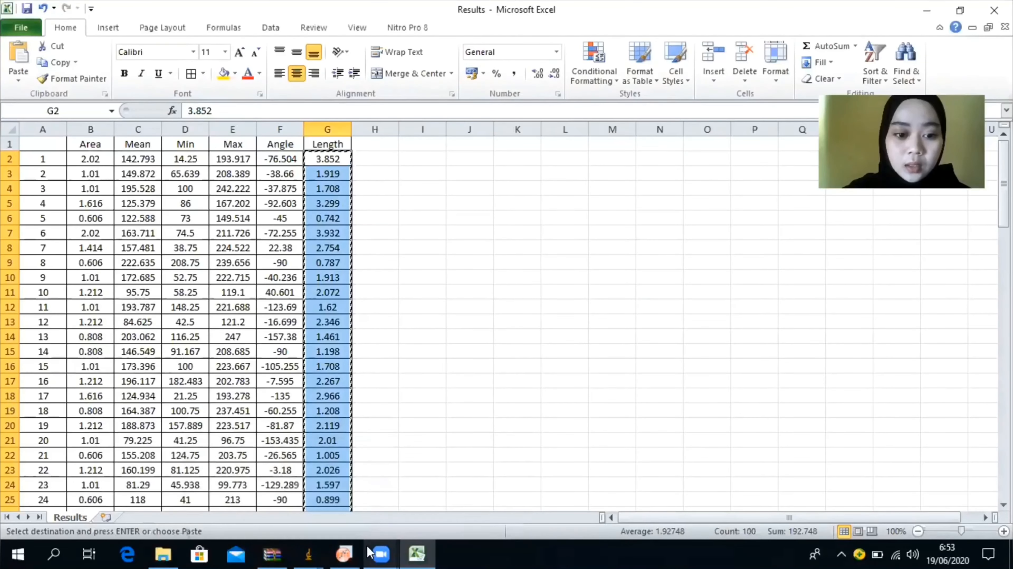
{"action": "left_click", "coordinate": [343, 554]}
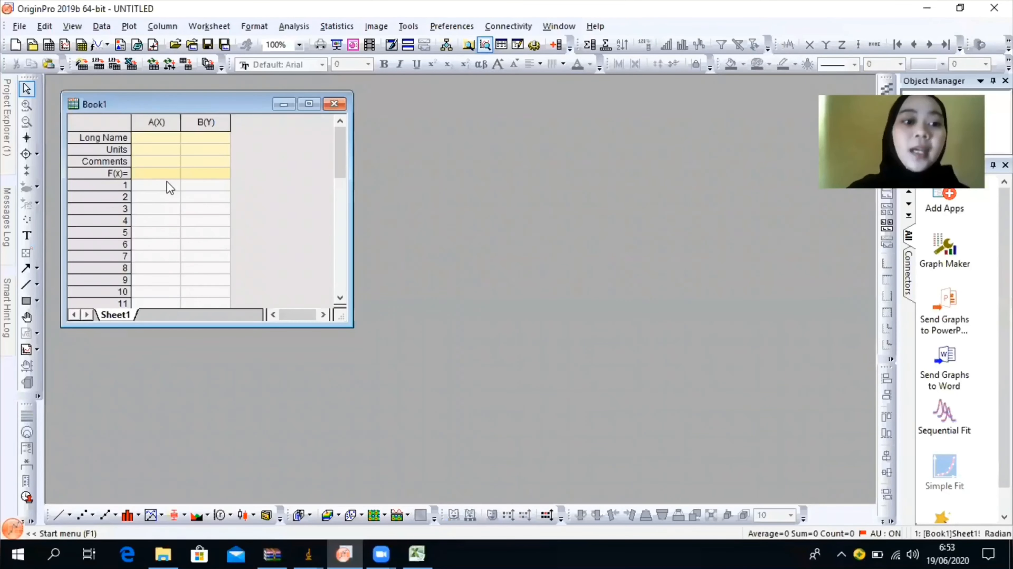
{"action": "left_click", "coordinate": [161, 184]}
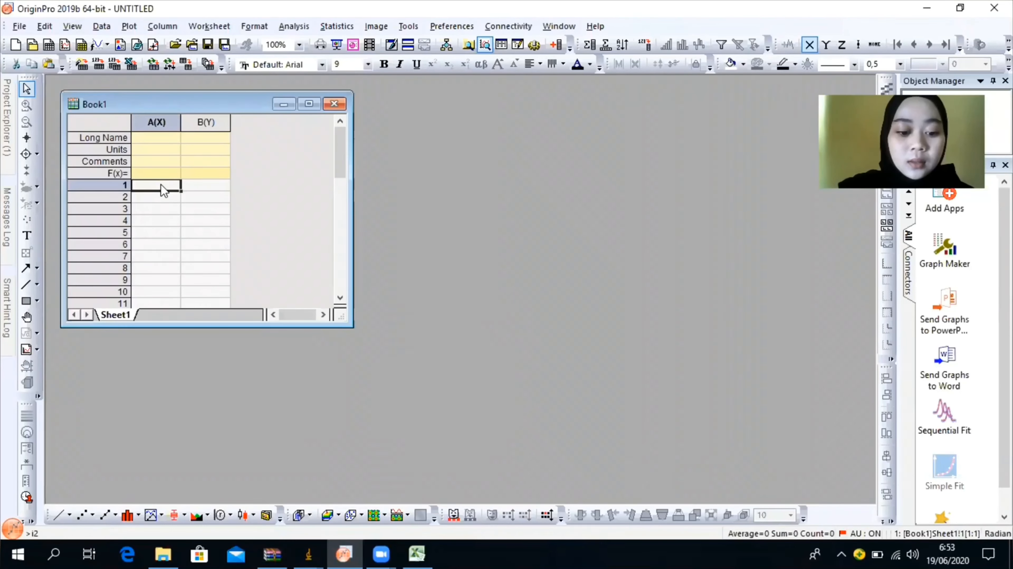
{"action": "key", "text": "ctrl+v"}
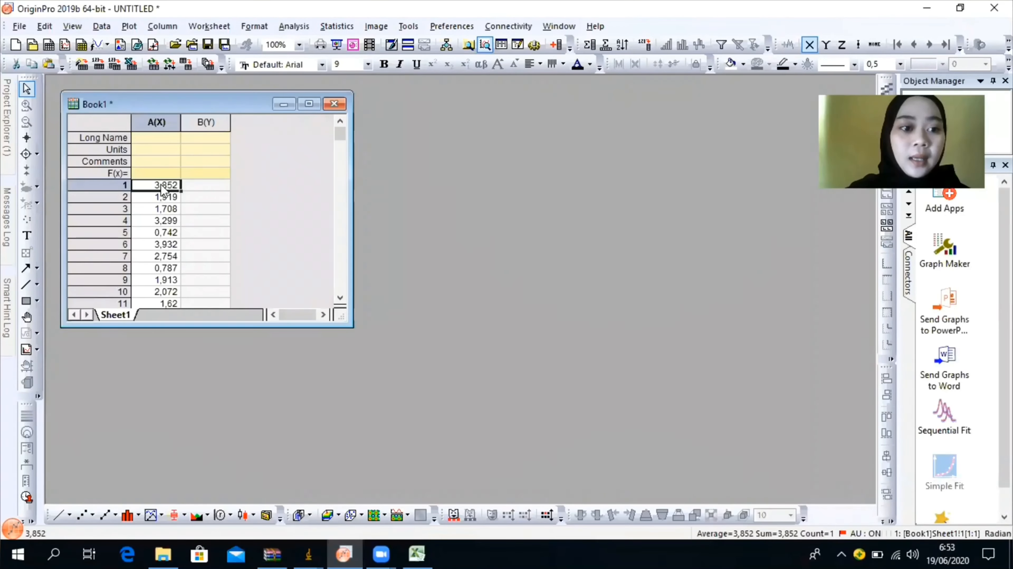
Plot column A(X) as a statistical histogram and place the graph window beside the Book1 worksheet.
{"action": "left_click", "coordinate": [152, 122]}
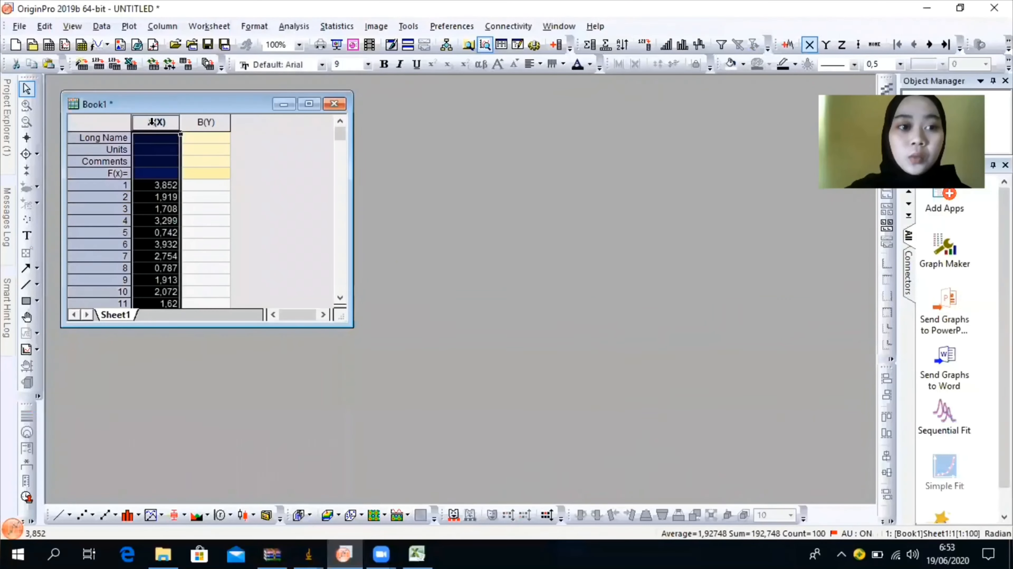
{"action": "left_click", "coordinate": [129, 28]}
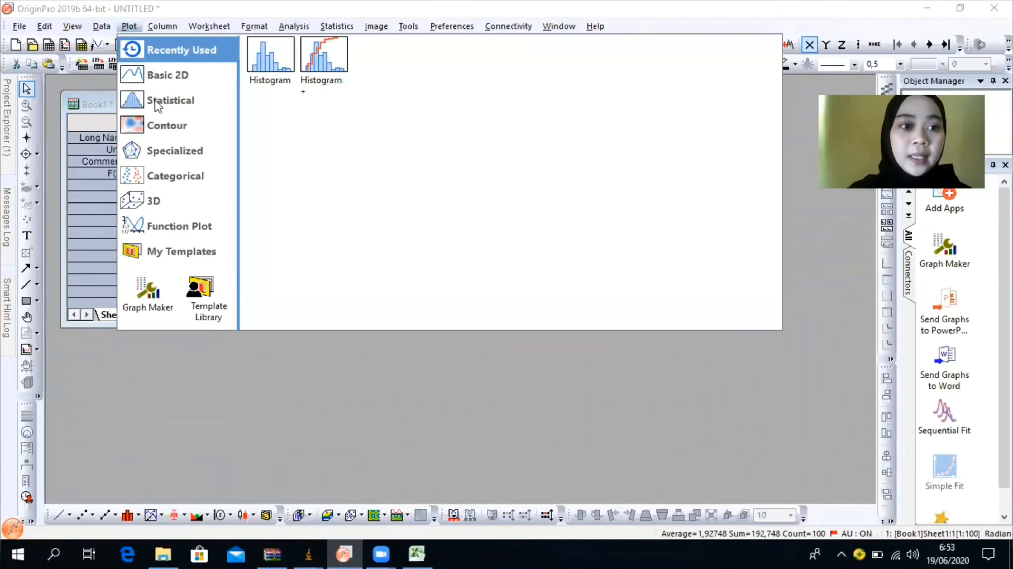
{"action": "mouse_move", "coordinate": [158, 107]}
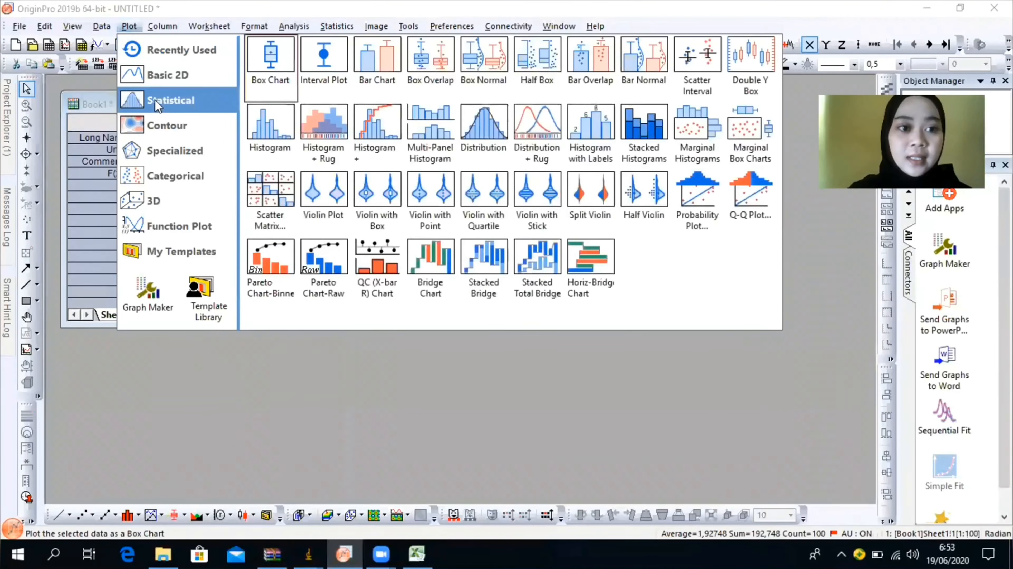
{"action": "left_click", "coordinate": [271, 129]}
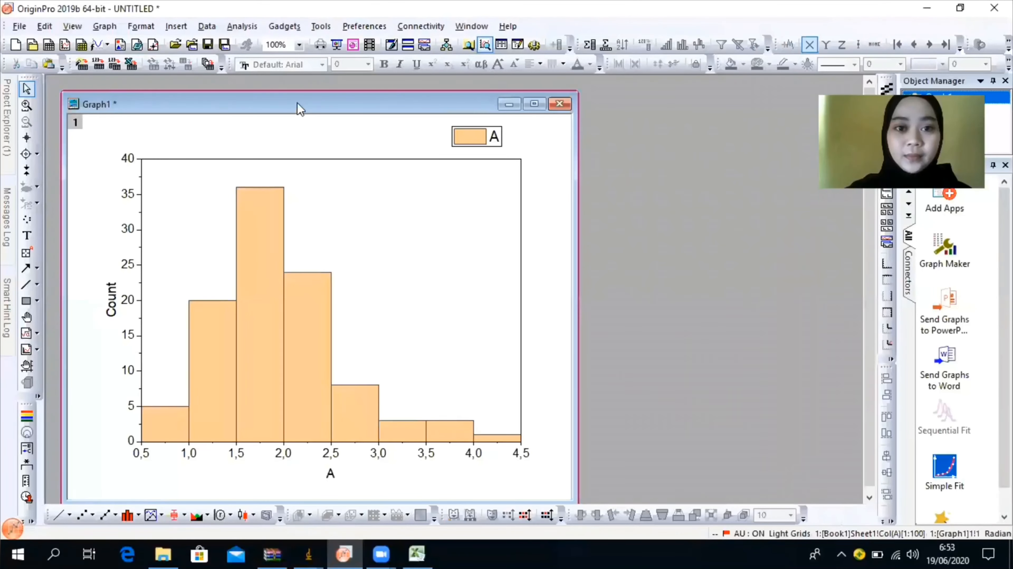
{"action": "left_click_drag", "start_coordinate": [307, 108], "coordinate": [590, 88]}
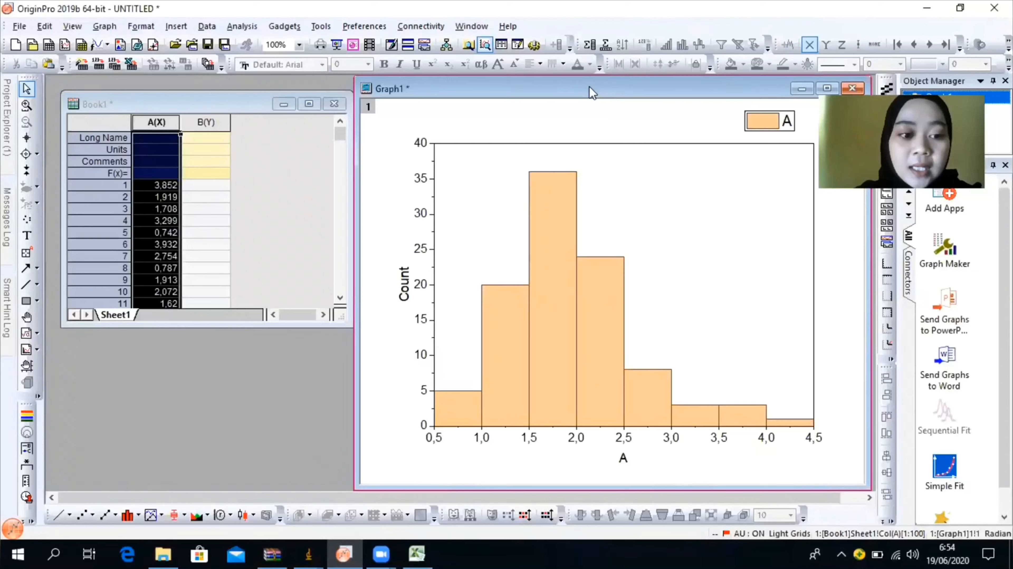
Change the histogram's vertical axis title to "Frequensi".
{"action": "double_click", "coordinate": [403, 284]}
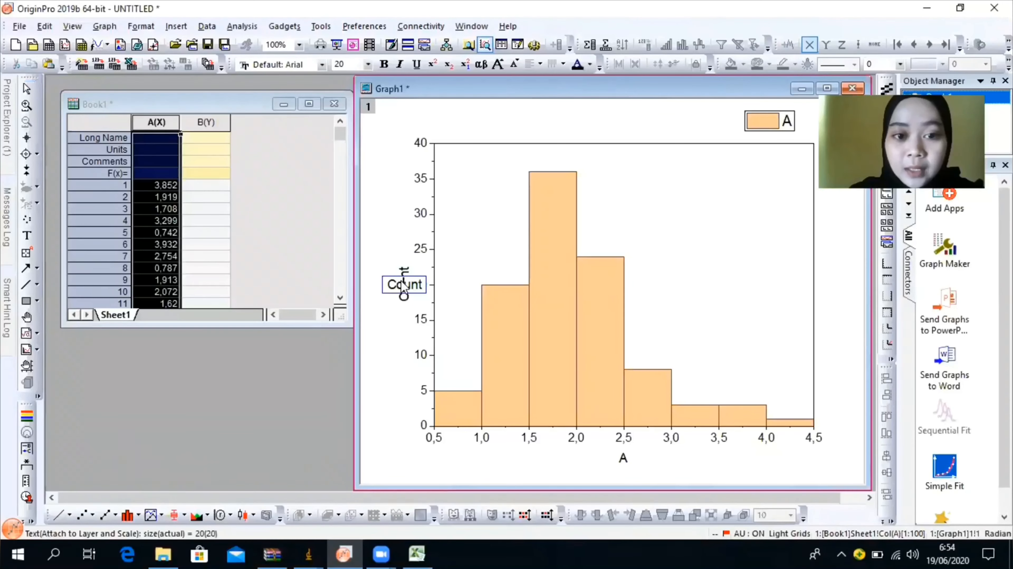
{"action": "left_click_drag", "start_coordinate": [425, 286], "coordinate": [382, 292]}
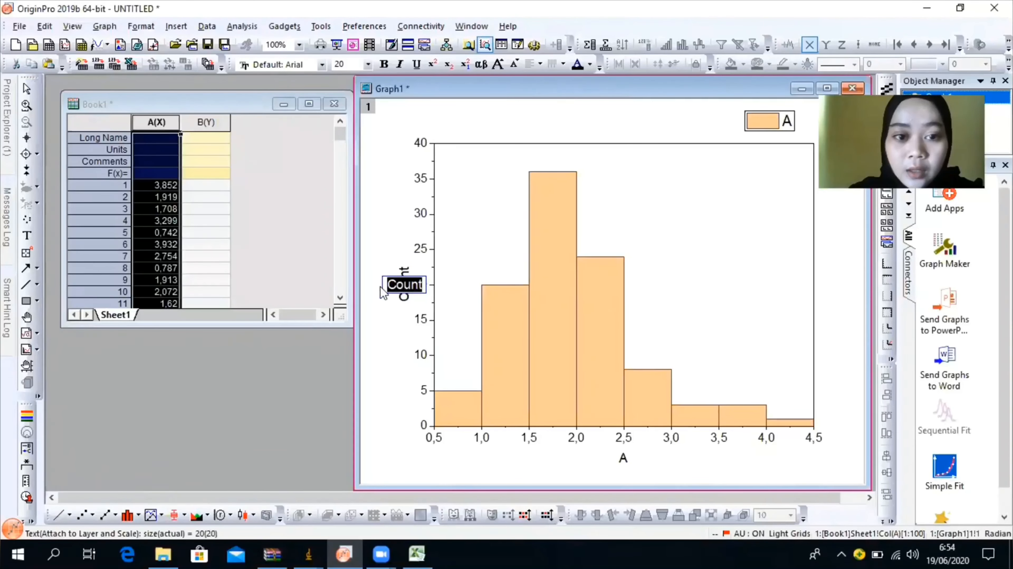
{"action": "type", "text": "F"}
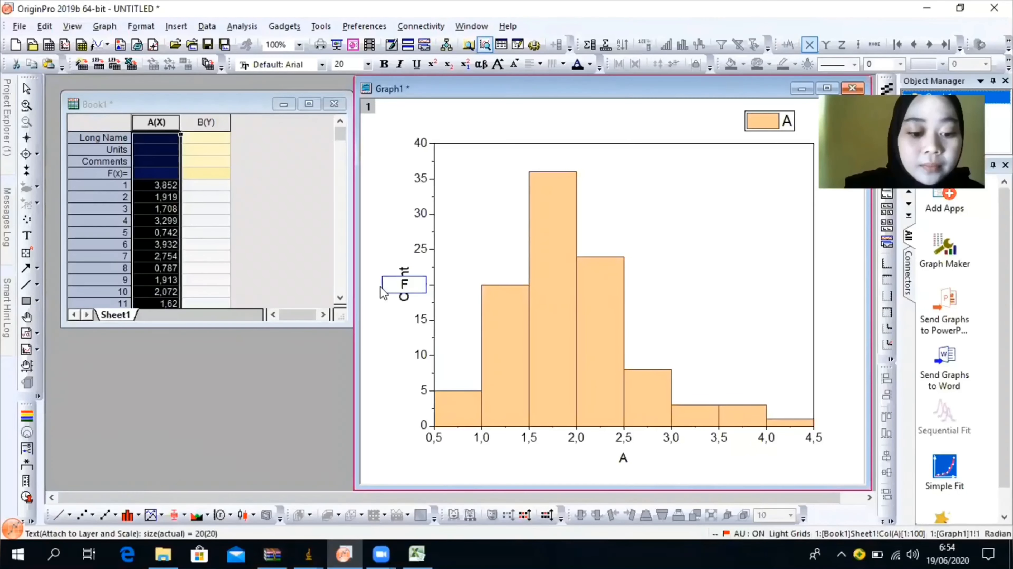
{"action": "type", "text": "requensi"}
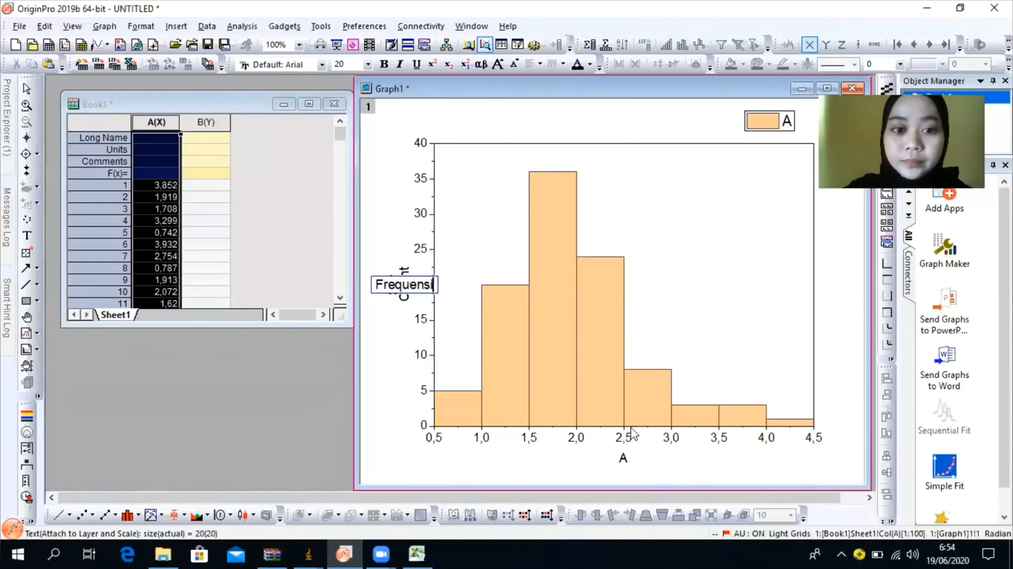
{"action": "left_click", "coordinate": [620, 454]}
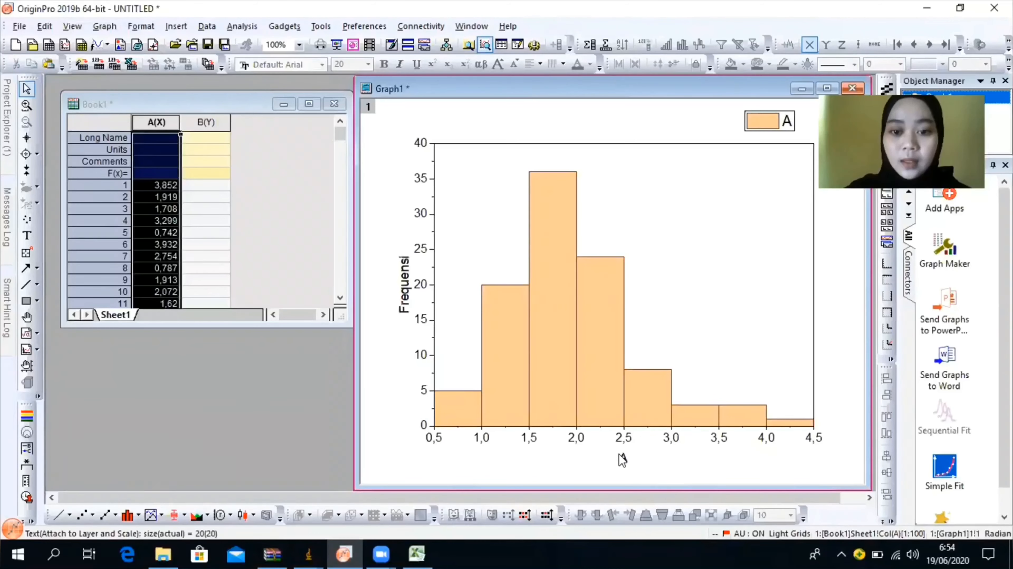
Change the histogram's horizontal axis title to "Diameter (um)".
{"action": "double_click", "coordinate": [622, 458]}
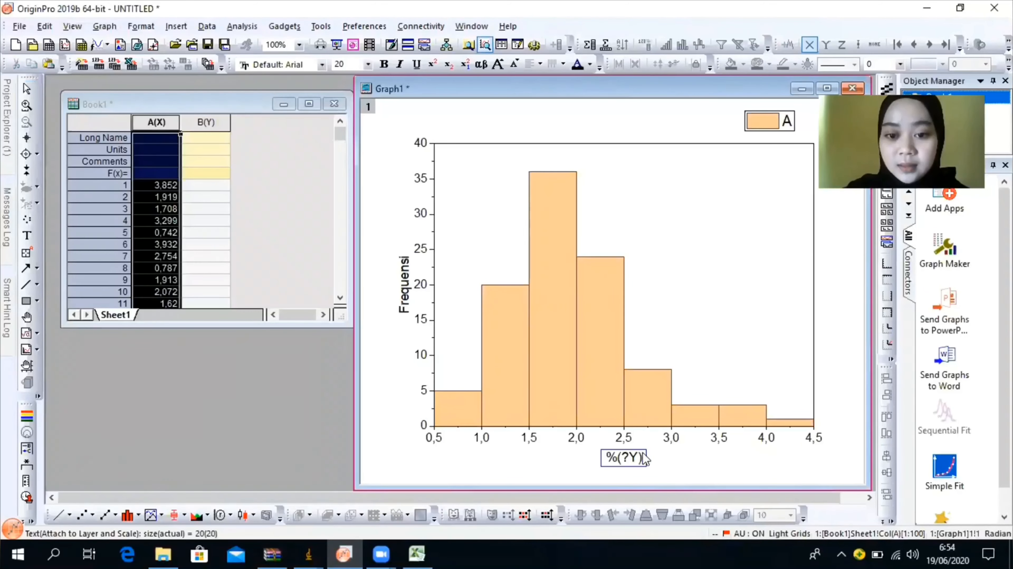
{"action": "left_click_drag", "start_coordinate": [615, 456], "coordinate": [595, 457]}
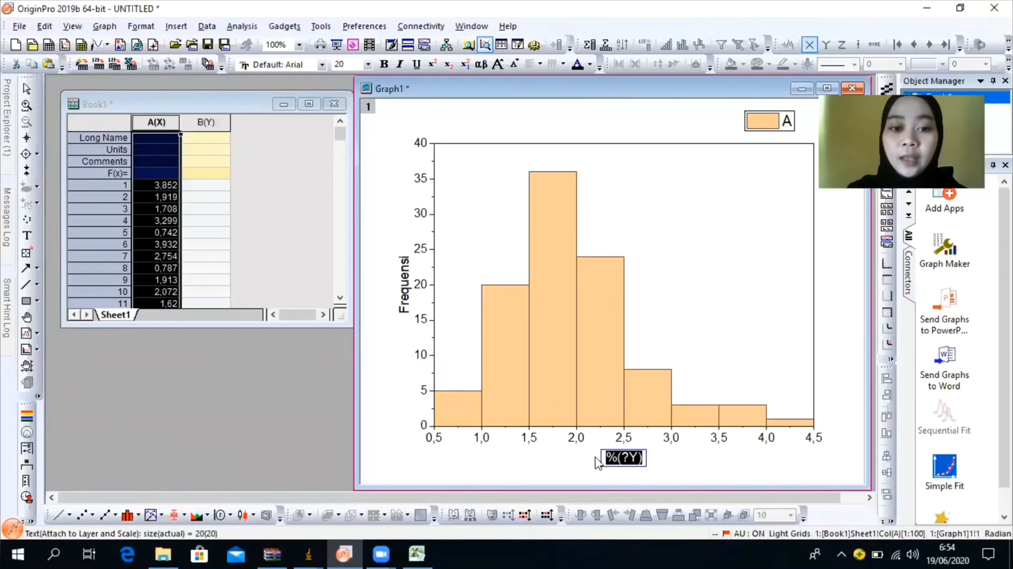
{"action": "type", "text": "D"}
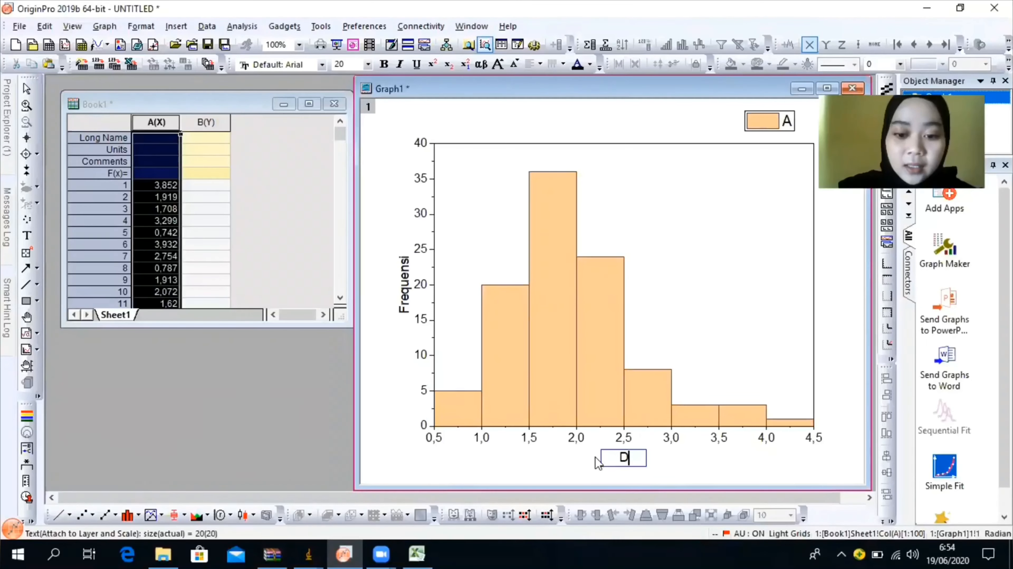
{"action": "type", "text": "iamet"}
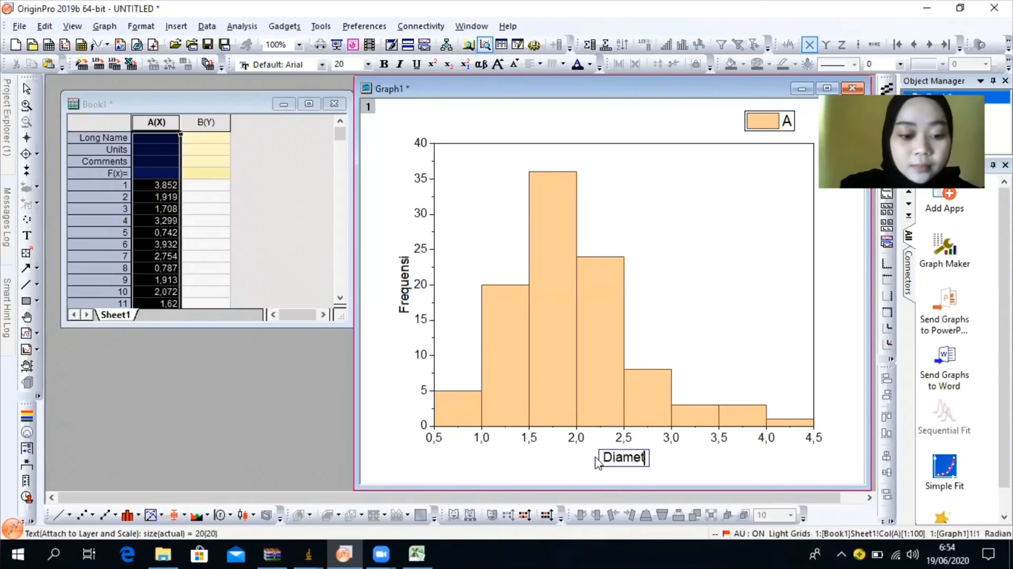
{"action": "type", "text": "er ("}
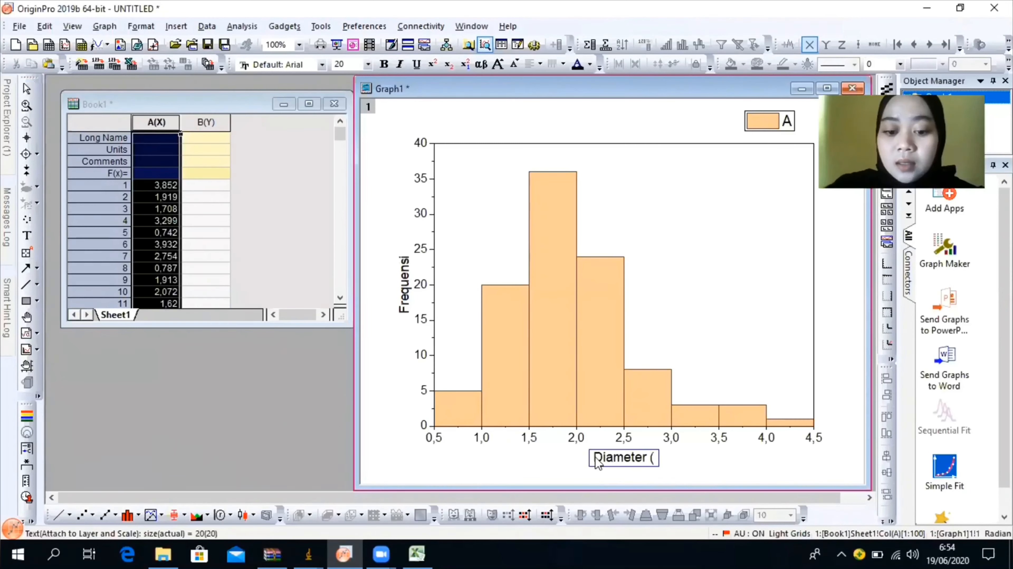
{"action": "type", "text": "um"}
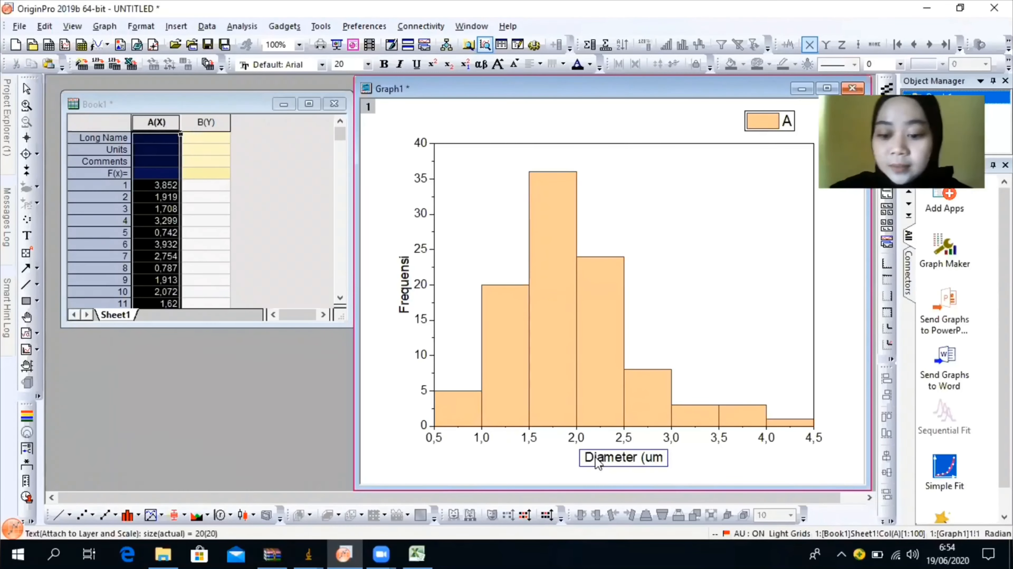
{"action": "type", "text": ")"}
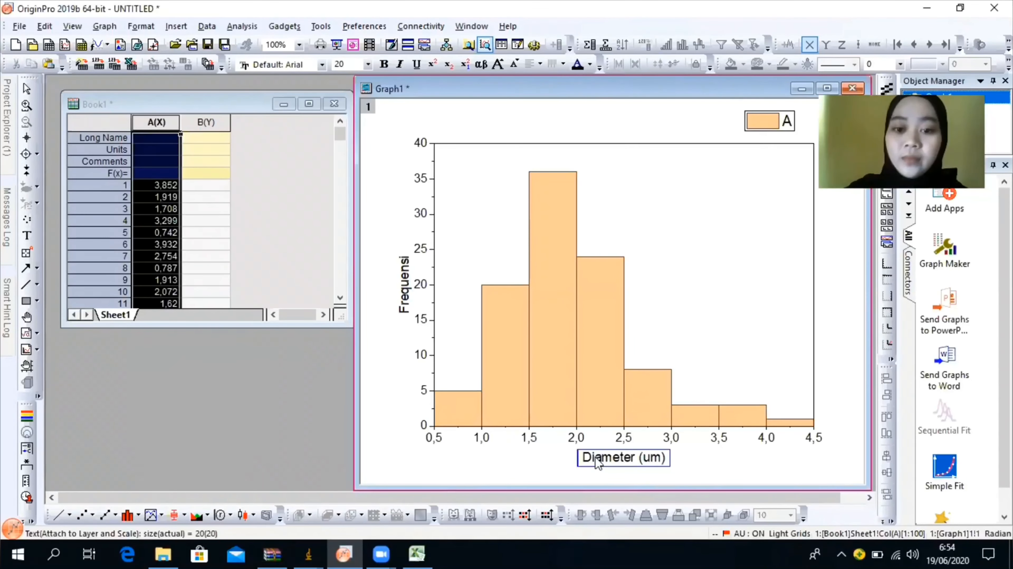
{"action": "left_click", "coordinate": [713, 474]}
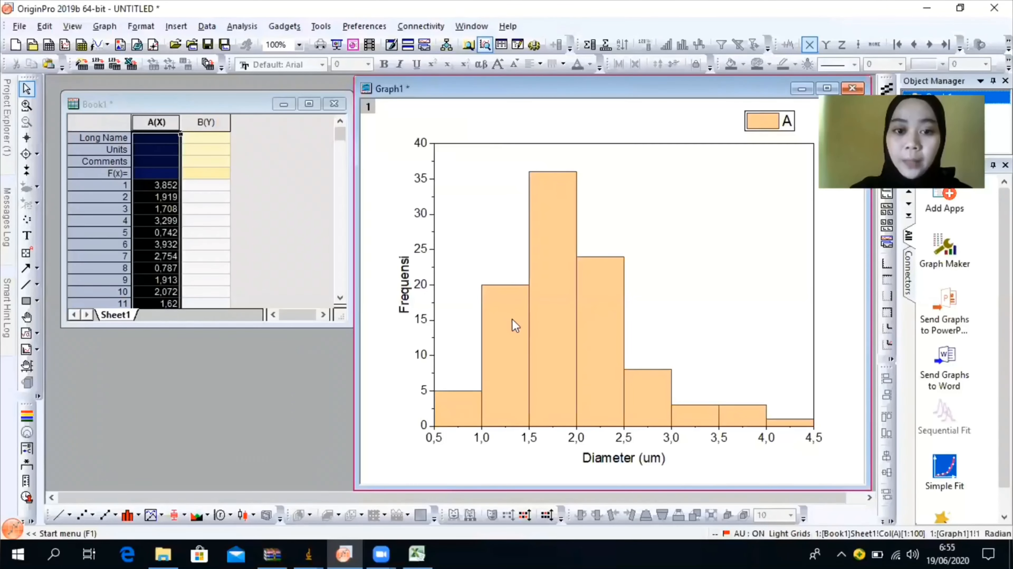
Examine the bin centre and count of the histogram's bars along the diameter axis.
{"action": "mouse_move", "coordinate": [512, 322]}
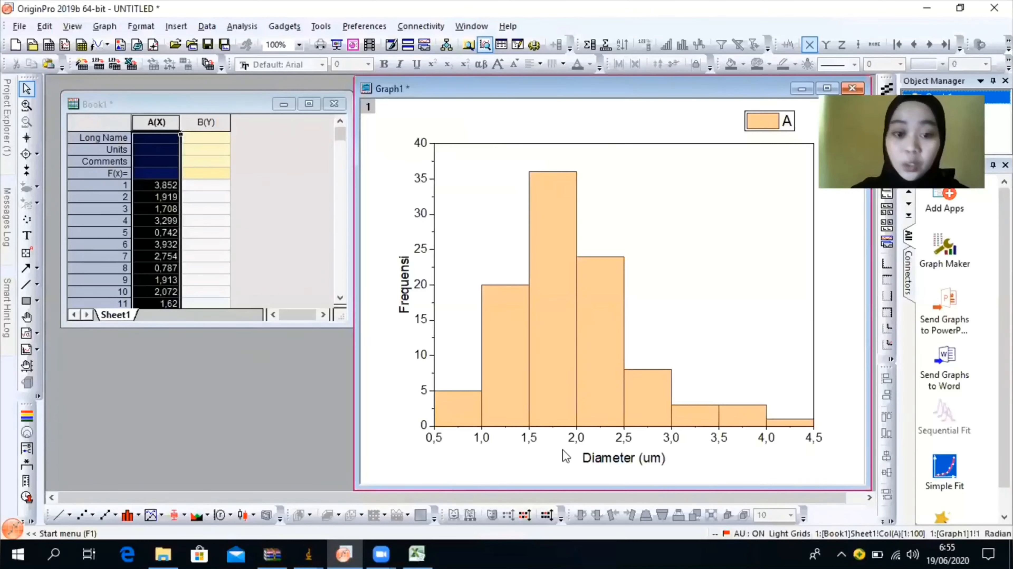
{"action": "mouse_move", "coordinate": [562, 396]}
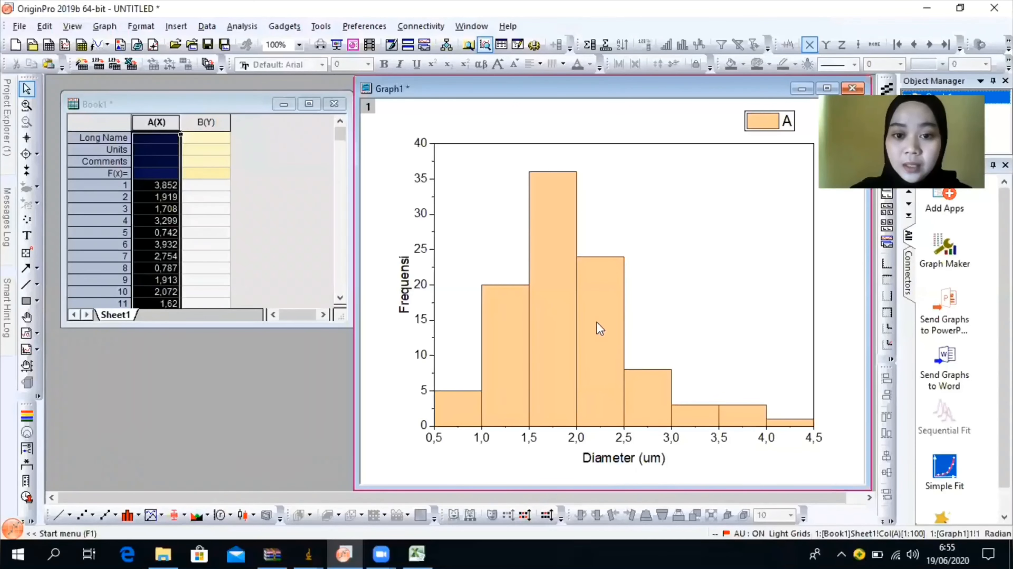
{"action": "mouse_move", "coordinate": [599, 328]}
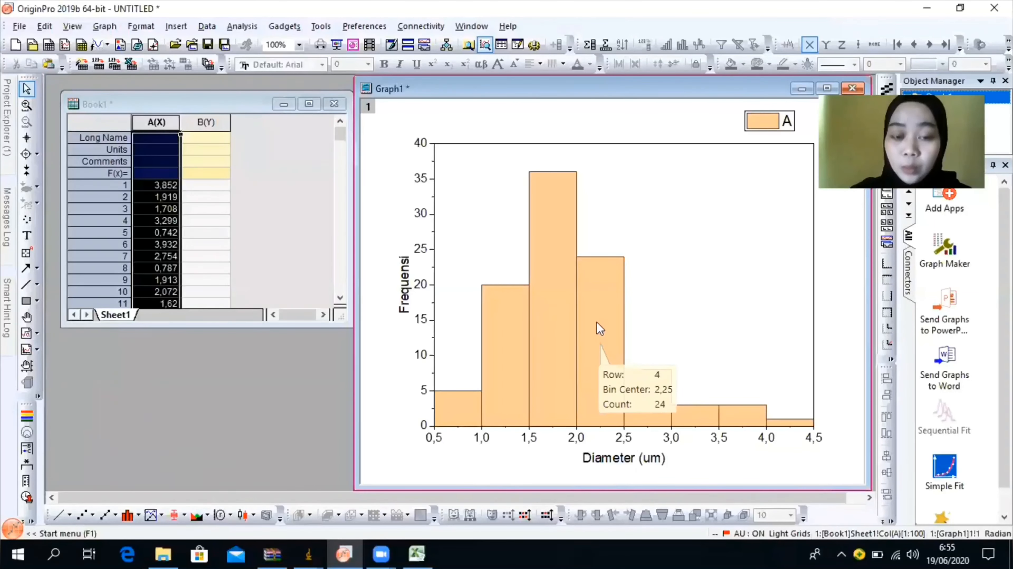
{"action": "mouse_move", "coordinate": [649, 409]}
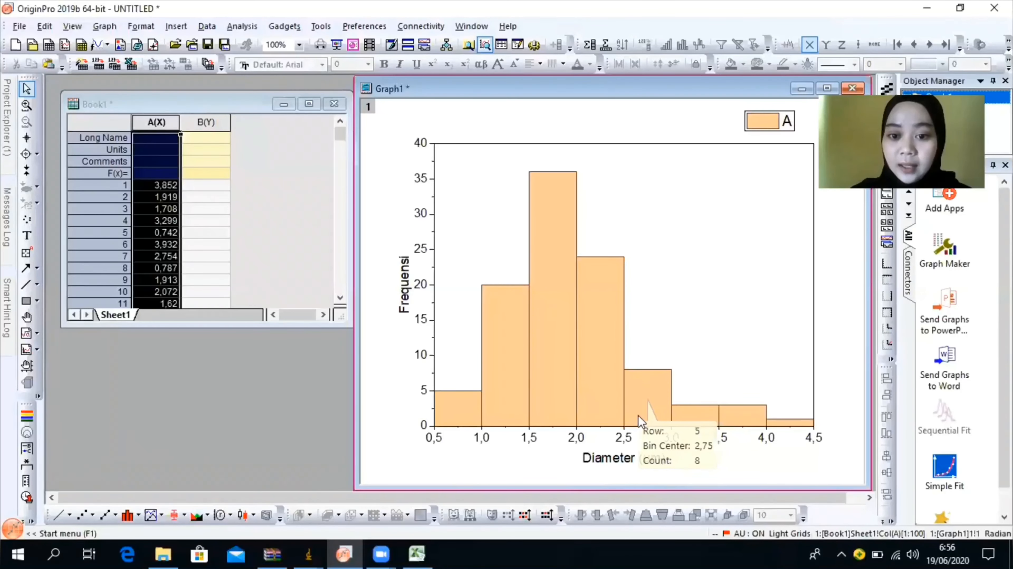
{"action": "mouse_move", "coordinate": [699, 420]}
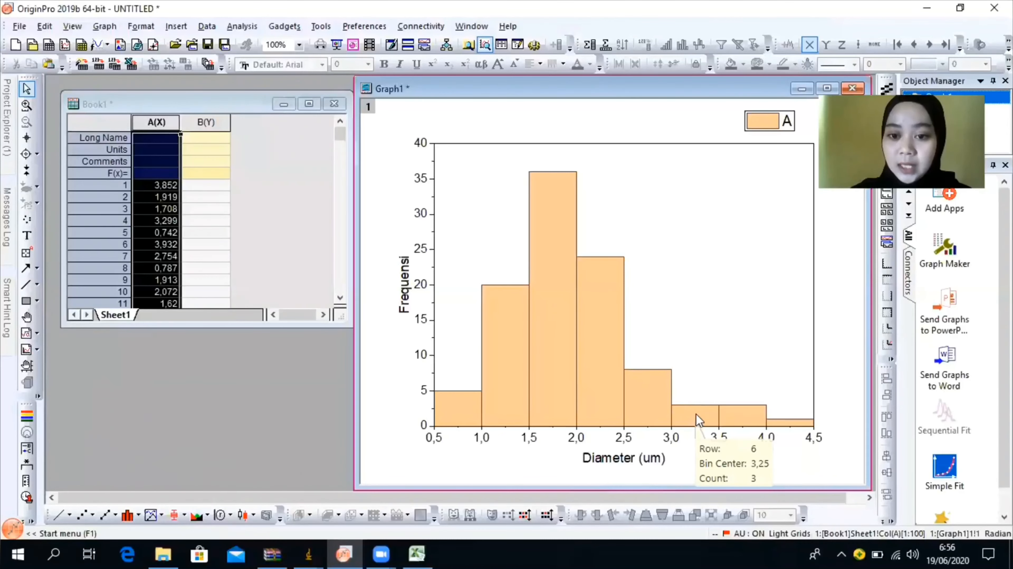
{"action": "mouse_move", "coordinate": [736, 421]}
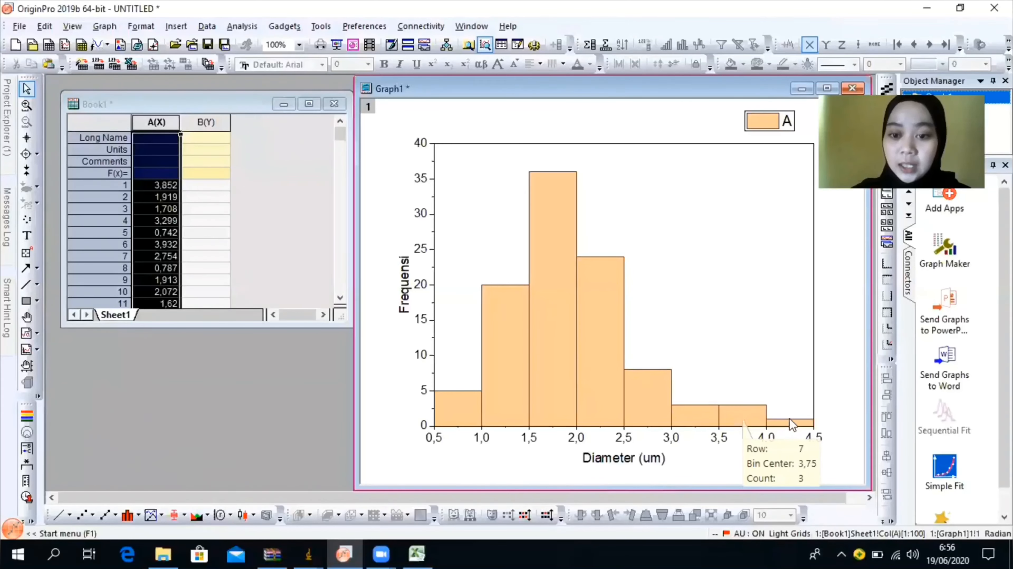
{"action": "mouse_move", "coordinate": [792, 420]}
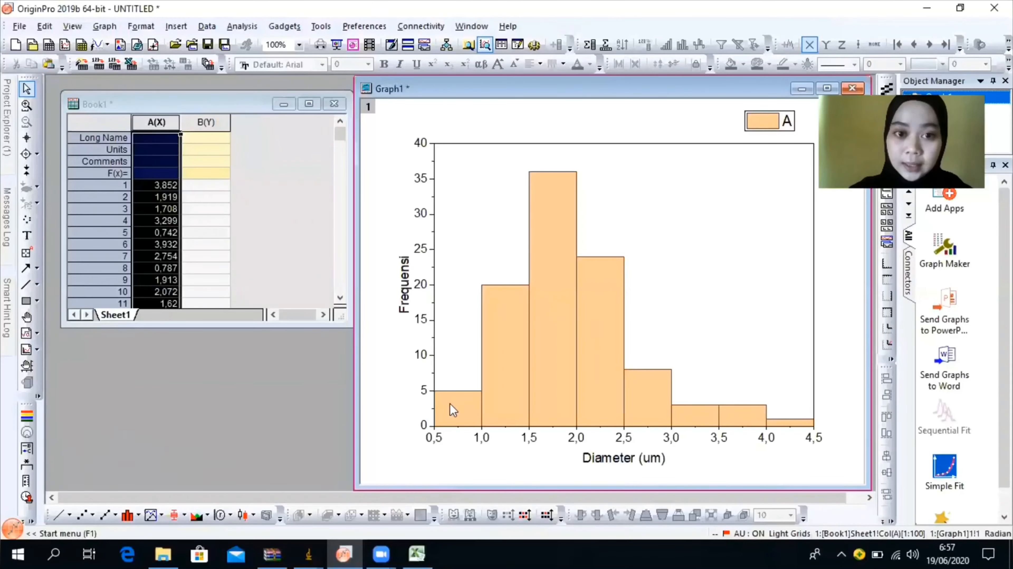
{"action": "mouse_move", "coordinate": [450, 404]}
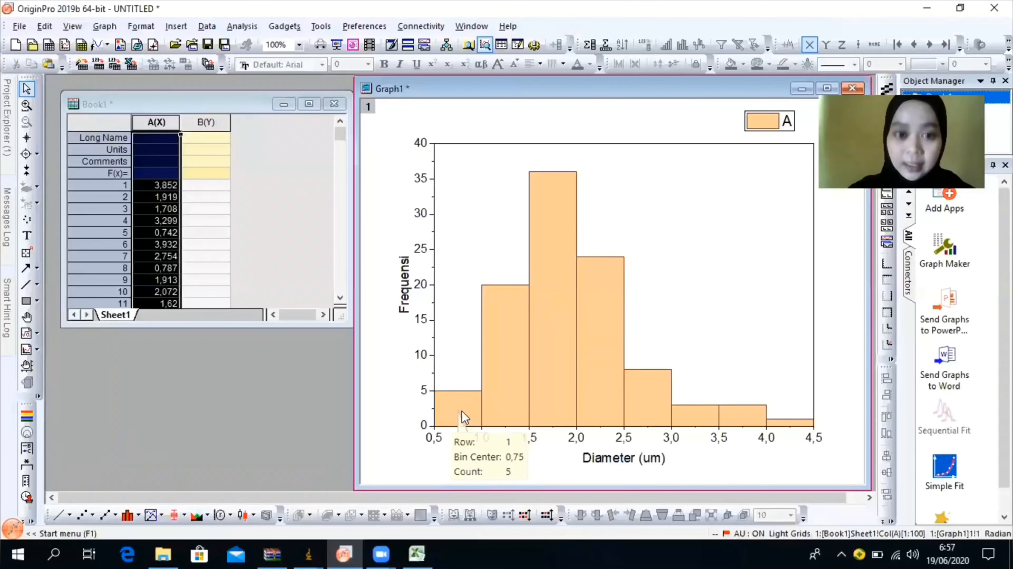
Turn off automatic binning for the histogram of column A and set the bin size to 0,1.
{"action": "double_click", "coordinate": [464, 194]}
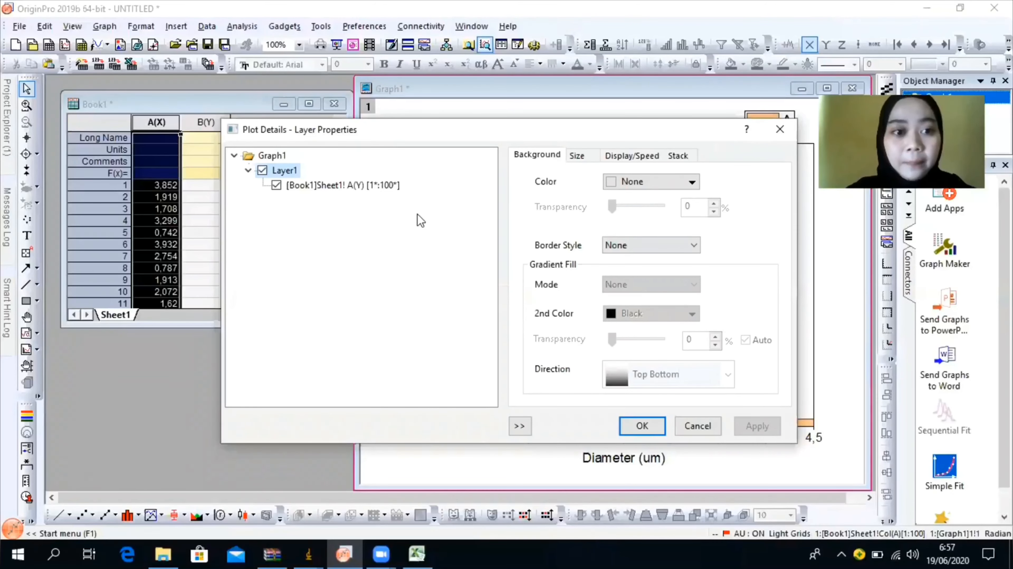
{"action": "left_click", "coordinate": [362, 193]}
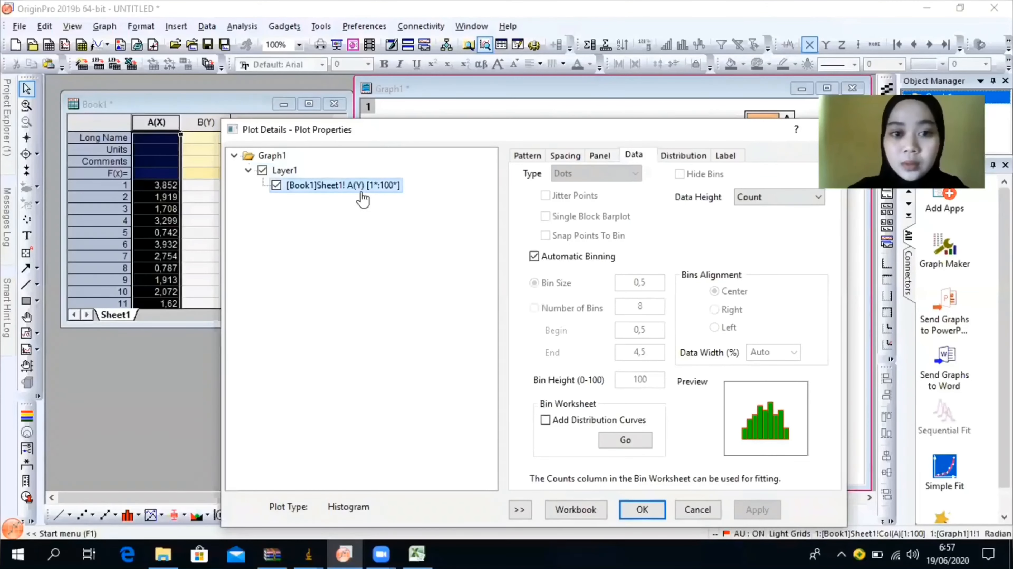
{"action": "left_click", "coordinate": [533, 257]}
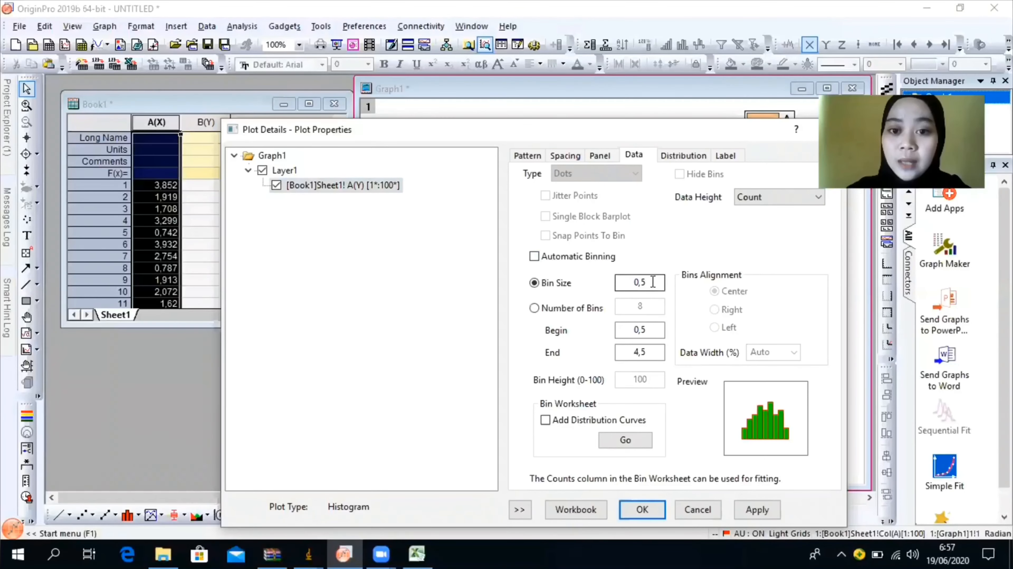
{"action": "left_click", "coordinate": [654, 282]}
{"action": "key", "text": "BackSpace"}
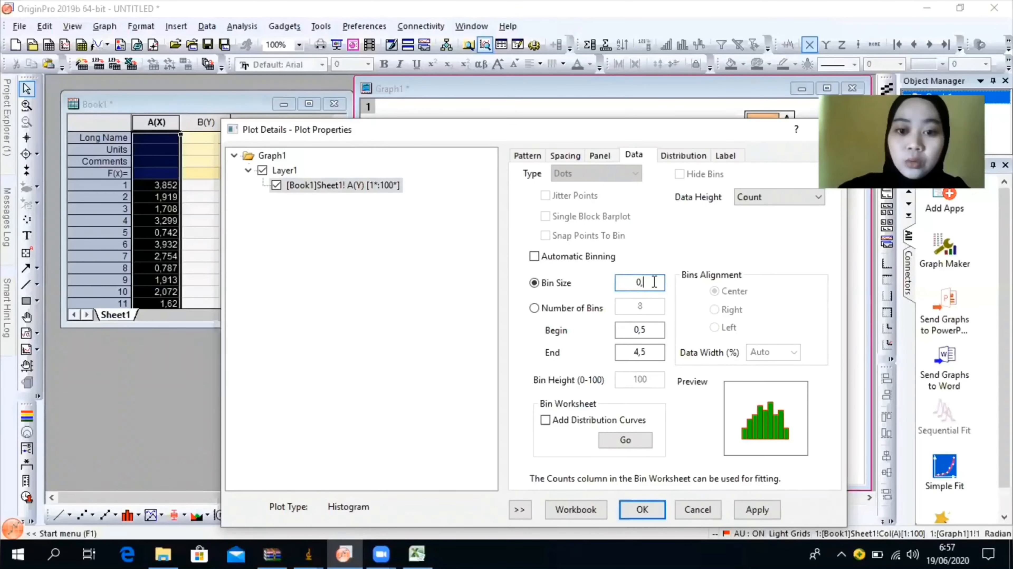
{"action": "type", "text": "1"}
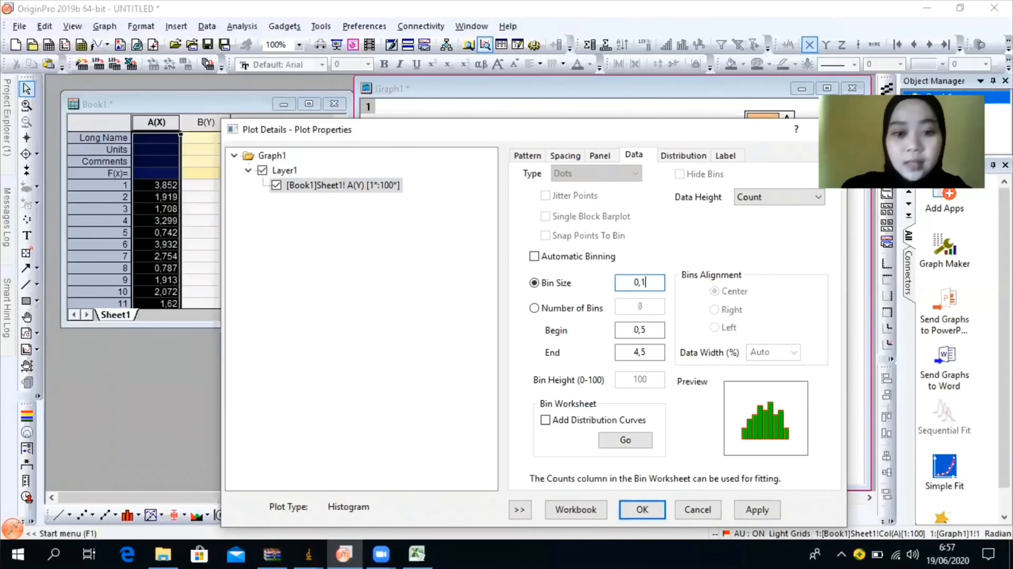
{"action": "left_click", "coordinate": [633, 511]}
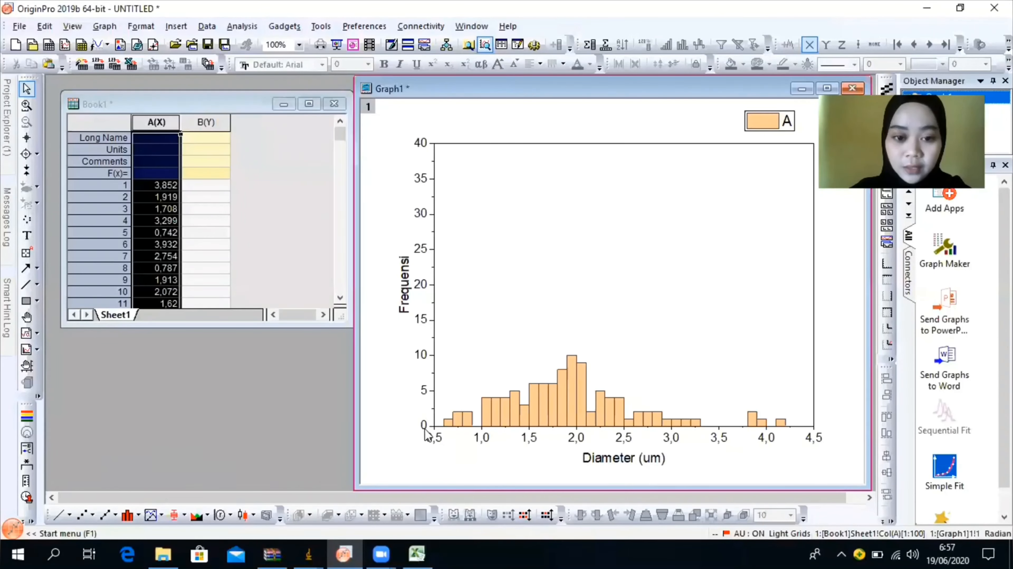
{"action": "mouse_move", "coordinate": [448, 426]}
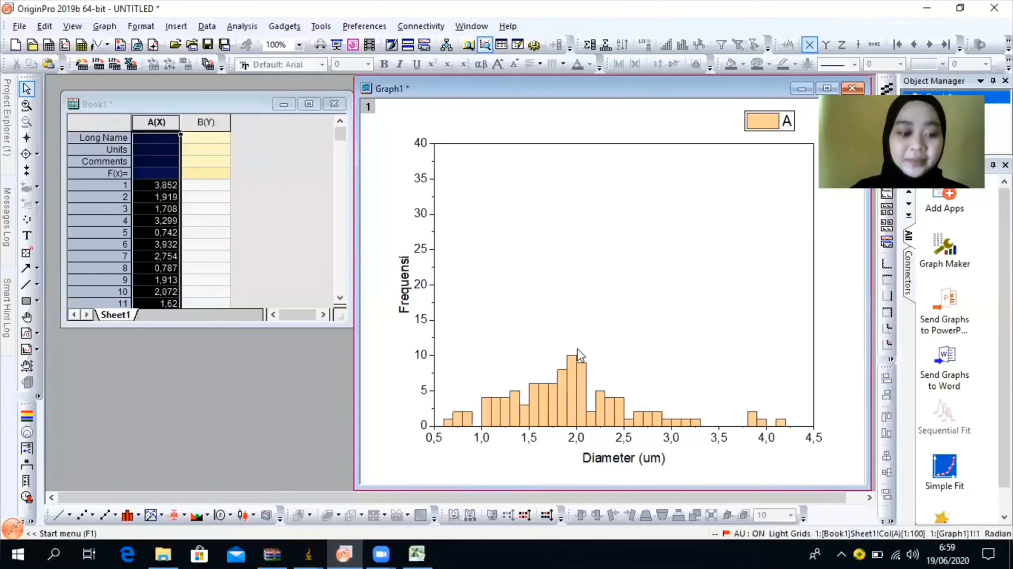
Restore automatic binning for the histogram of column A.
{"action": "double_click", "coordinate": [509, 183]}
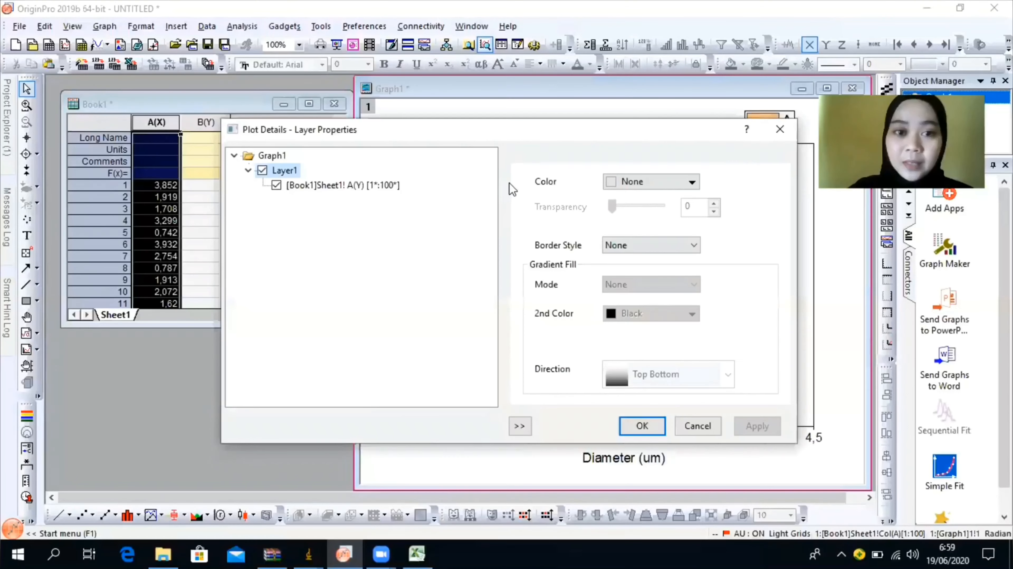
{"action": "left_click", "coordinate": [393, 187]}
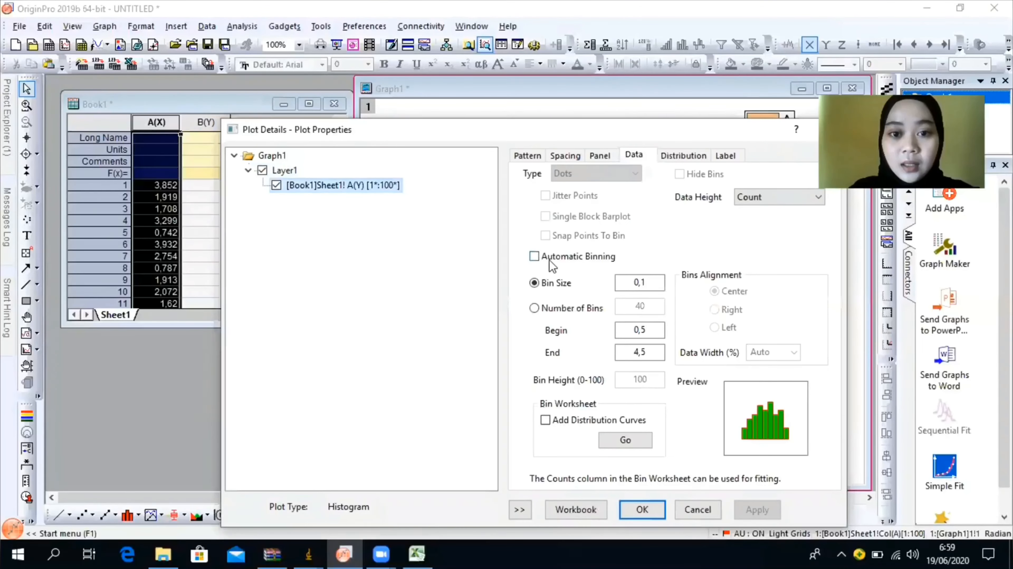
{"action": "left_click", "coordinate": [534, 257]}
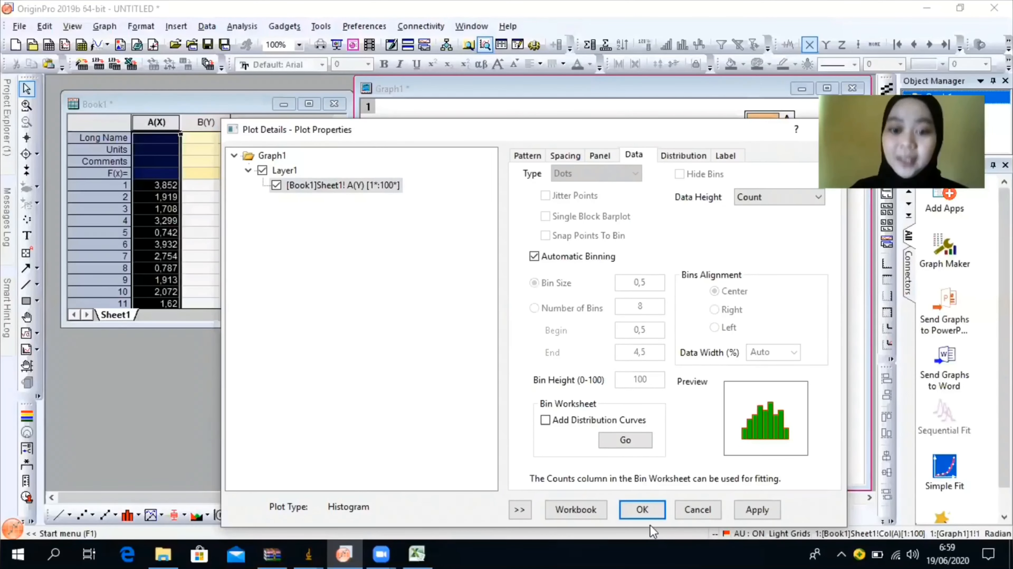
{"action": "left_click", "coordinate": [641, 510]}
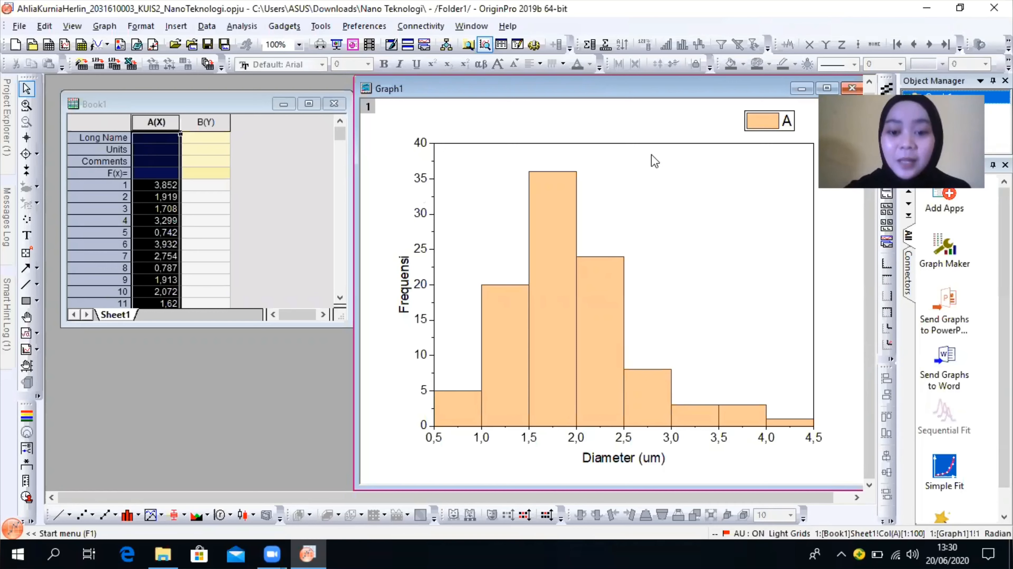
Generate the bin worksheet from the data settings of the histogram's column A plot.
{"action": "double_click", "coordinate": [696, 195]}
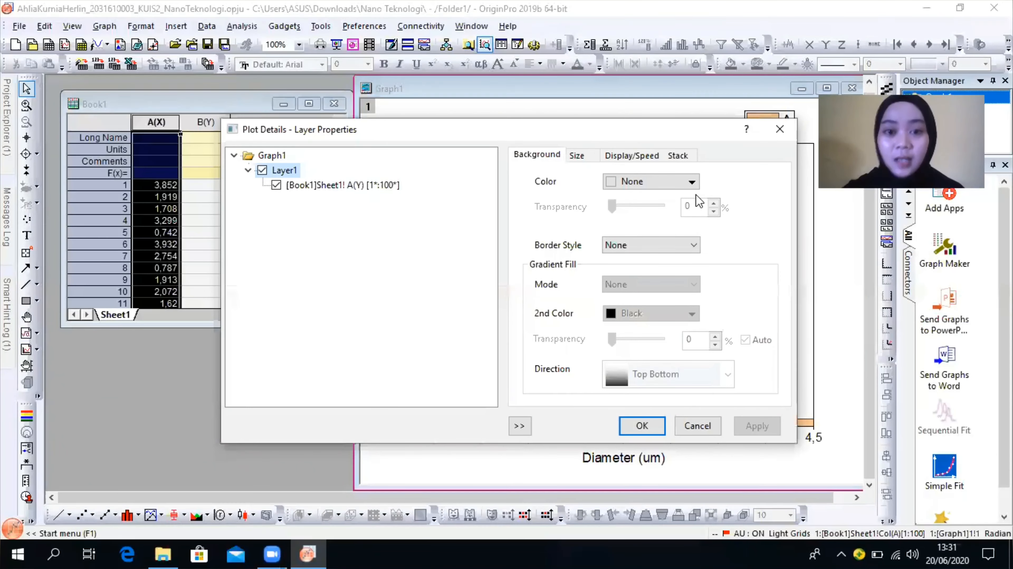
{"action": "left_click", "coordinate": [333, 187]}
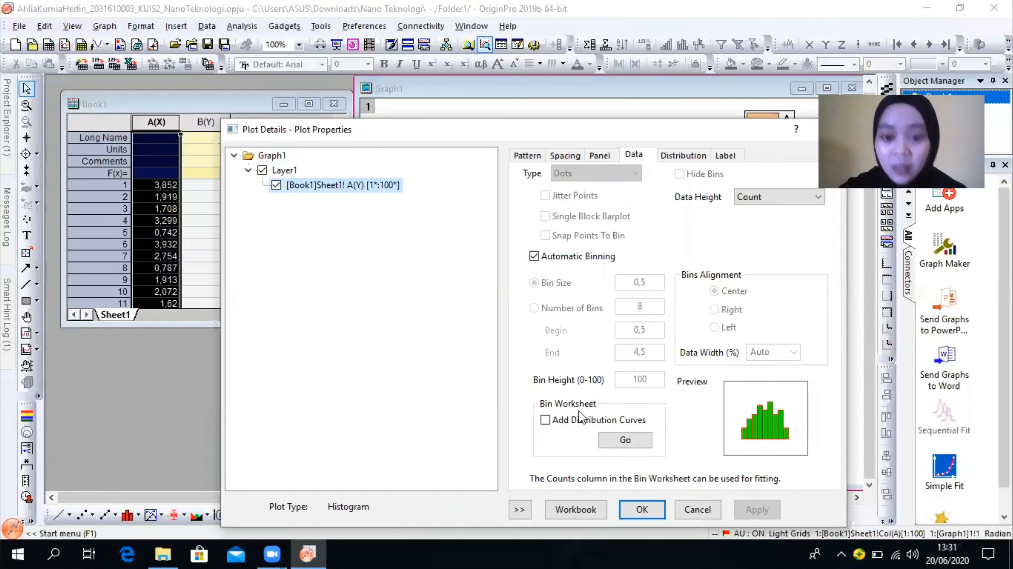
{"action": "left_click", "coordinate": [545, 421]}
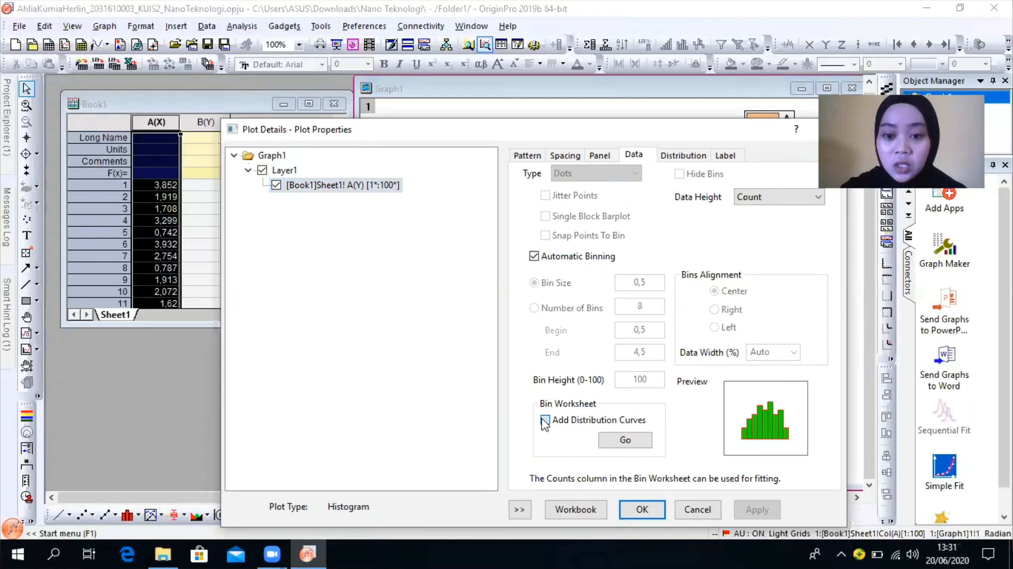
{"action": "left_click", "coordinate": [617, 442]}
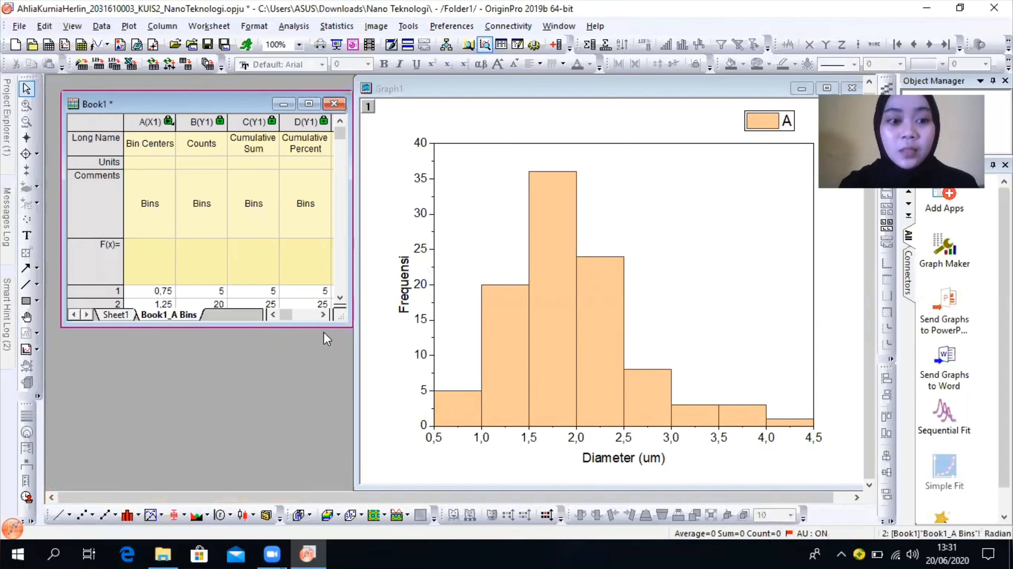
Plot the Bin Centers and Counts columns of the Book1_A Bins sheet as a basic 2D column graph.
{"action": "left_click", "coordinate": [142, 121]}
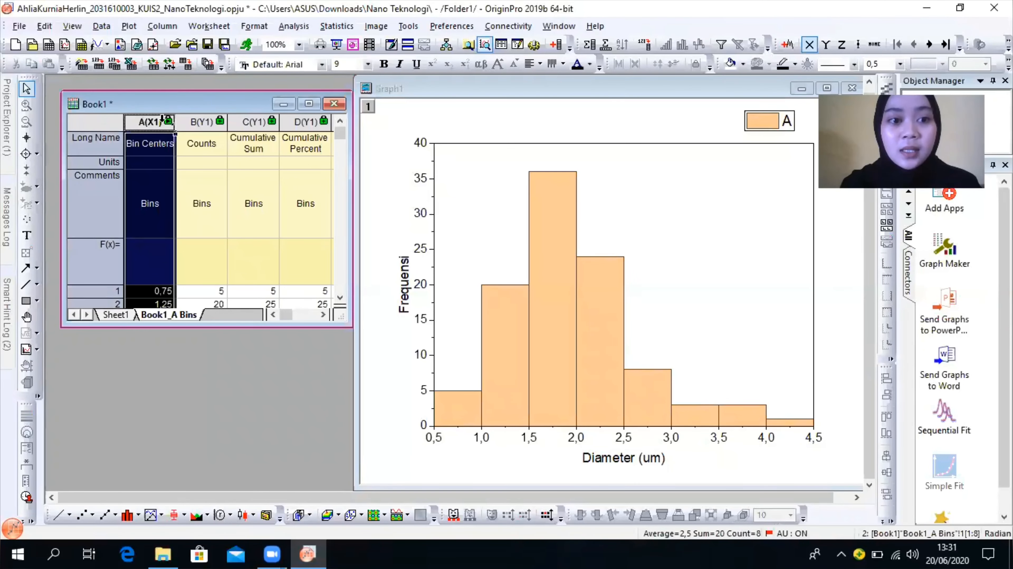
{"action": "left_click", "coordinate": [188, 119]}
{"action": "left_click_drag", "start_coordinate": [155, 118], "coordinate": [197, 119]}
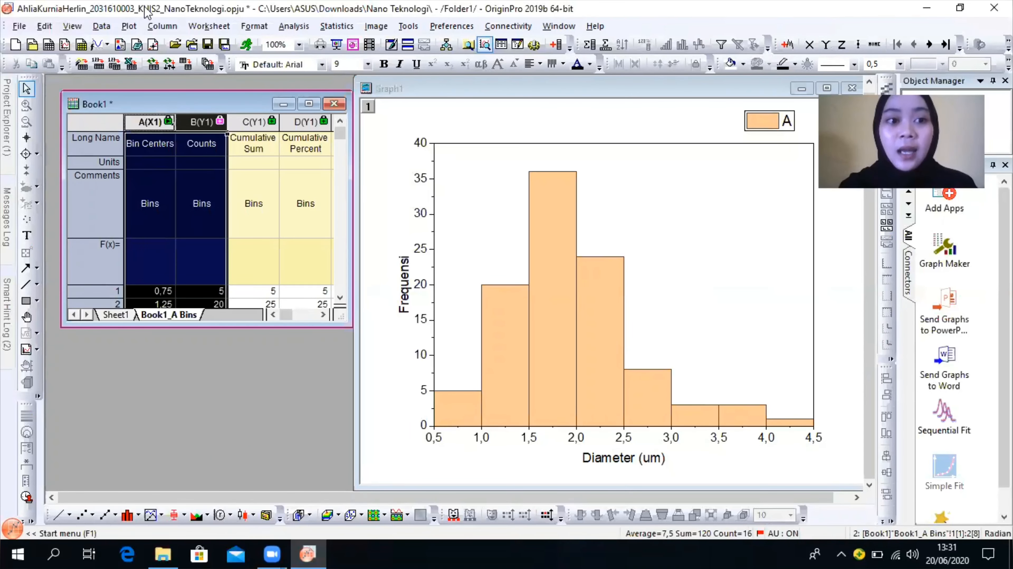
{"action": "left_click", "coordinate": [127, 23]}
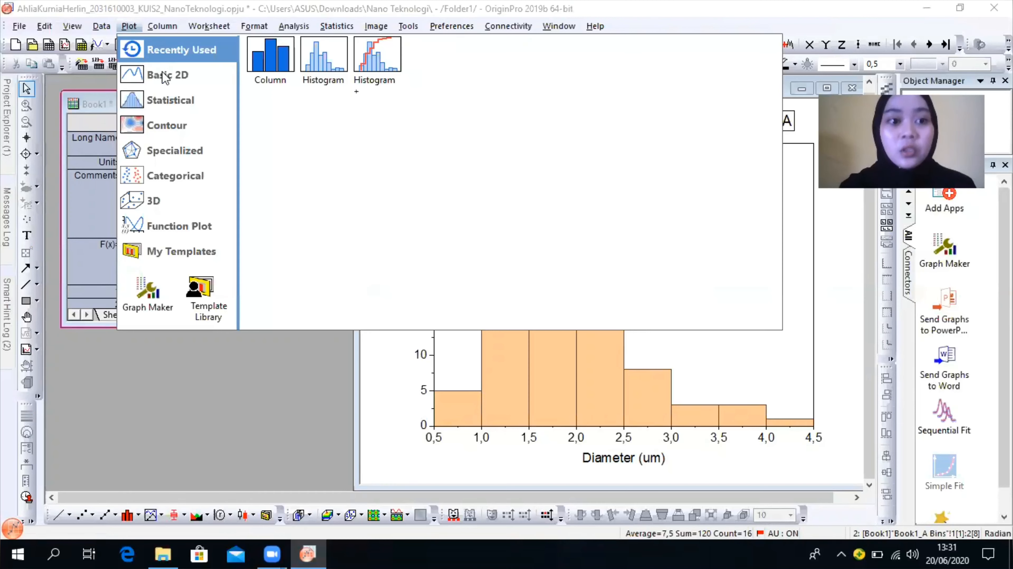
{"action": "mouse_move", "coordinate": [166, 77]}
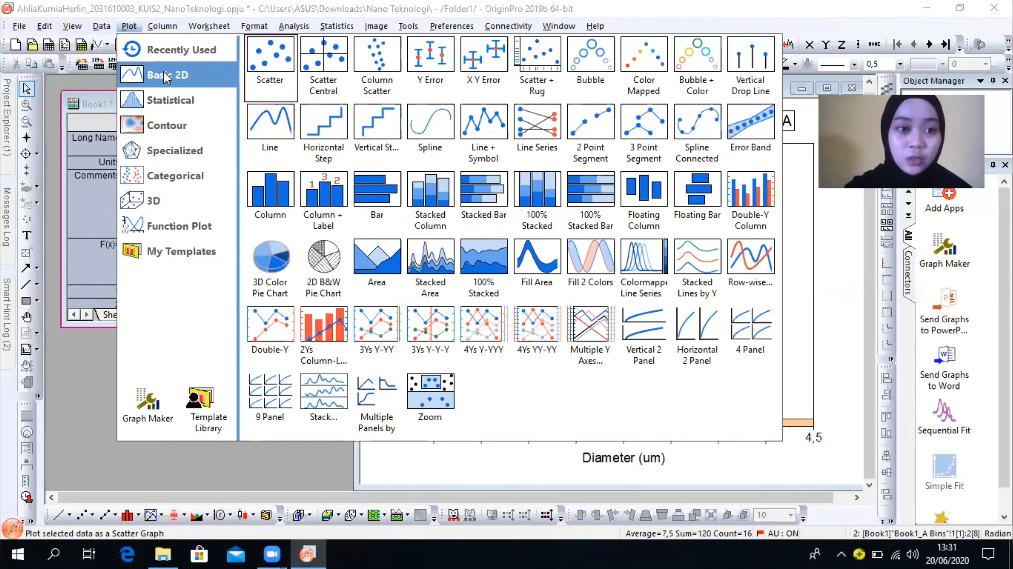
{"action": "left_click", "coordinate": [269, 190]}
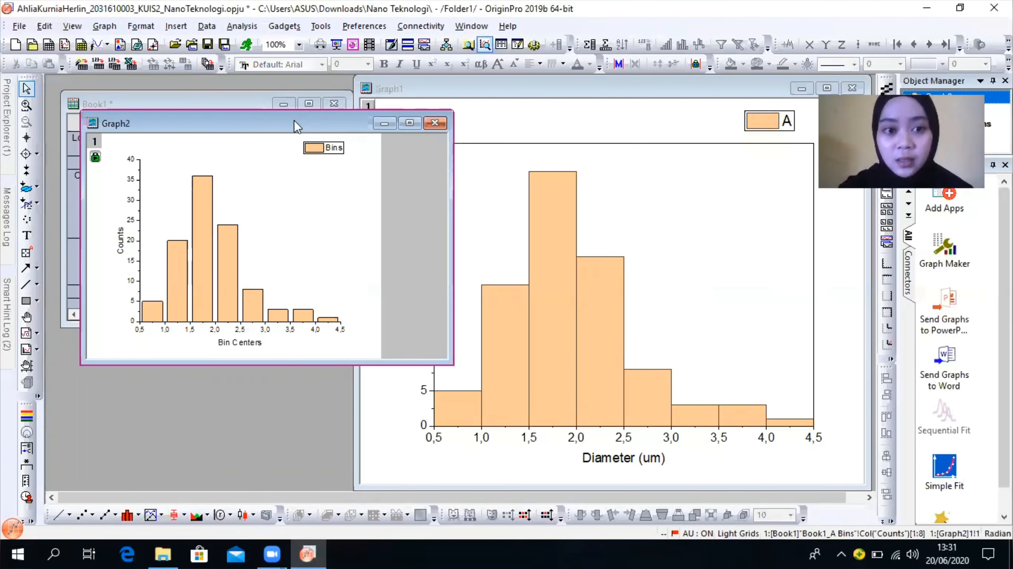
Move the Graph2 window beside the bin worksheet columns and enlarge it over Graph1.
{"action": "left_click_drag", "start_coordinate": [297, 127], "coordinate": [453, 134]}
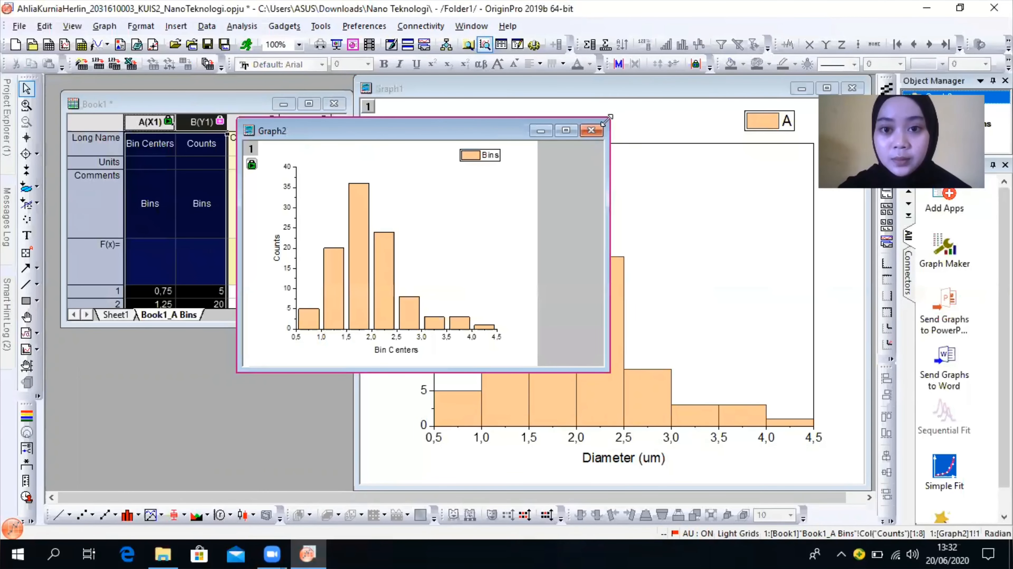
{"action": "left_click_drag", "start_coordinate": [608, 119], "coordinate": [821, 76]}
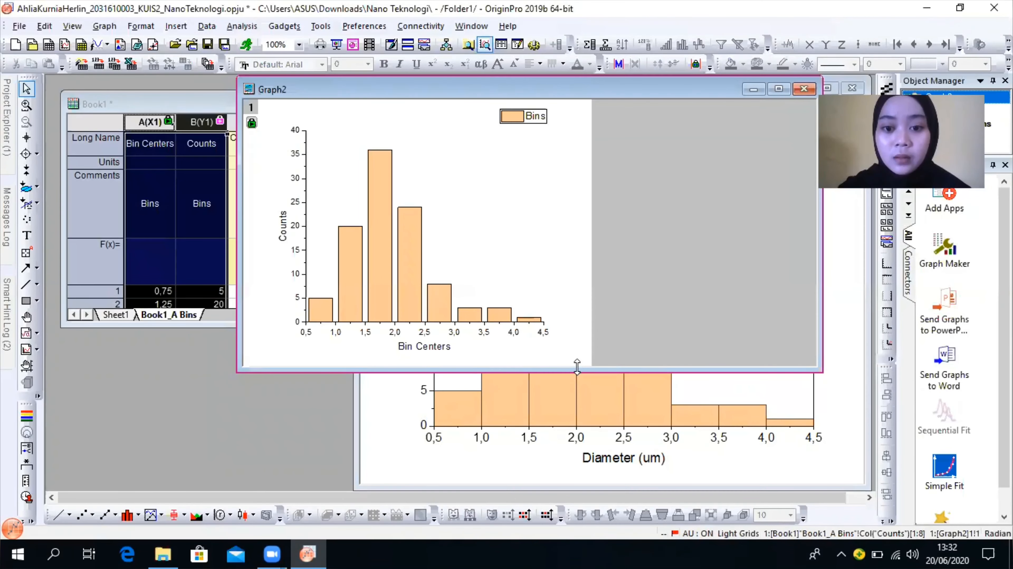
{"action": "left_click_drag", "start_coordinate": [577, 366], "coordinate": [576, 432]}
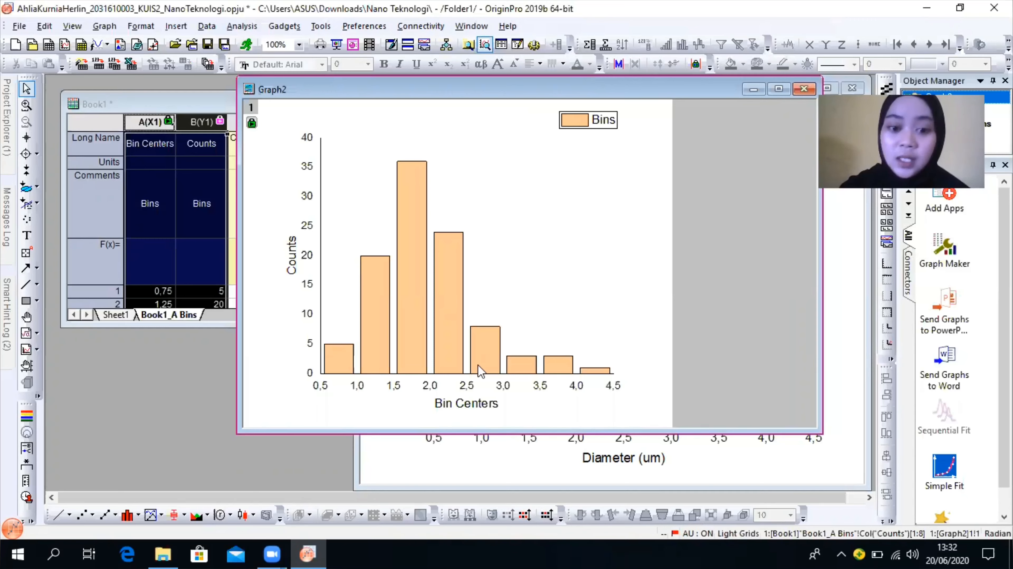
Open Graph2's horizontal axis title for editing.
{"action": "double_click", "coordinate": [473, 404]}
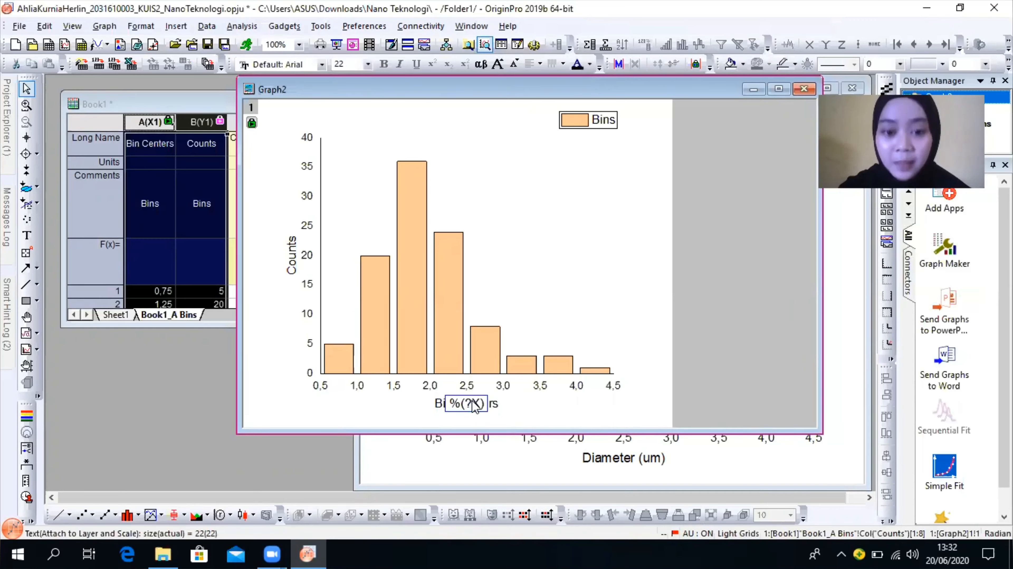